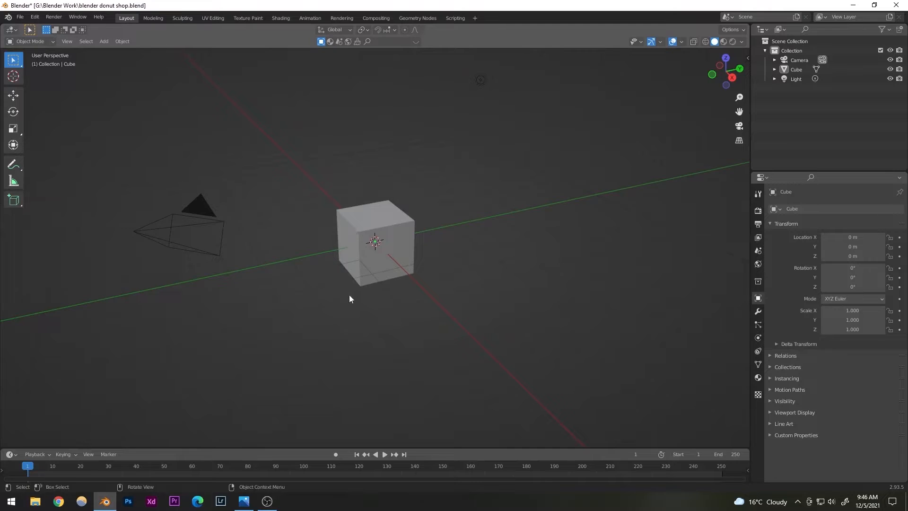
Scale the default cube to about 1.68 along X and 1.75 along Y.
scroll(349, 294, "down", 3)
scroll(340, 294, "up", 7)
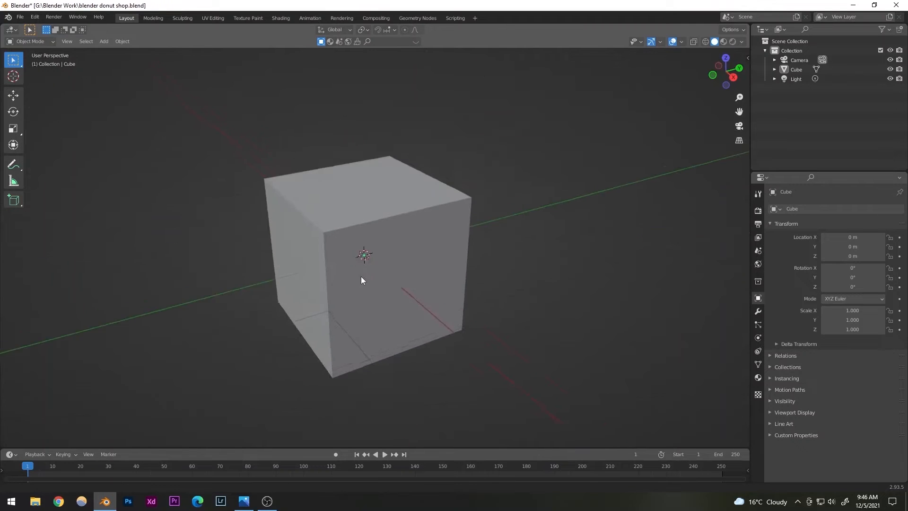
left_click(334, 277)
middle_click_drag(334, 276, 371, 296)
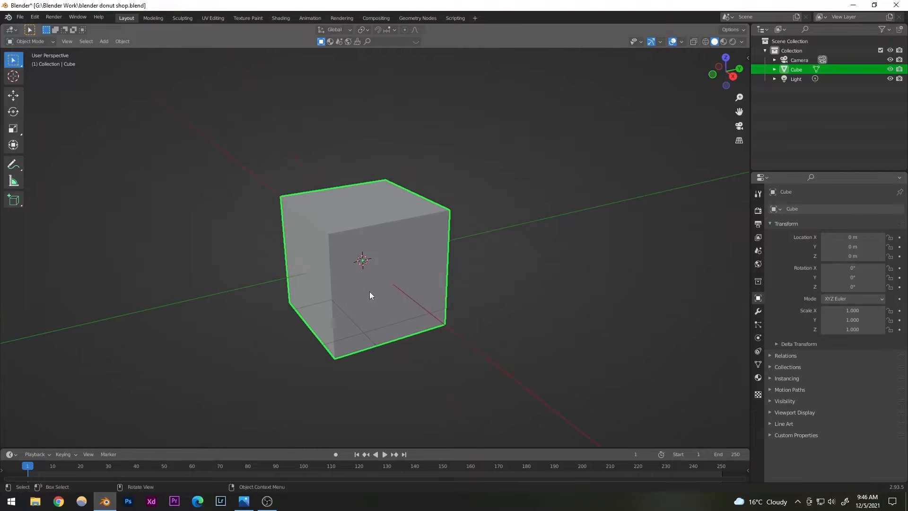
left_click(13, 128)
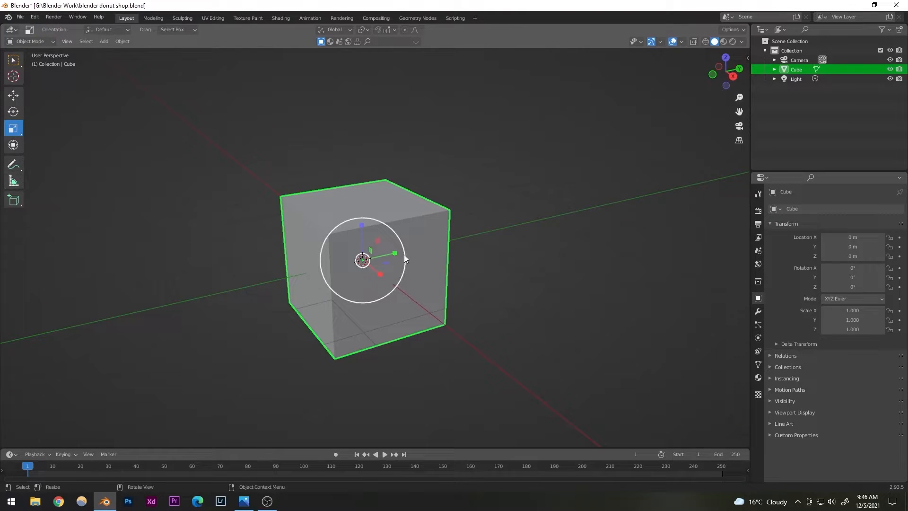
left_click_drag(395, 254, 417, 248)
left_click_drag(381, 274, 399, 283)
middle_click_drag(416, 312, 406, 288)
left_click(371, 318)
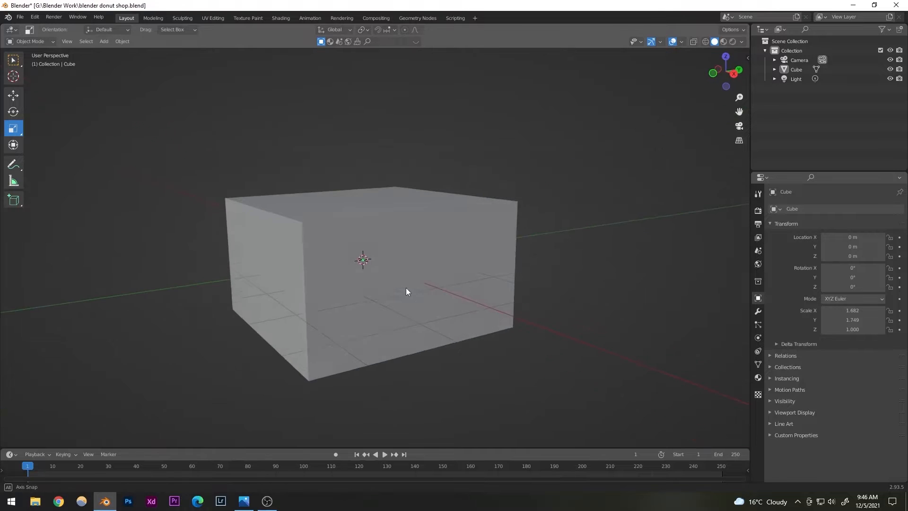
Flatten the cube by scaling it to about 0.88 along Z, then deselect it.
left_click(340, 314)
left_click_drag(370, 232, 361, 223)
key("alt+a")
middle_click_drag(430, 223, 331, 305)
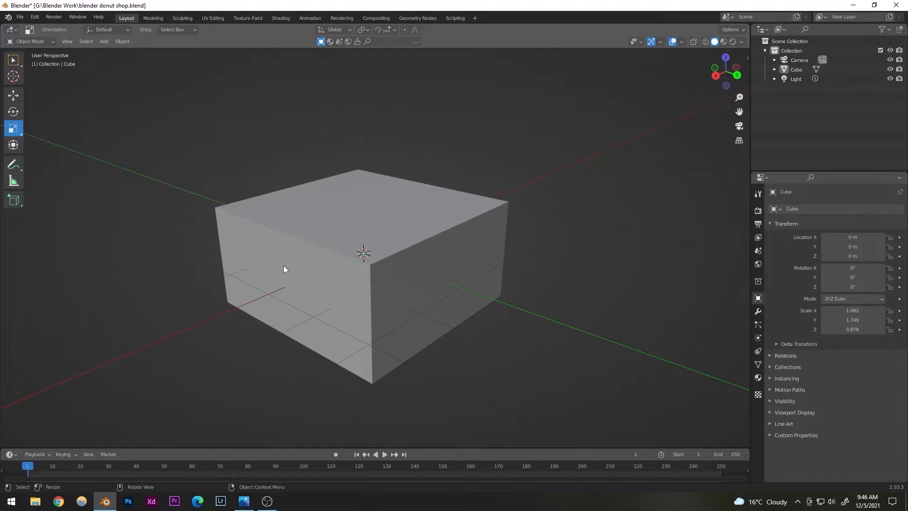
middle_click_drag(319, 276, 319, 243)
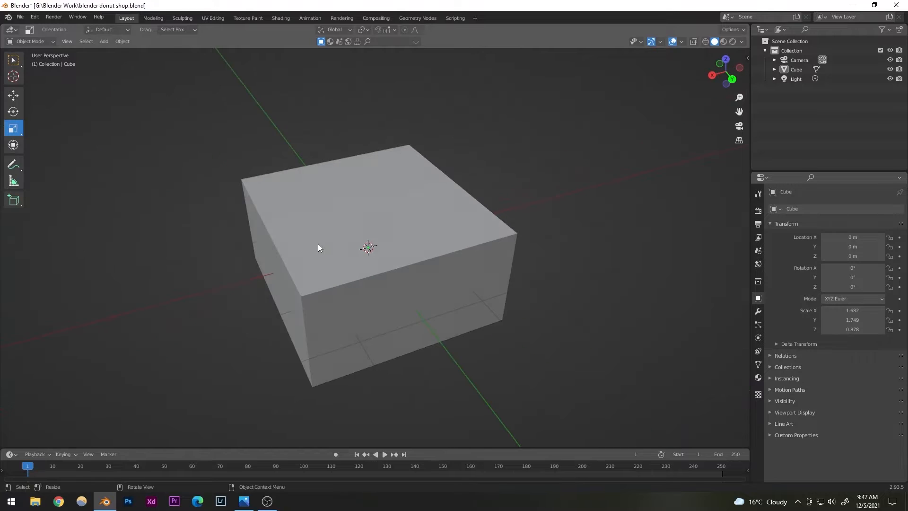
Duplicate the flattened block in place and select the copy, Cube.001.
left_click(354, 235)
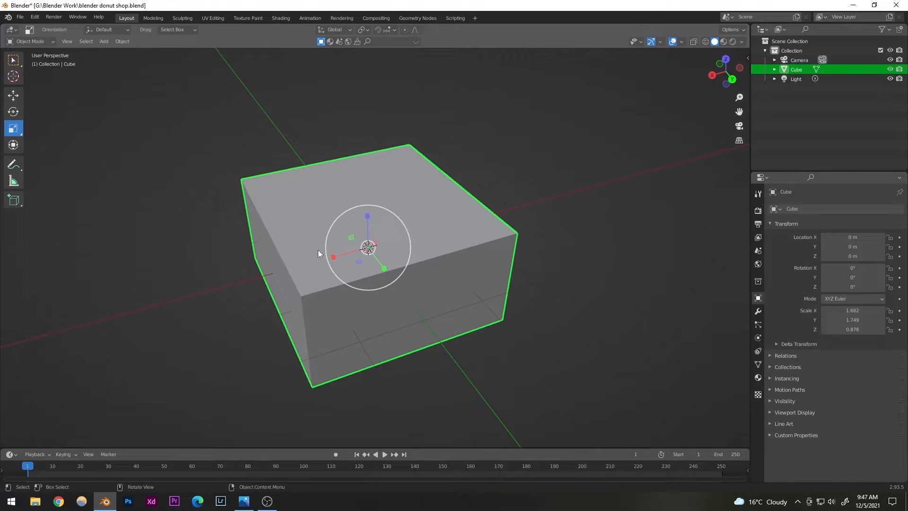
key("shift+d")
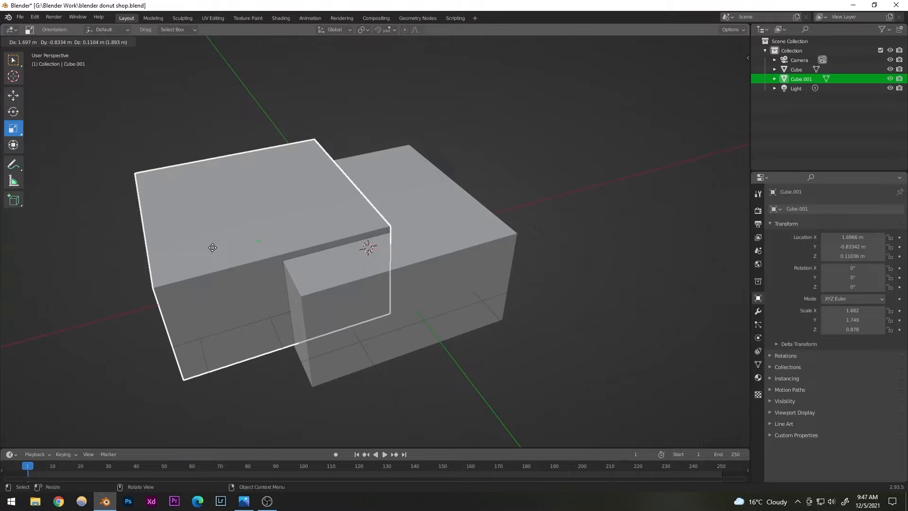
key("Escape")
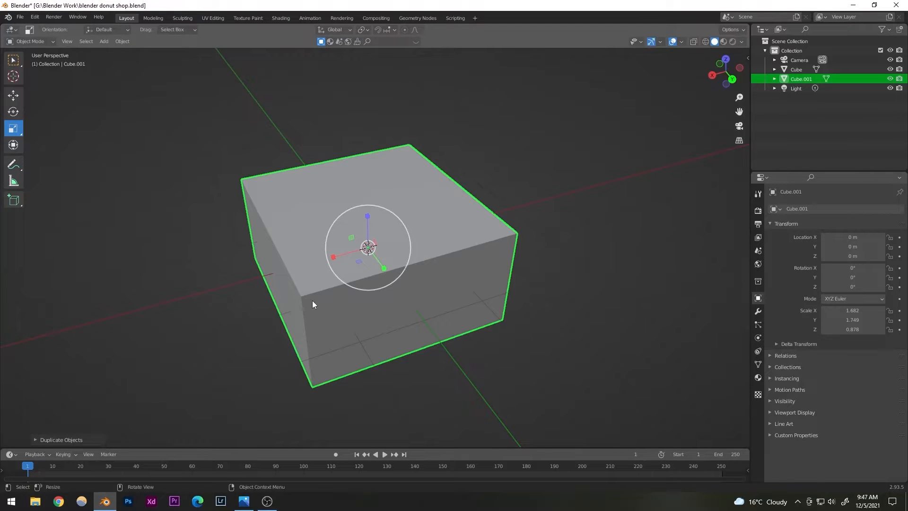
middle_click_drag(312, 300, 365, 268)
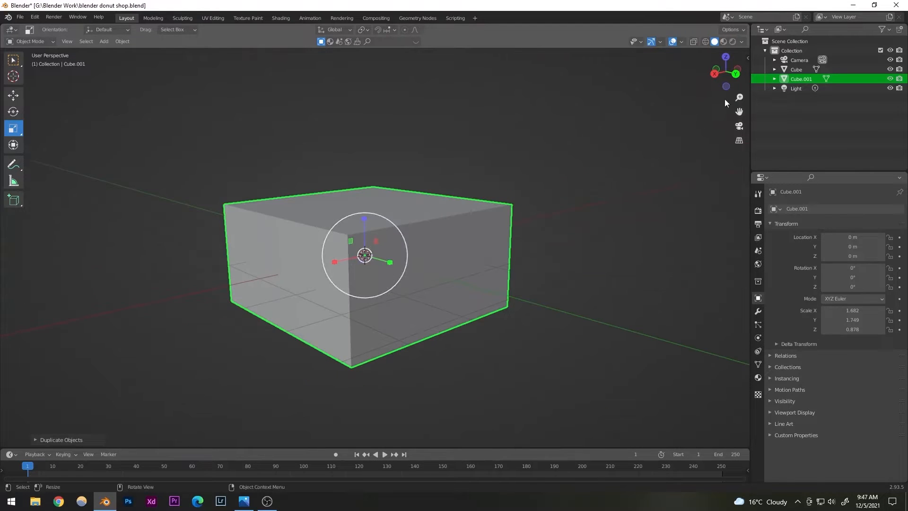
left_click(797, 69)
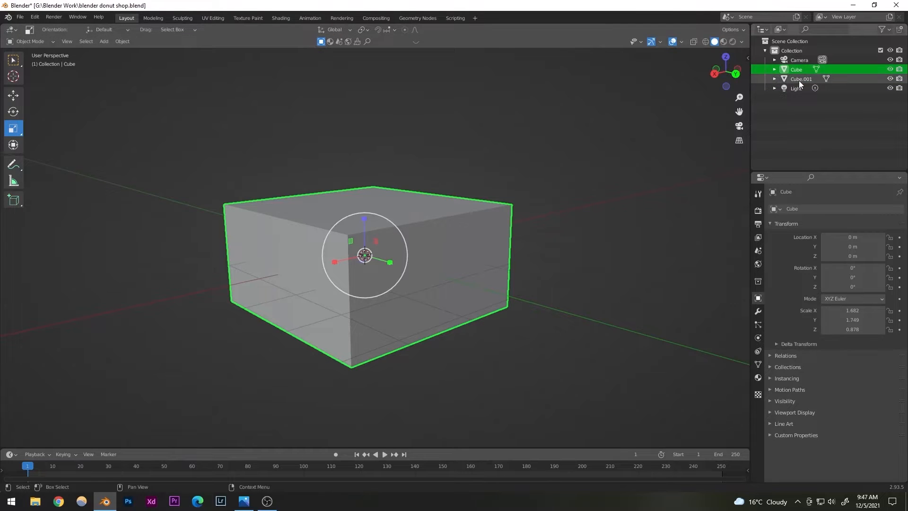
left_click(798, 79)
Raise the duplicated block along Z to about 1.07 m.
middle_click_drag(568, 206, 407, 146)
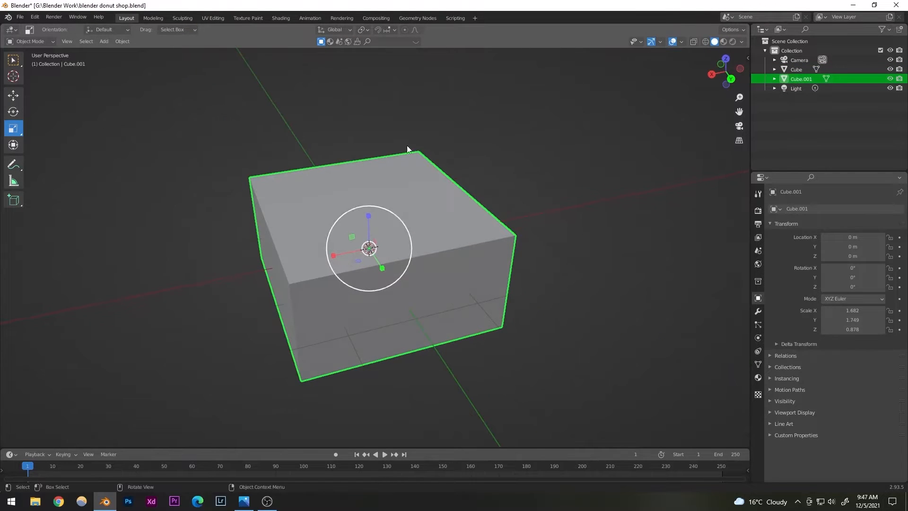
left_click(13, 96)
left_click_drag(369, 214, 368, 158)
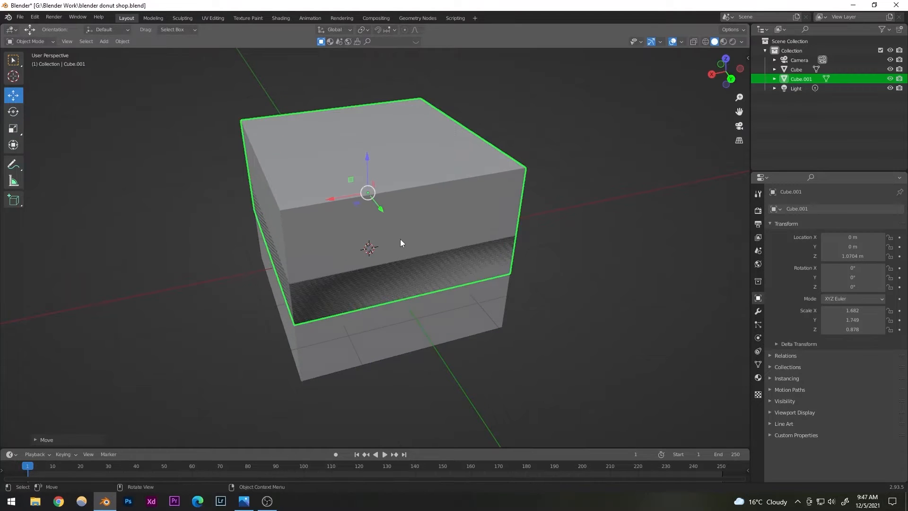
Scale the copy into a thin sign panel, about 0.094 in X, 1.56 in Y and 0.38 in Z.
left_click(13, 128)
left_click_drag(349, 201, 368, 190)
middle_click_drag(356, 215, 405, 204)
left_click_drag(395, 198, 387, 197)
middle_click_drag(390, 229, 331, 203)
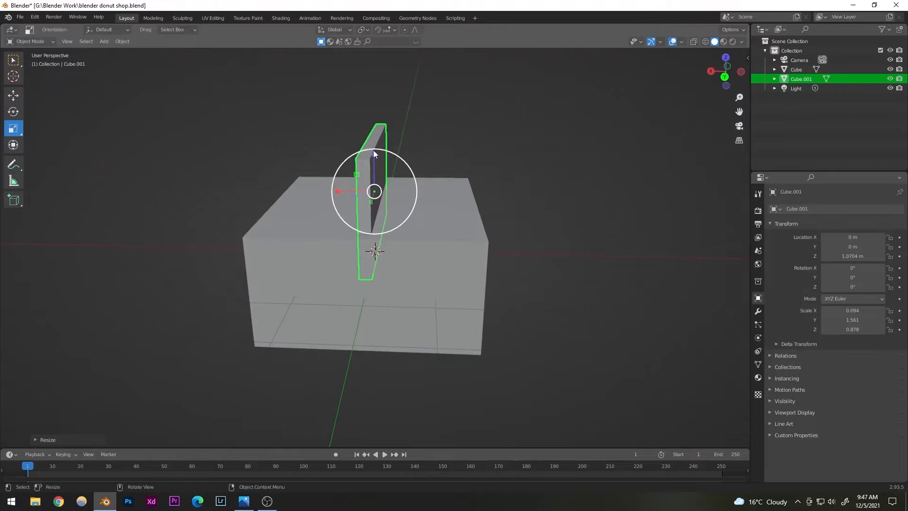
left_click_drag(374, 155, 375, 175)
middle_click_drag(338, 207, 409, 206)
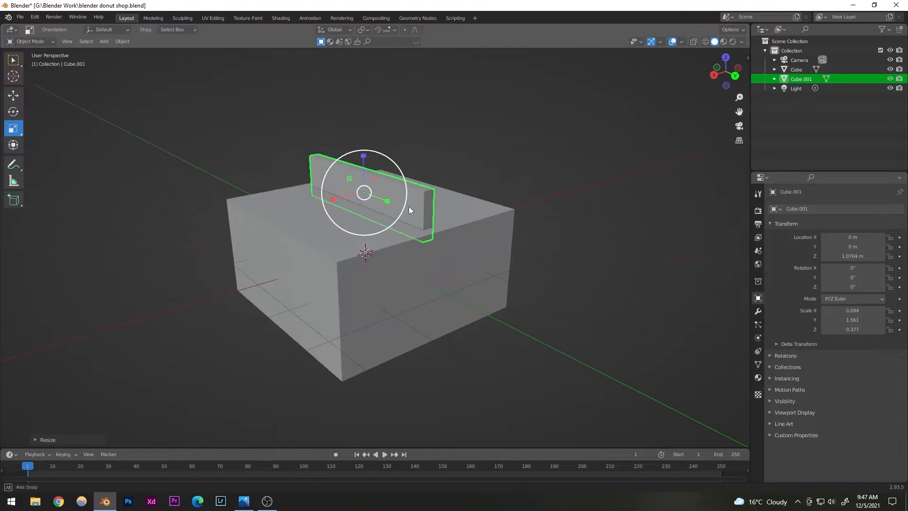
Move the thin panel along X to about 1.56 m, near the block's front edge.
left_click(13, 100)
left_click_drag(340, 199, 250, 205)
left_click(168, 249)
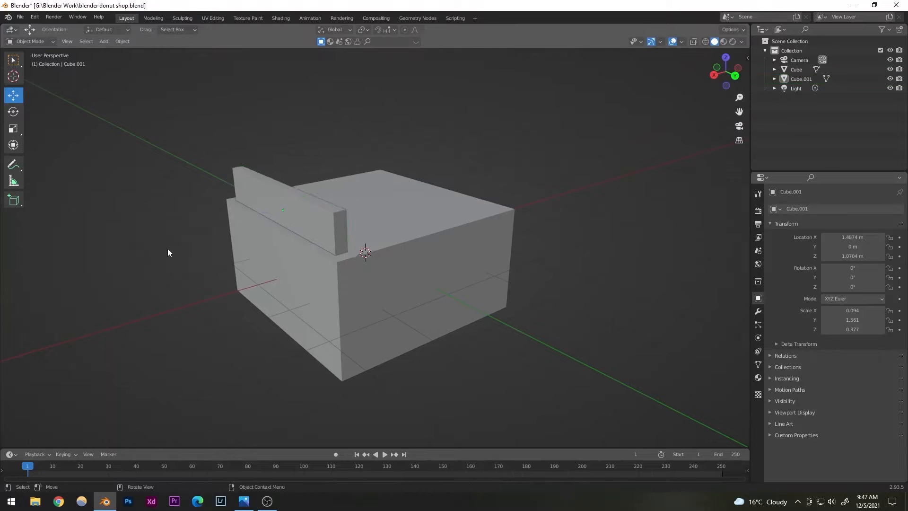
middle_click_drag(168, 248, 311, 294)
left_click(315, 247)
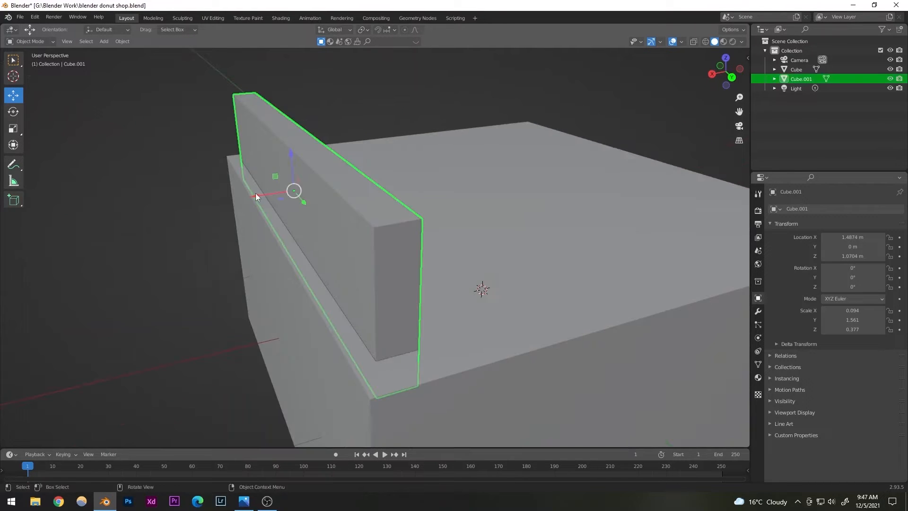
left_click_drag(255, 196, 243, 194)
left_click(234, 262)
middle_click_drag(235, 264, 306, 264)
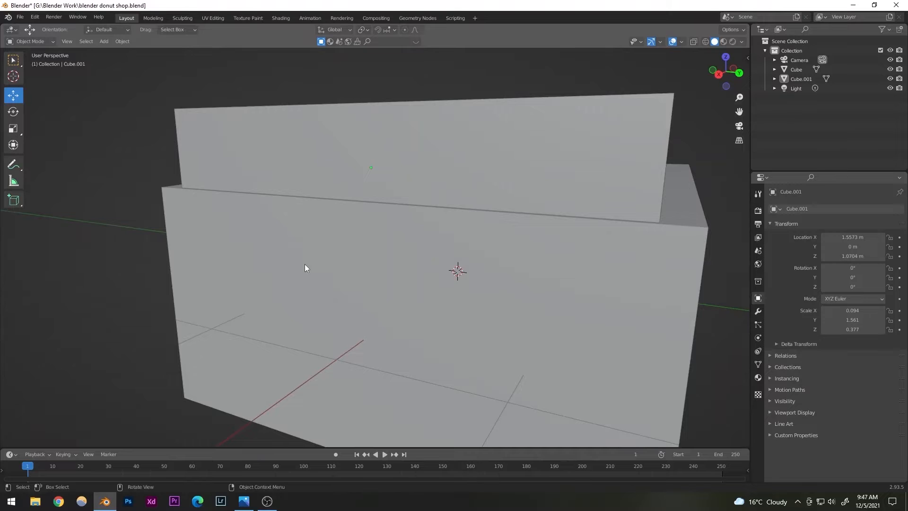
Shorten the sign panel to a Y scale of about 1.43 and deselect it.
scroll(275, 260, "down", 3)
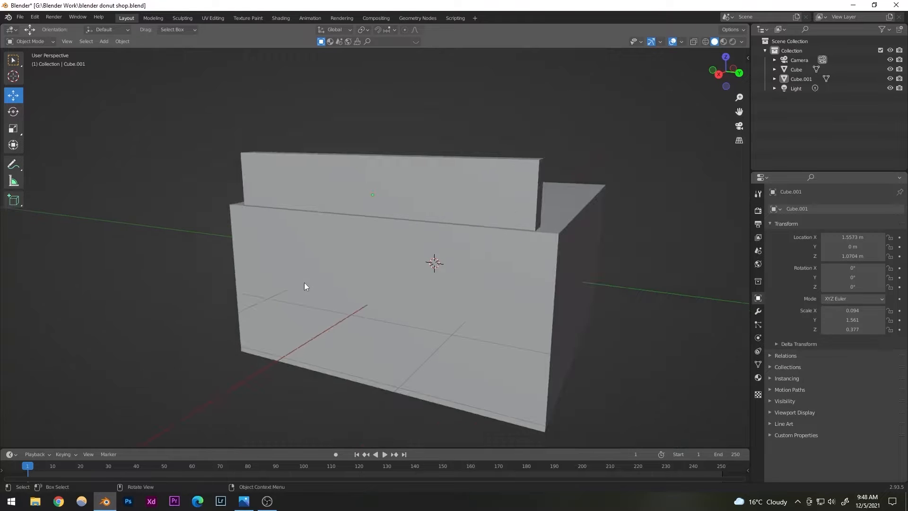
middle_click_drag(304, 282, 341, 283)
left_click(343, 284)
middle_click_drag(398, 314, 357, 308)
left_click(266, 290)
middle_click_drag(266, 290, 394, 303)
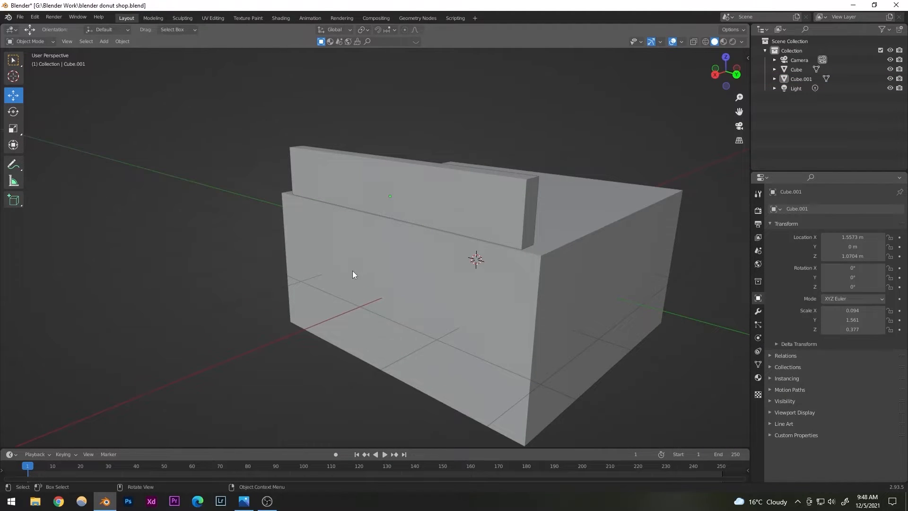
middle_click_drag(353, 274, 396, 215)
left_click(431, 227)
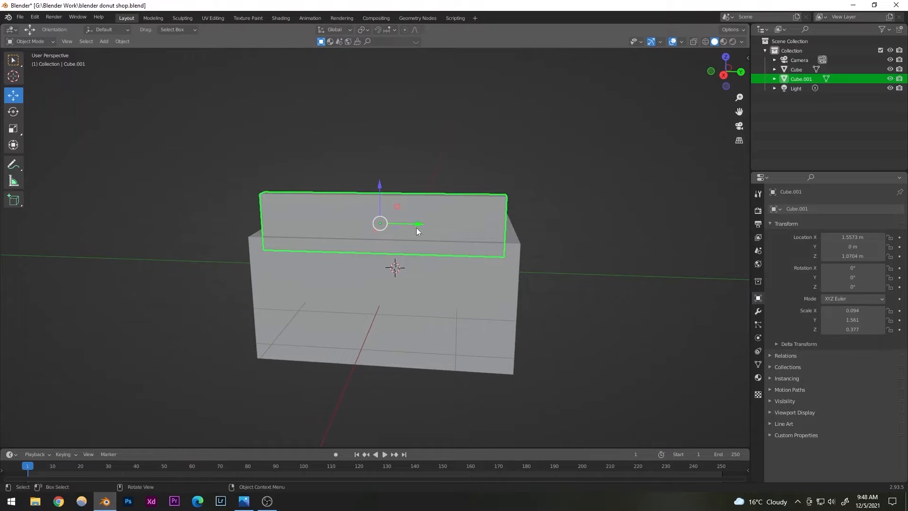
left_click(13, 128)
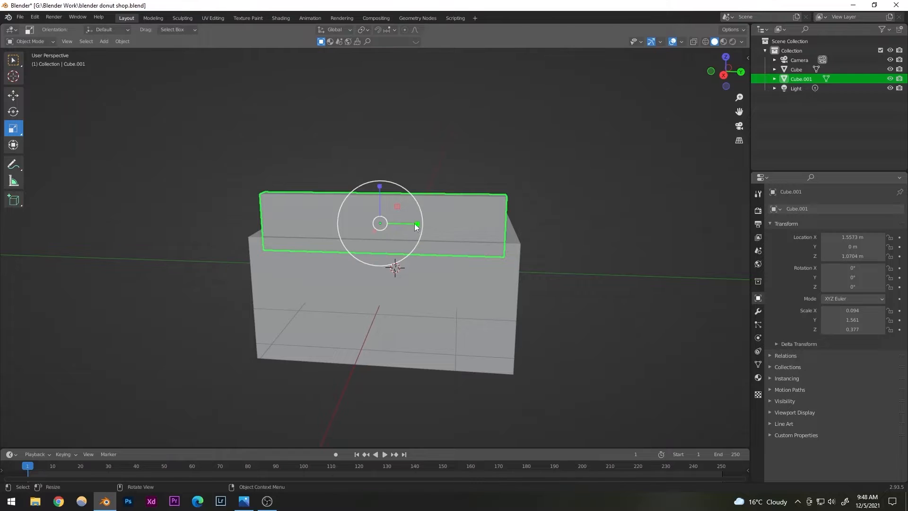
left_click_drag(414, 223, 411, 223)
key("alt+a")
middle_click_drag(456, 280, 339, 285)
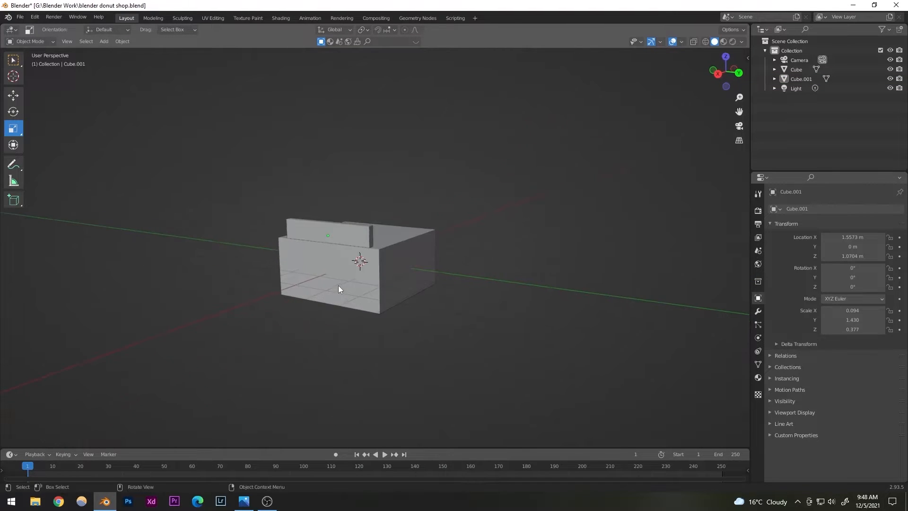
Scale the sign panel to about 0.395 in Z and raise it to about 1.138 m.
scroll(334, 262, "up", 4)
left_click(289, 212)
left_click_drag(272, 189, 273, 181)
left_click(13, 95)
left_click(303, 185)
scroll(367, 293, "down", 5)
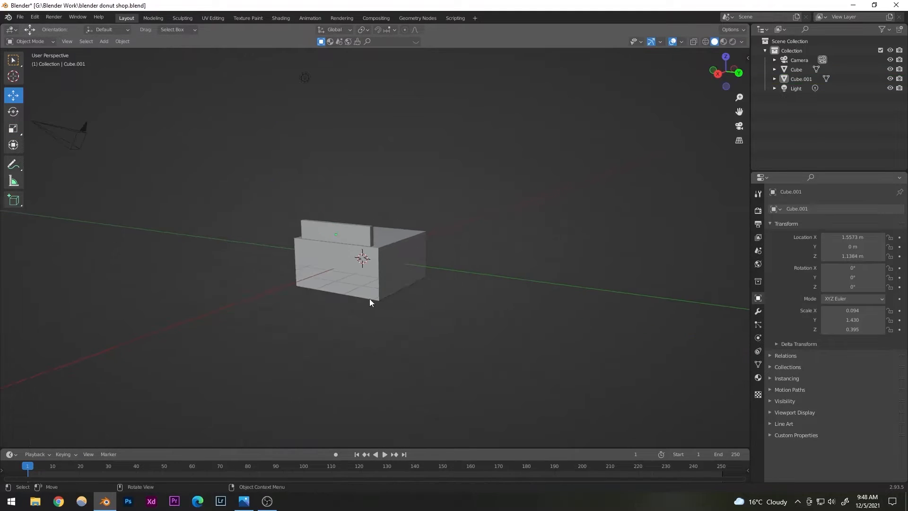
Fine-tune the sign panel's height to about 1.139 m along Z above the block.
scroll(376, 300, "up", 2)
middle_click_drag(382, 298, 309, 289)
scroll(293, 275, "up", 4)
left_click(273, 260)
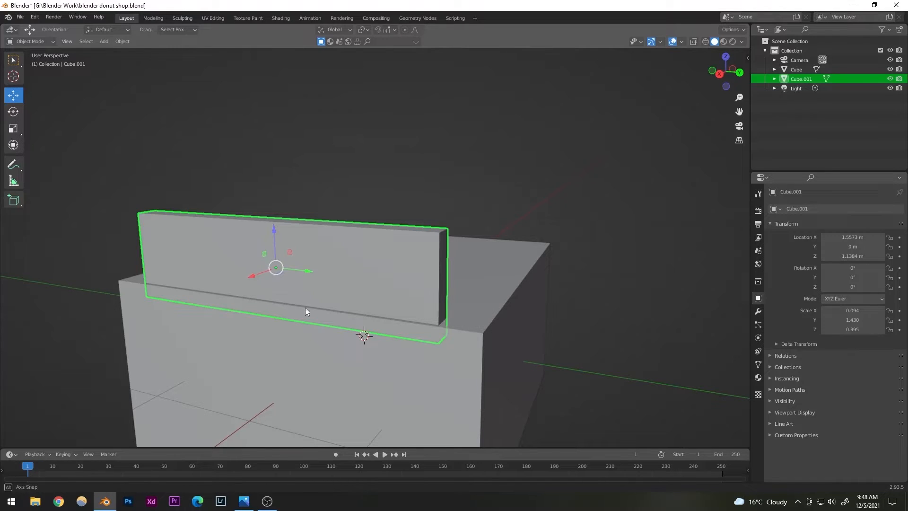
middle_click_drag(305, 308, 337, 221)
left_click_drag(336, 225, 333, 208)
left_click(377, 135)
middle_click_drag(371, 299, 318, 318)
Select the sign panel and enter Edit Mode on it.
left_click(246, 254)
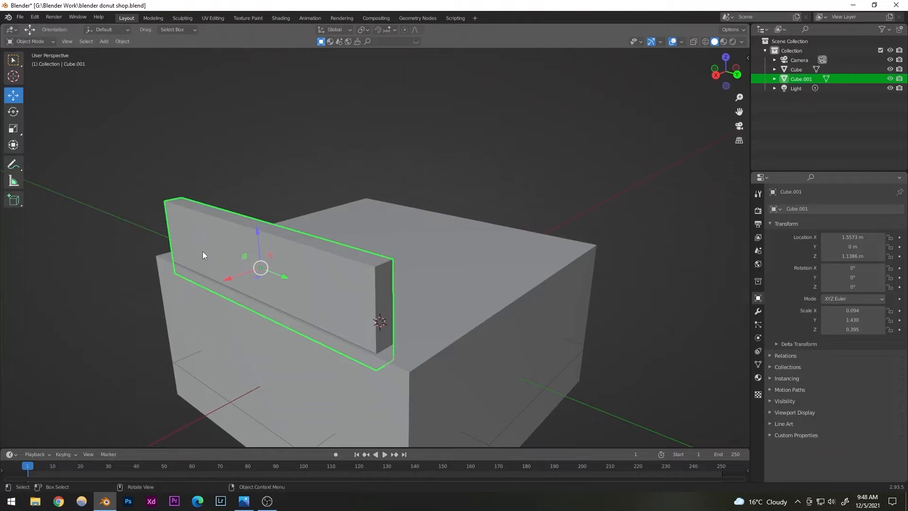
left_click(32, 41)
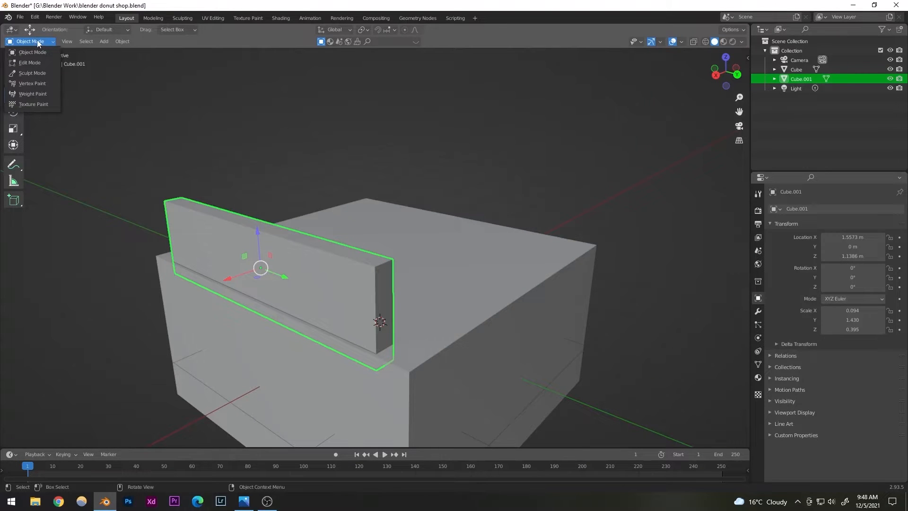
left_click(30, 63)
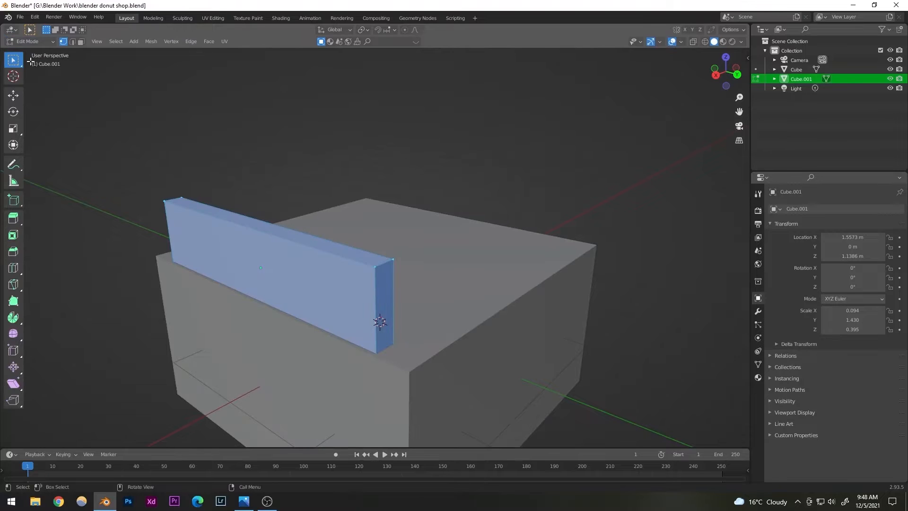
middle_click_drag(252, 250, 233, 272)
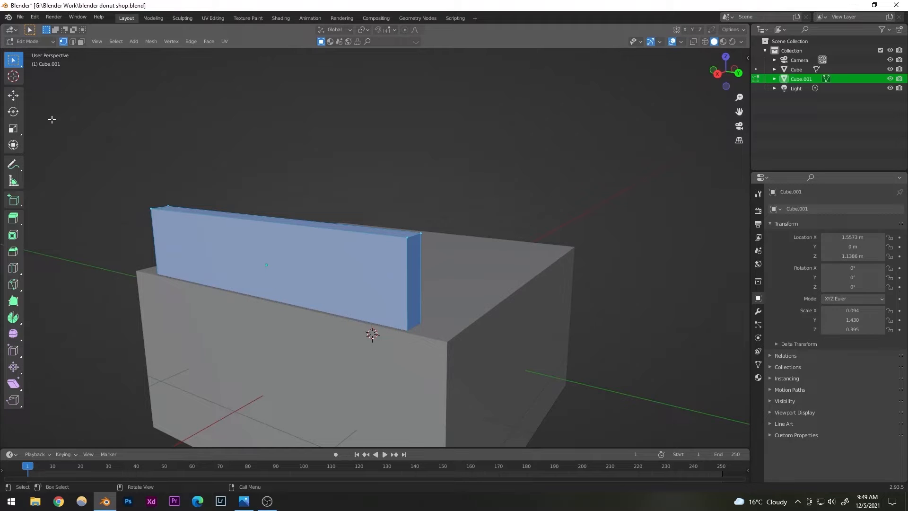
Switch between the vertex, edge and face selection modes on the sign panel.
left_click(82, 42)
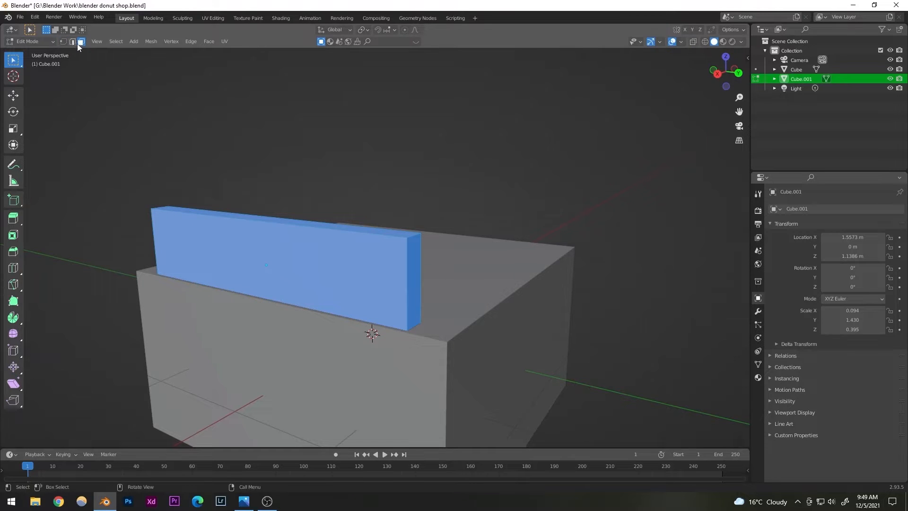
left_click(63, 43)
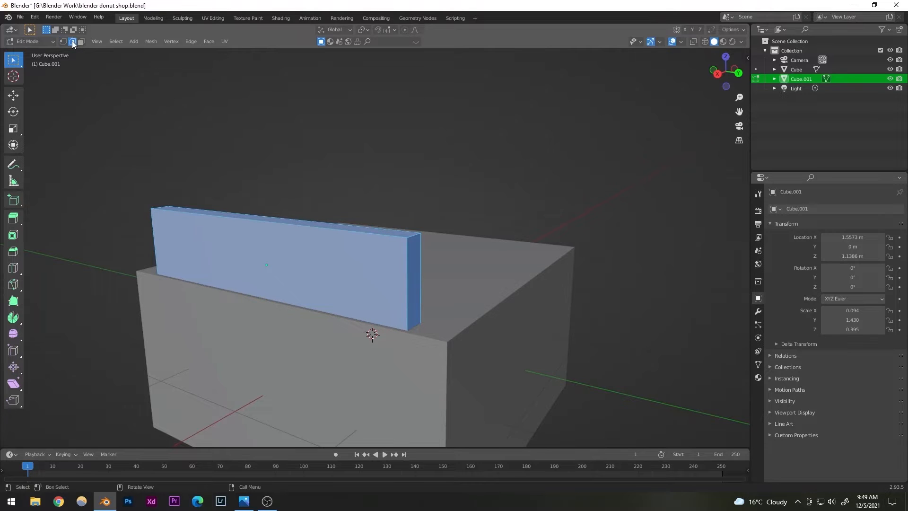
left_click(81, 43)
middle_click_drag(270, 265, 310, 285)
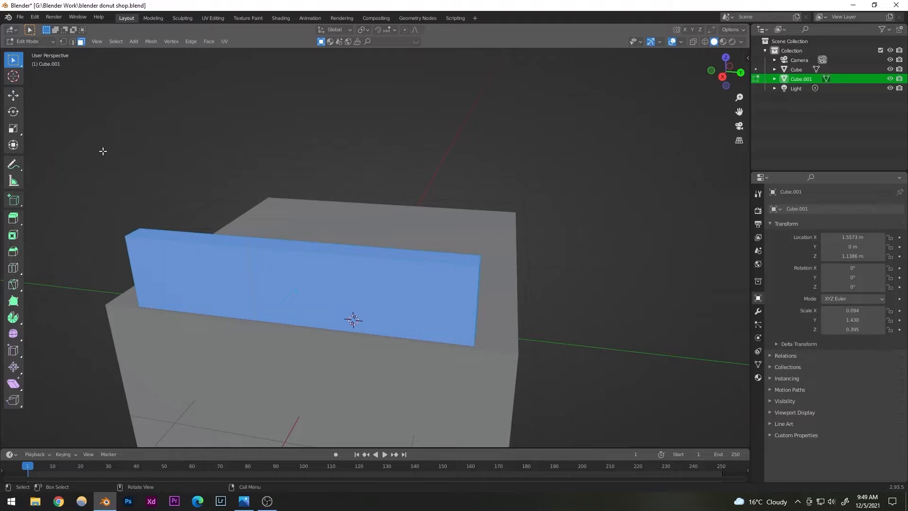
key("1")
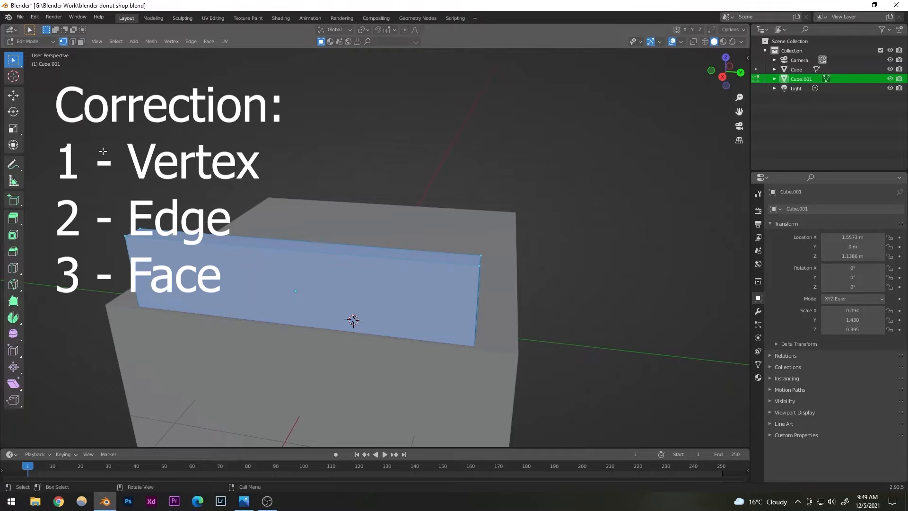
key("2")
In face selection mode, clear the selection and select only the sign panel's large front face.
key("3")
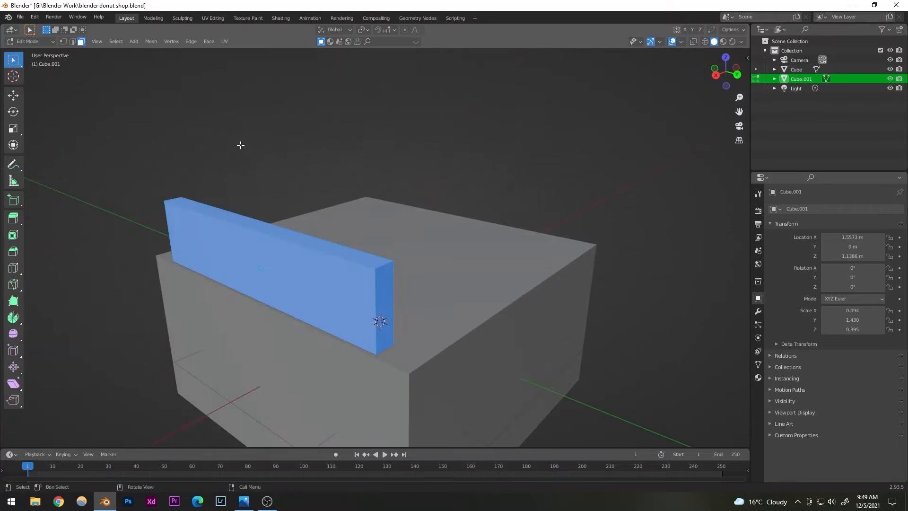
key("alt+a")
left_click(219, 272)
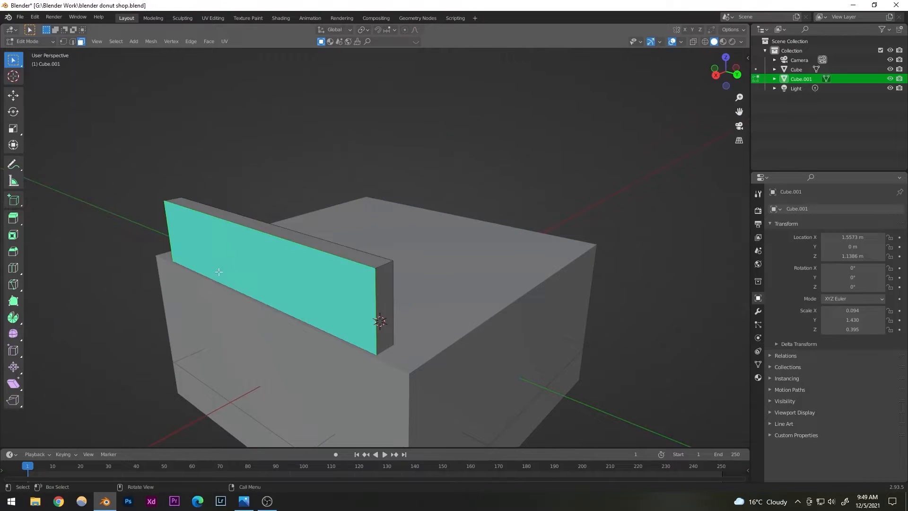
Inset the sign panel's front face by about 0.067 m.
middle_click_drag(219, 272, 253, 279)
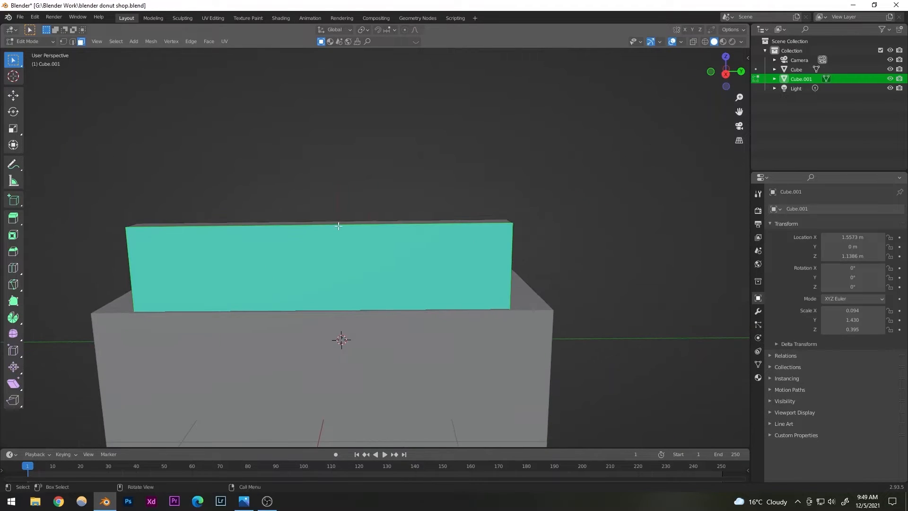
key("i")
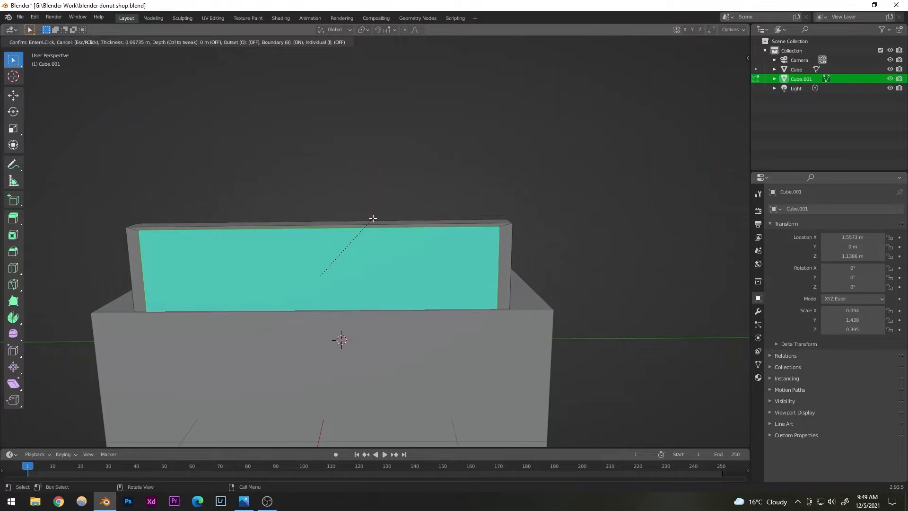
left_click(373, 218)
Move the sign panel's inset face slightly down along Z to thicken the upper border of the frame.
middle_click_drag(345, 241, 308, 276)
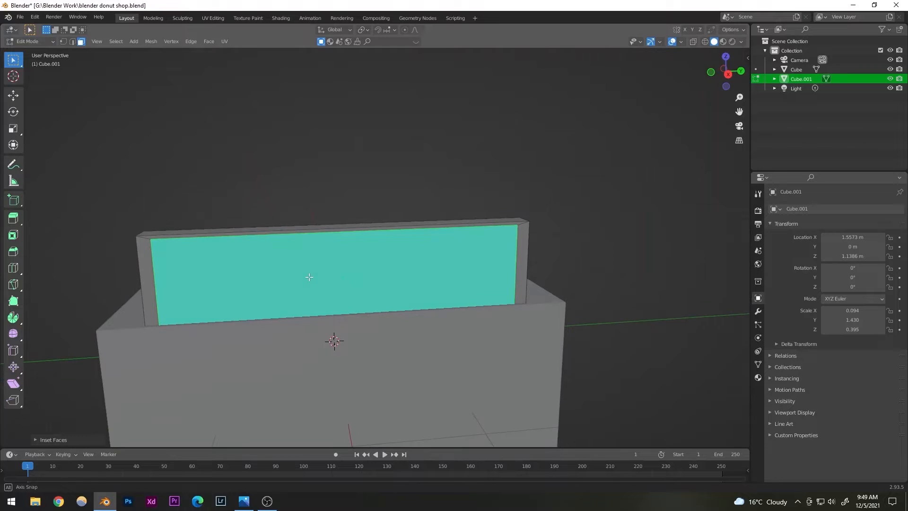
left_click(17, 96)
left_click_drag(344, 243, 342, 252)
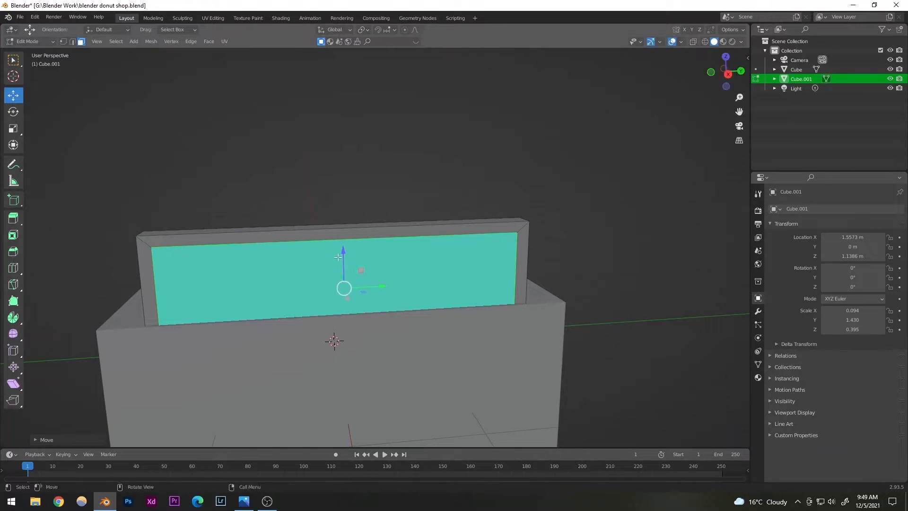
middle_click_drag(100, 233, 114, 214)
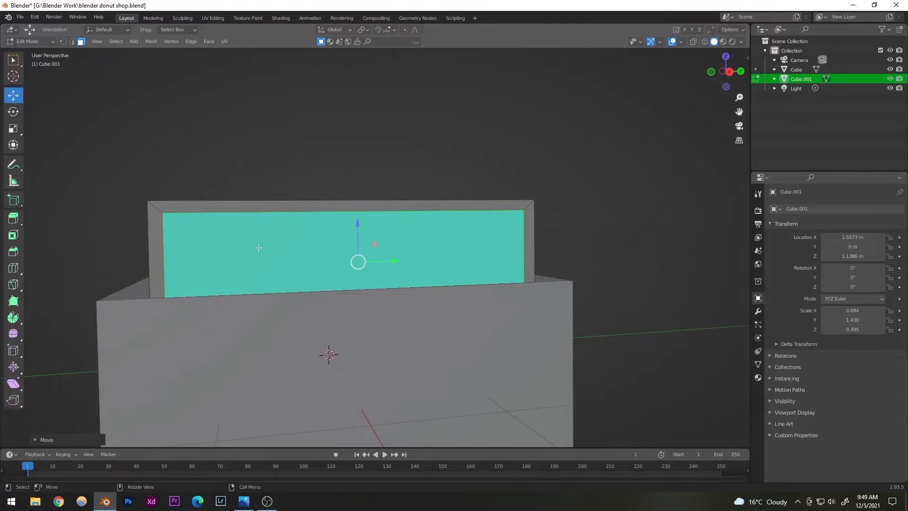
middle_click_drag(258, 247, 433, 277, "alt")
scroll(317, 282, "up", 4)
left_click_drag(466, 266, 464, 265)
middle_click_drag(363, 150, 315, 307)
left_click(346, 275)
Try to shift the inset face with the Move tool, and undo the move.
scroll(376, 298, "up", 4)
left_click_drag(219, 323, 236, 319)
middle_click_drag(300, 270, 268, 256)
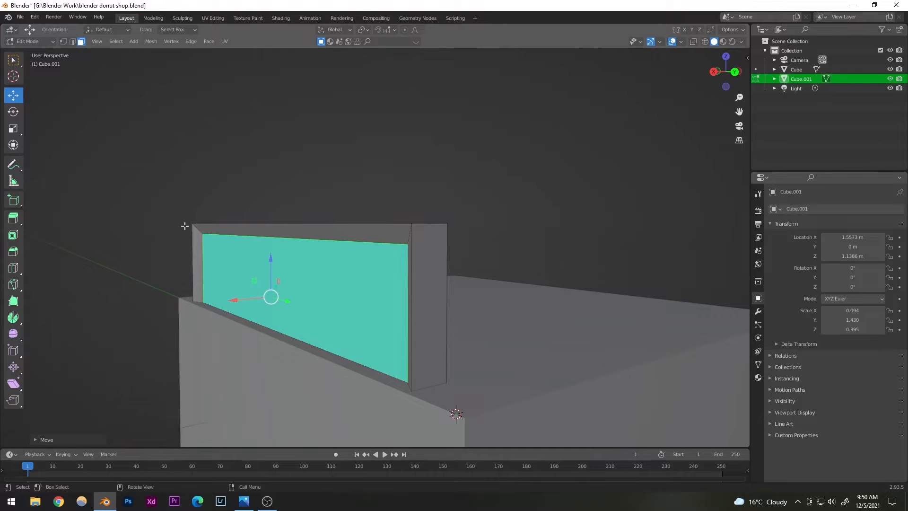
key("ctrl+z")
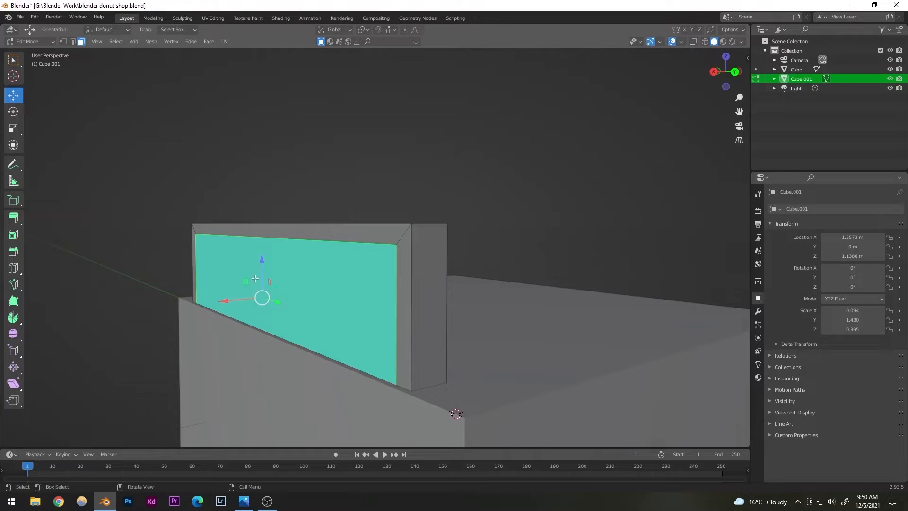
Extrude the sign panel's inset face about 0.05 m inward to form a recess.
key("e")
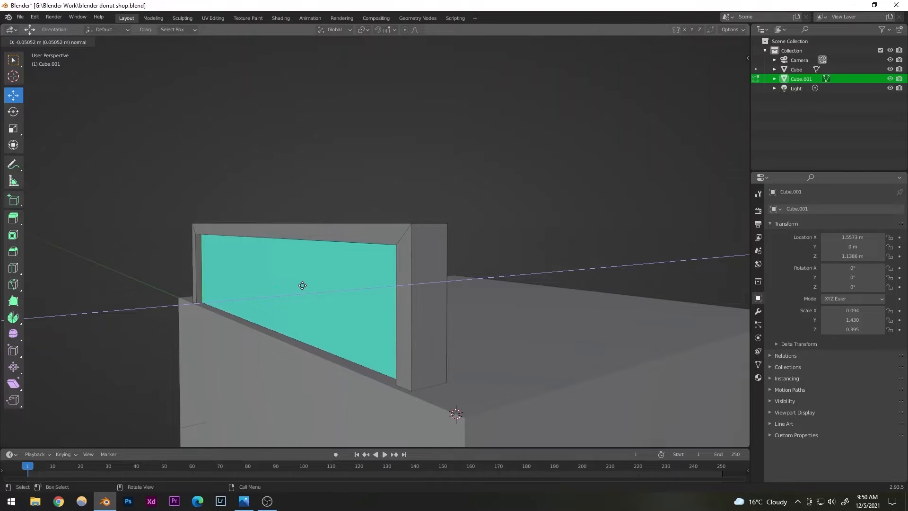
left_click(303, 285)
middle_click_drag(302, 286, 362, 279)
Return to Object Mode with the sign panel deselected and save the file.
left_click(33, 42)
left_click(40, 54)
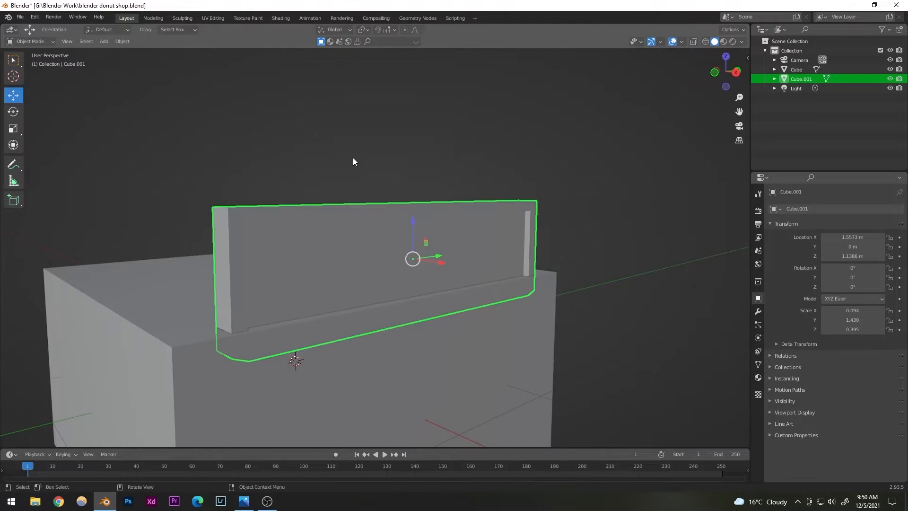
left_click(353, 157)
middle_click_drag(353, 157, 281, 215)
scroll(281, 214, "up", 6)
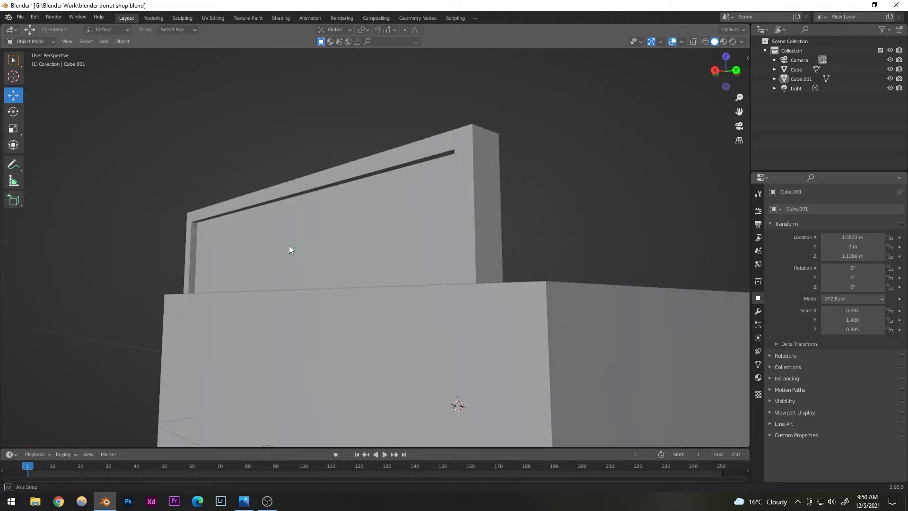
middle_click_drag(289, 246, 353, 280)
scroll(323, 264, "down", 5)
scroll(353, 284, "up", 3)
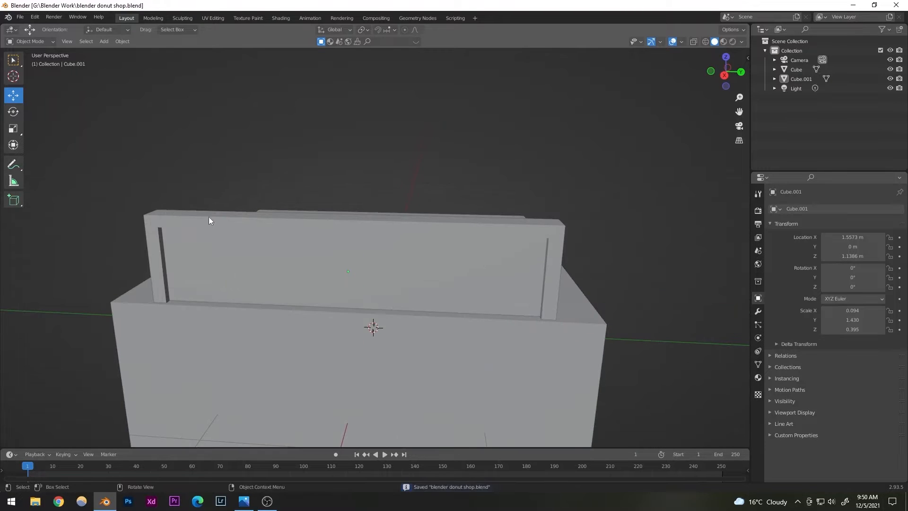
Add a text object and move it beside the building, to about 2.587 m along Y.
left_click(105, 42)
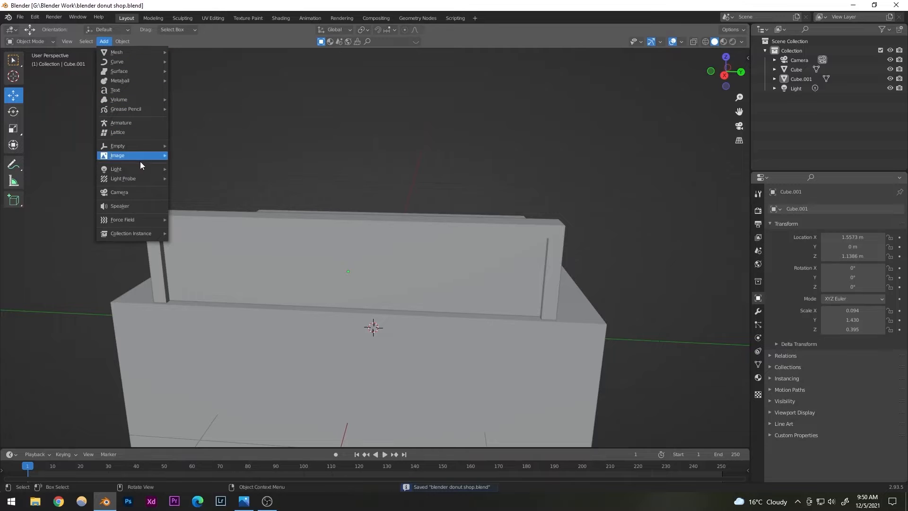
left_click(116, 90)
scroll(307, 240, "down", 1)
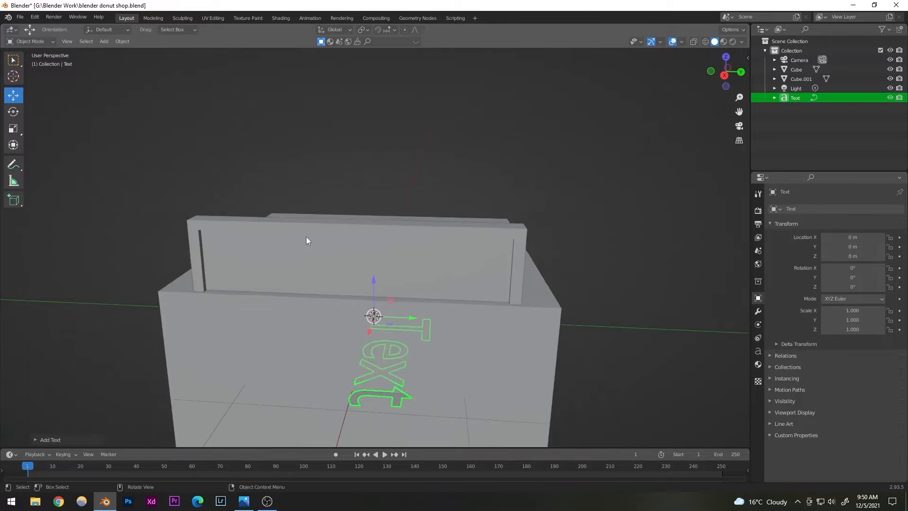
scroll(307, 241, "down", 5)
middle_click_drag(369, 310, 413, 246)
left_click_drag(417, 263, 514, 281)
Rotate the text object 90° about the global Z axis.
middle_click_drag(514, 281, 455, 313)
scroll(455, 313, "up", 3)
middle_click_drag(589, 337, 356, 274)
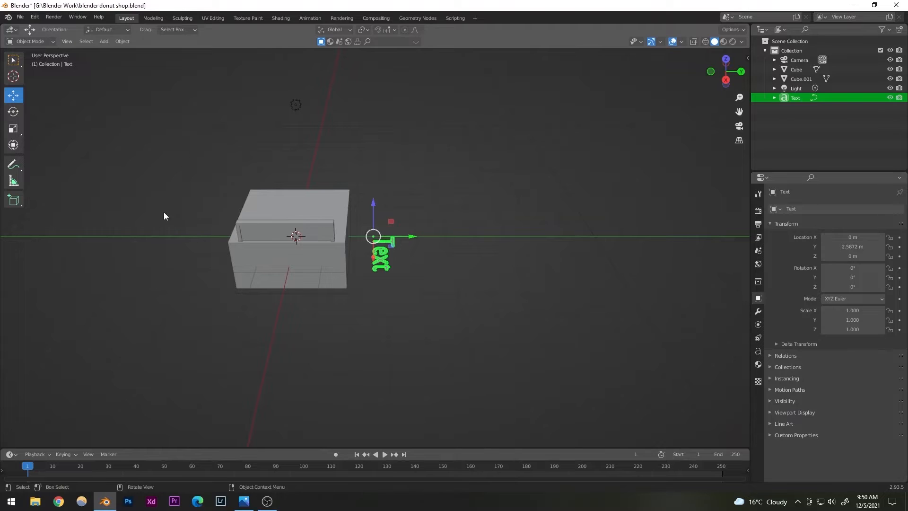
key("r")
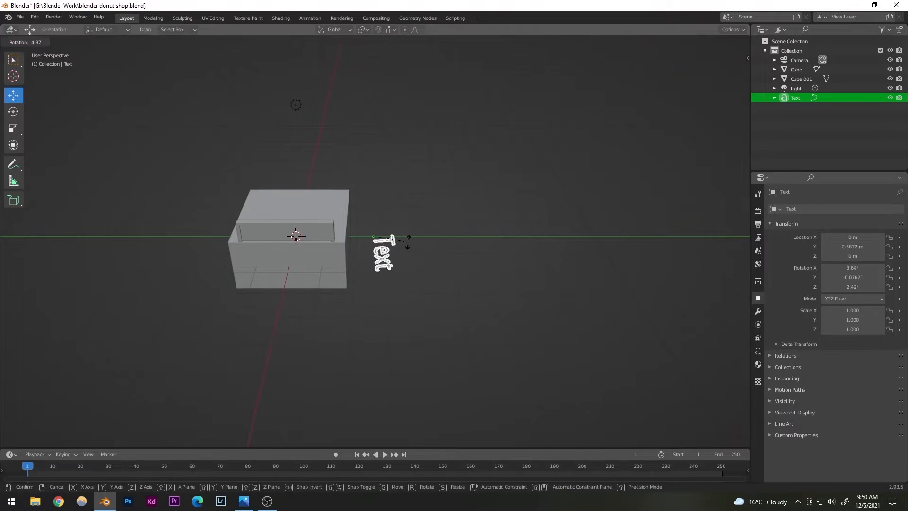
key("z")
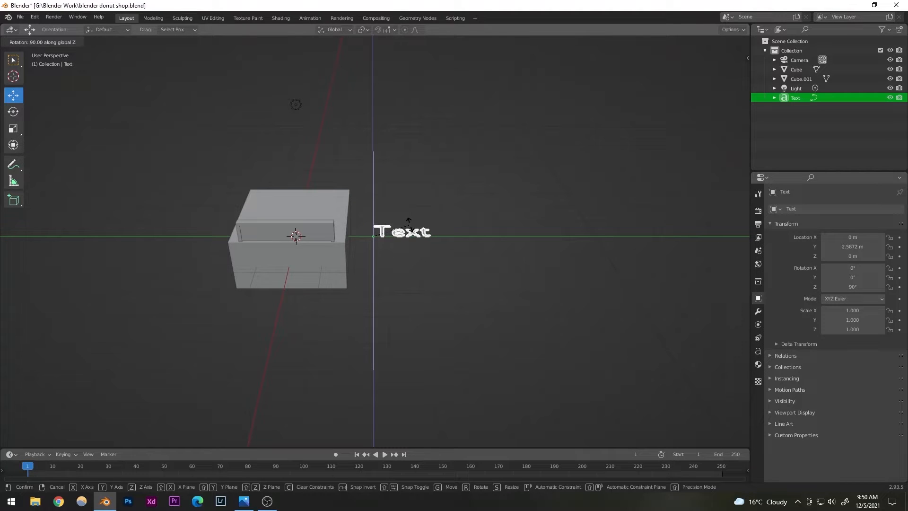
left_click(409, 223)
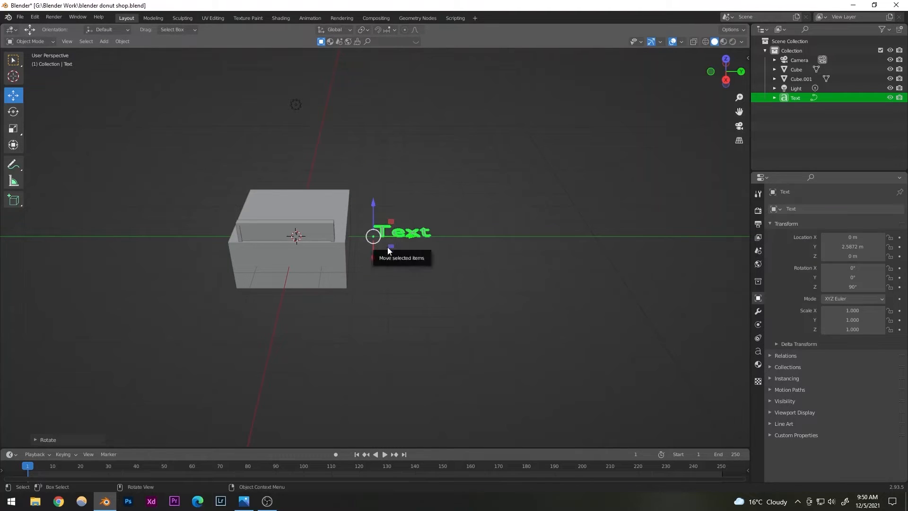
Rotate the text object 90° about the global Y axis to stand it upright facing forward.
key("r")
key("z")
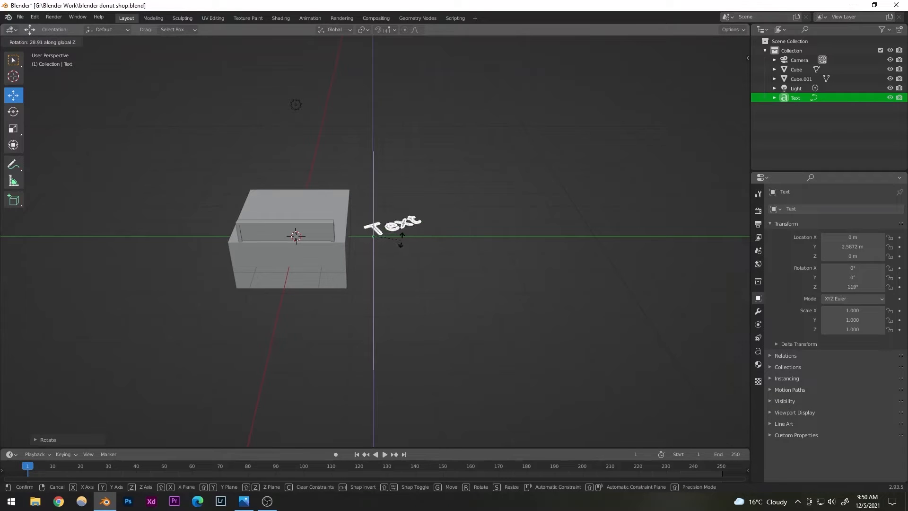
key("x")
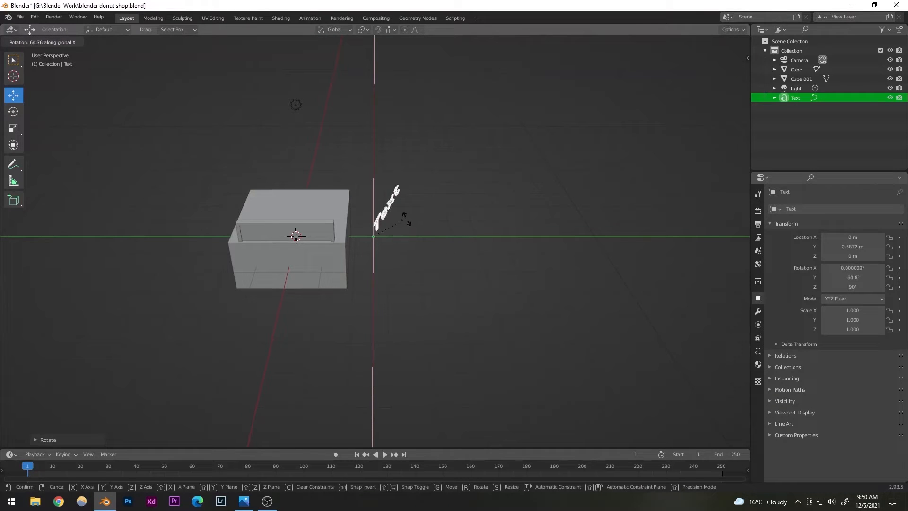
key("y")
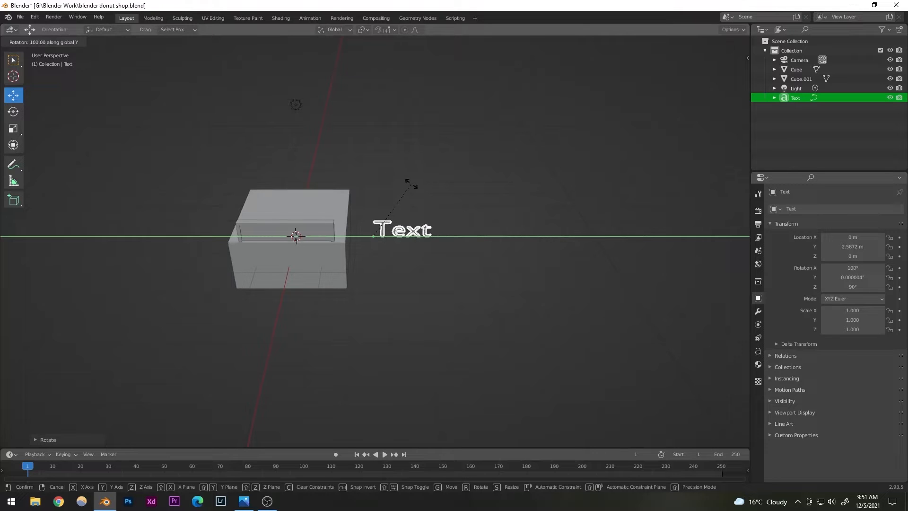
left_click(413, 197)
Move the text in front of the building, to about X 1.99 m and Y -1.46 m.
middle_click_drag(407, 277, 368, 262)
key("g")
key("y")
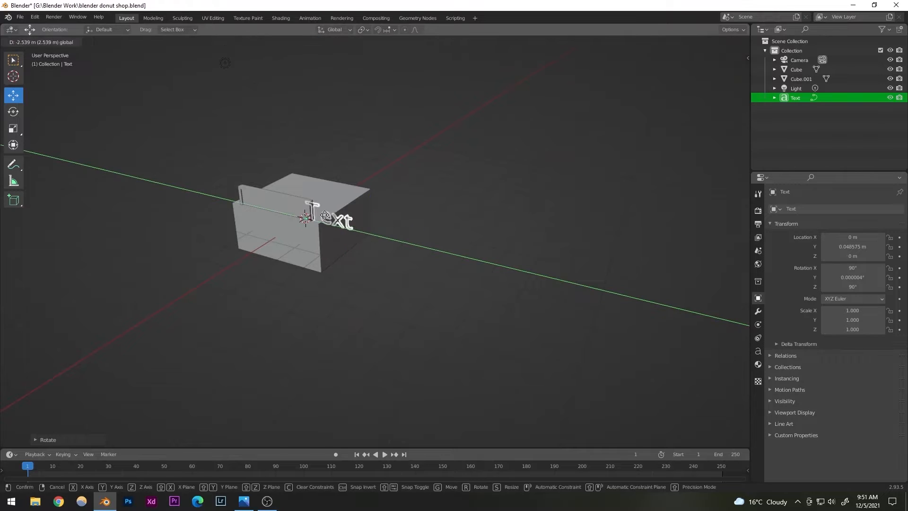
left_click(297, 226)
left_click_drag(250, 224, 214, 244)
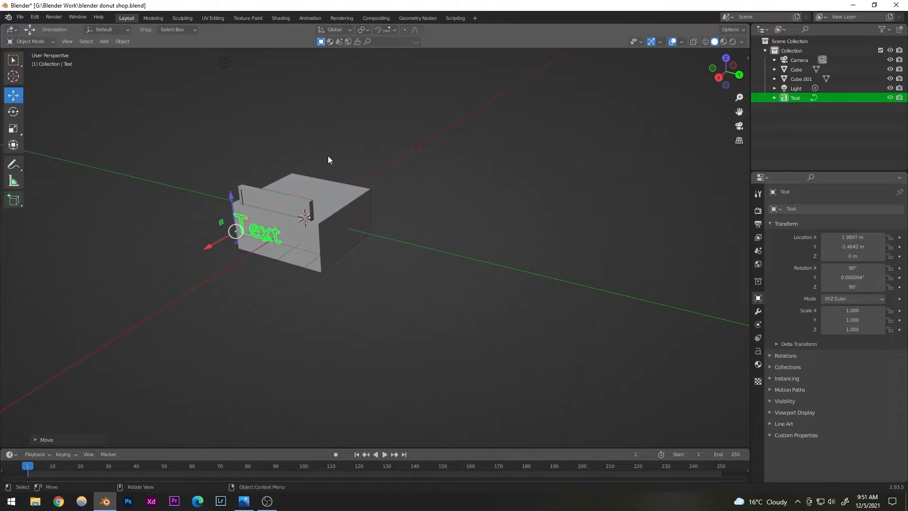
Deselect the text and inspect its placement against the building's front wall.
scroll(222, 257, "up", 4)
middle_click_drag(221, 257, 254, 259)
left_click(408, 192)
scroll(318, 265, "down", 4)
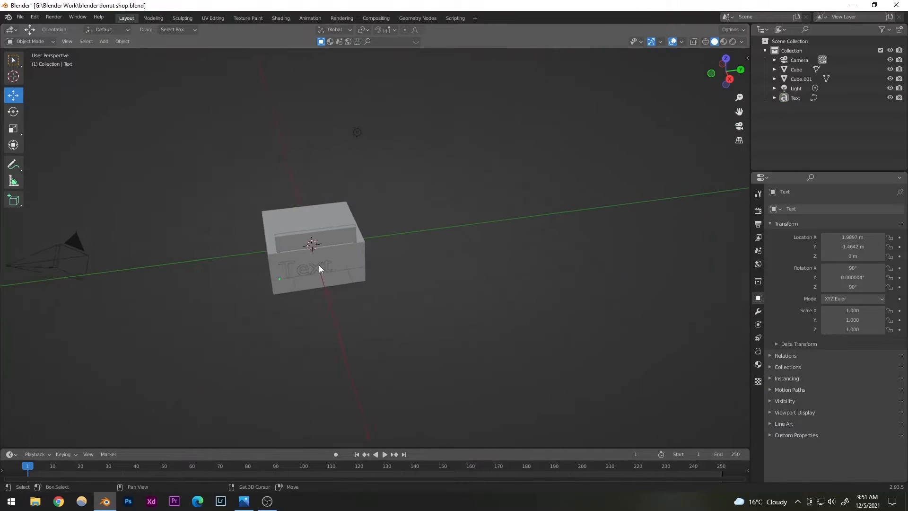
scroll(318, 266, "up", 4)
middle_click_drag(326, 270, 298, 296)
left_click(298, 297)
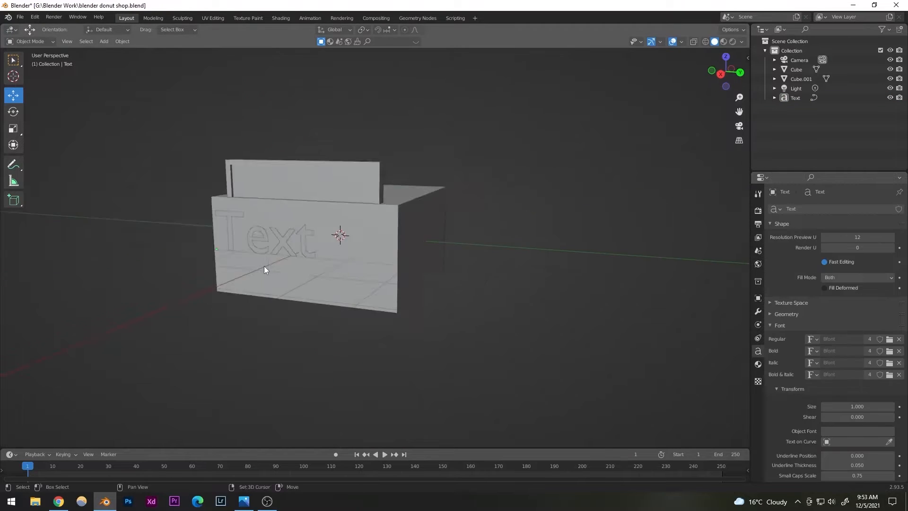
Select the text object on the building's front and enter Edit Mode on it.
scroll(241, 254, "up", 4)
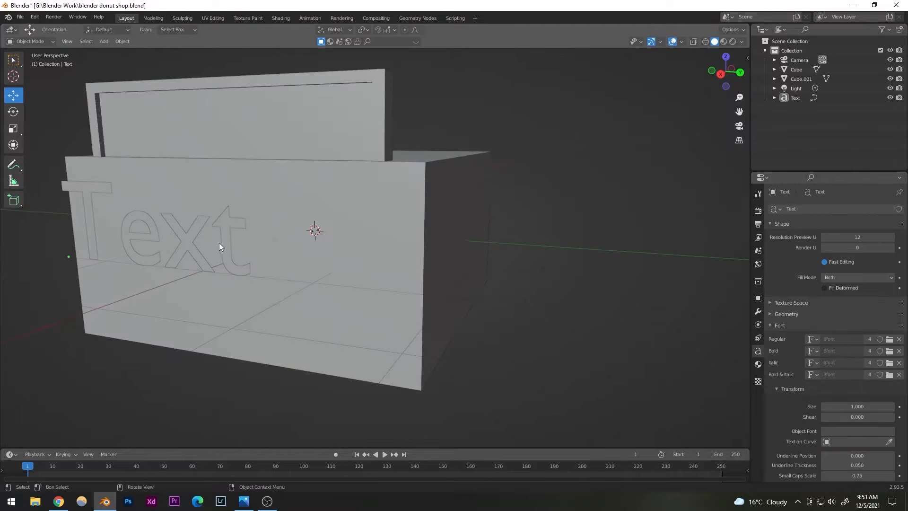
left_click(221, 242)
scroll(221, 244, "down", 4)
middle_click_drag(219, 248, 290, 277)
left_click(32, 43)
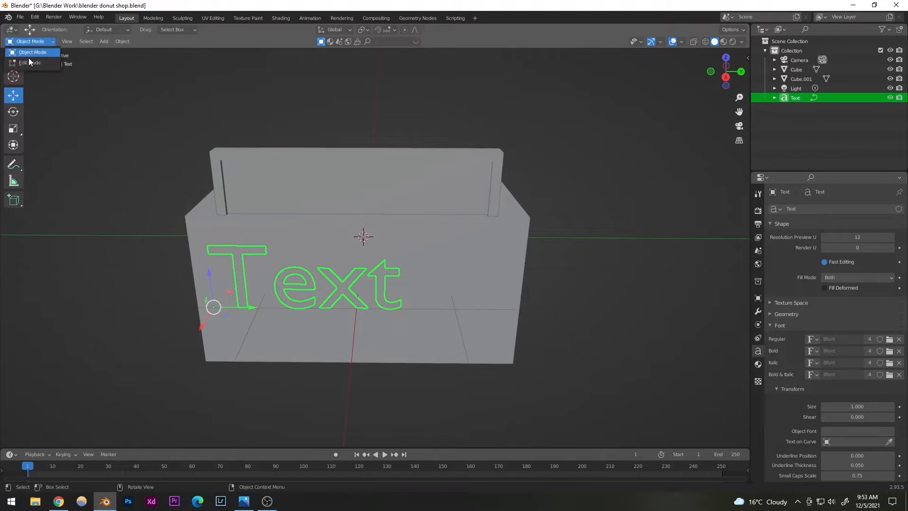
left_click(30, 64)
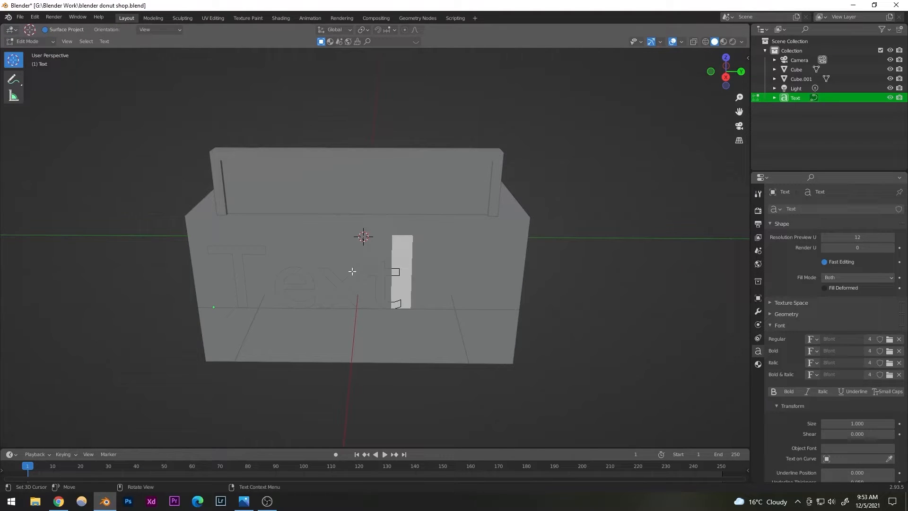
Replace the placeholder wording with DONUTS and return to Object Mode with the text deselected.
key("BackSpace")
key("BackSpace")
key("BackSpace")
key("BackSpace")
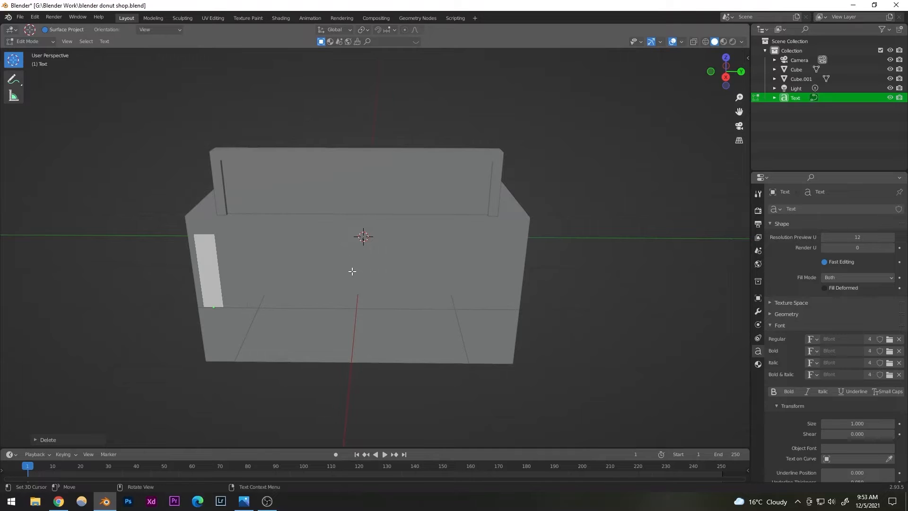
type("DNO")
key("BackSpace")
key("BackSpace")
type("ON")
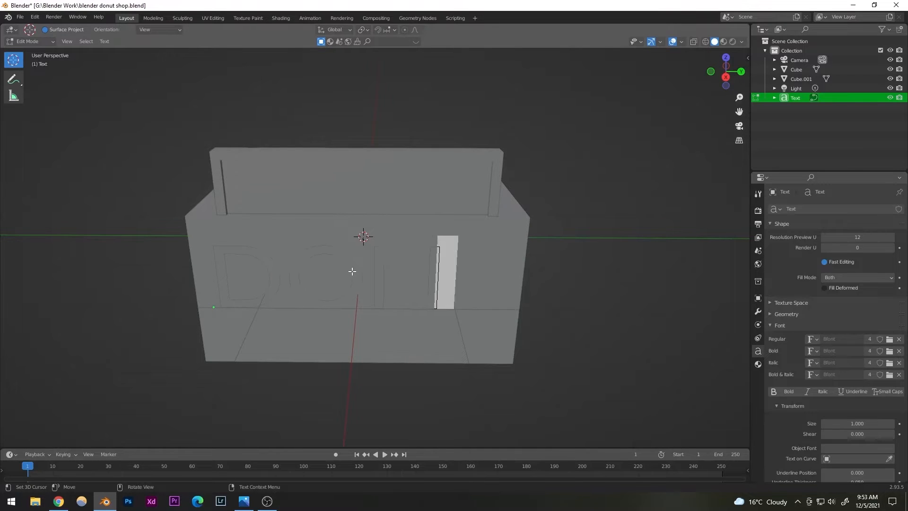
type("UTES")
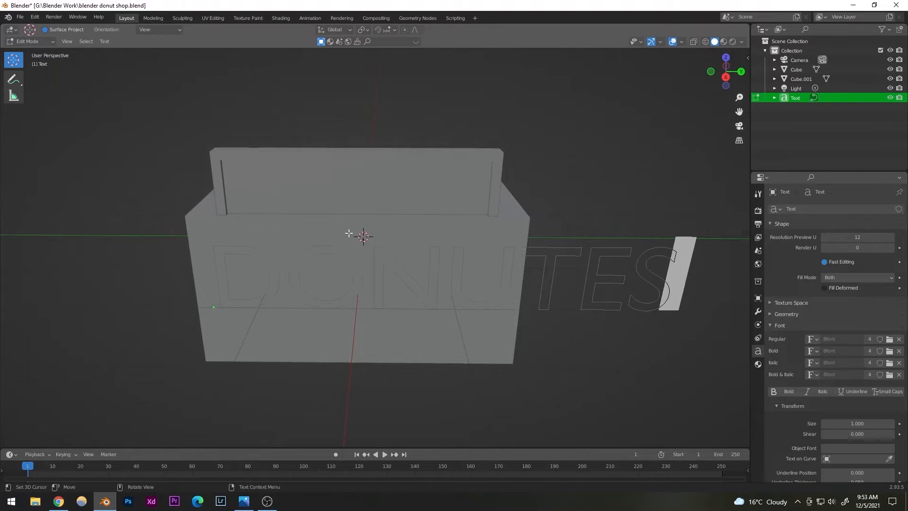
key("BackSpace")
key("BackSpace")
type("S")
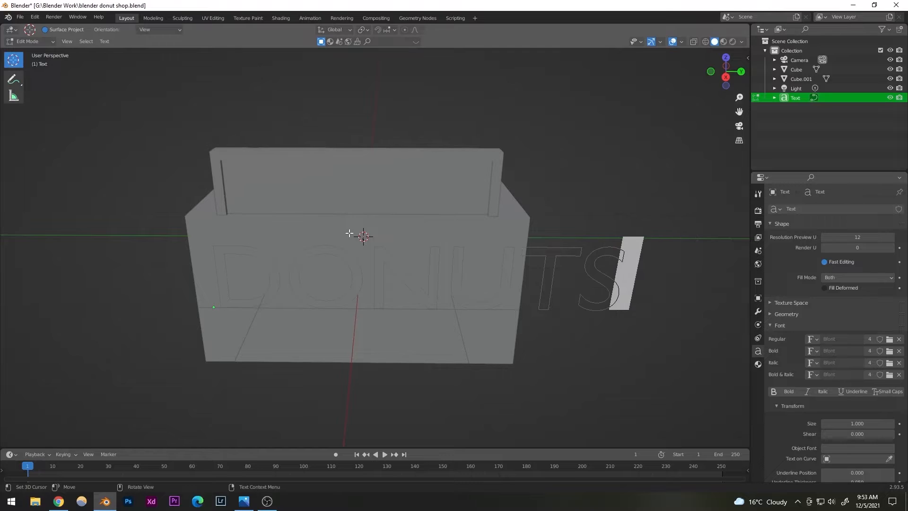
left_click(42, 54)
middle_click_drag(326, 266, 301, 268)
left_click(166, 405)
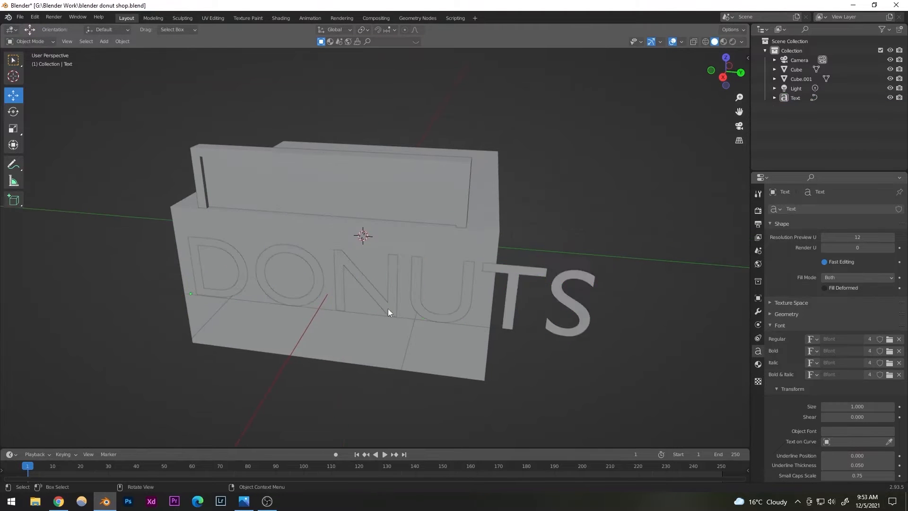
Select the DONUTS text and add a Solidify modifier to it.
middle_click_drag(372, 308, 314, 286)
left_click(324, 297)
scroll(314, 294, "down", 2)
scroll(303, 300, "up", 4)
middle_click_drag(228, 271, 353, 294)
left_click(758, 311)
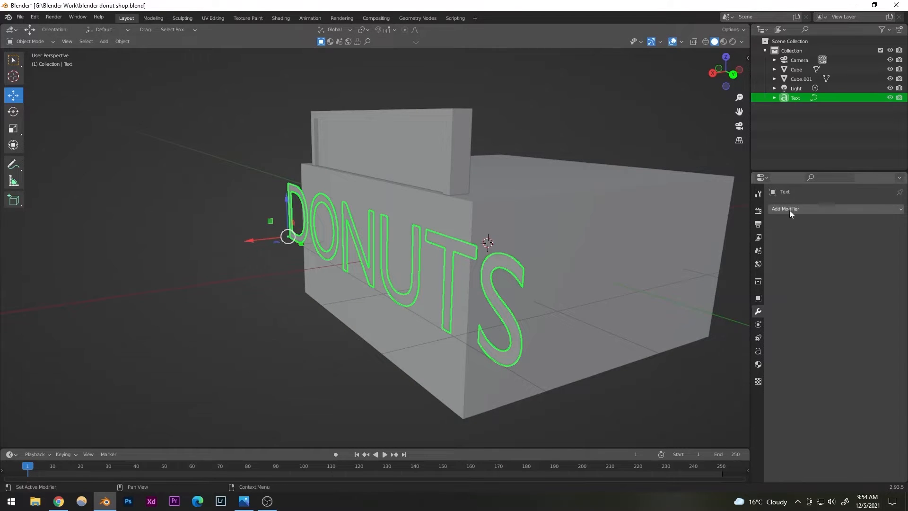
left_click(789, 209)
left_click(744, 319)
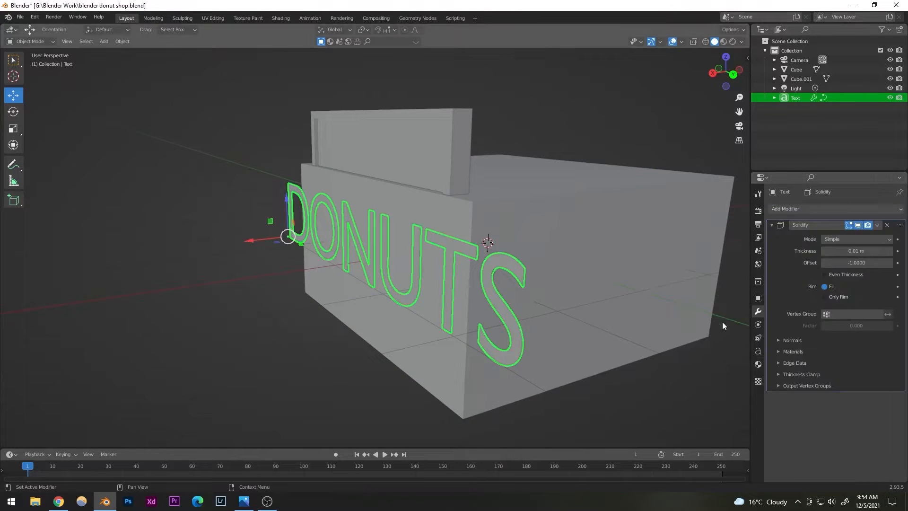
Set the Solidify thickness of the DONUTS text to 0.2 m and deselect the text.
middle_click_drag(535, 312, 501, 303)
left_click_drag(857, 251, 906, 250)
middle_click_drag(596, 284, 613, 260)
left_click(275, 148)
middle_click_drag(294, 189, 468, 234)
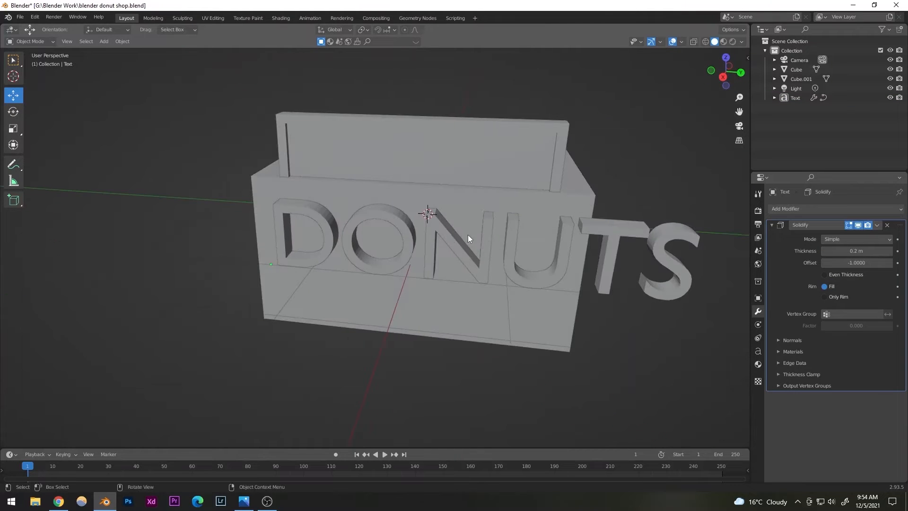
Scale the DONUTS text down uniformly until the whole word fits within the width of the building's front.
left_click(471, 249)
key("s")
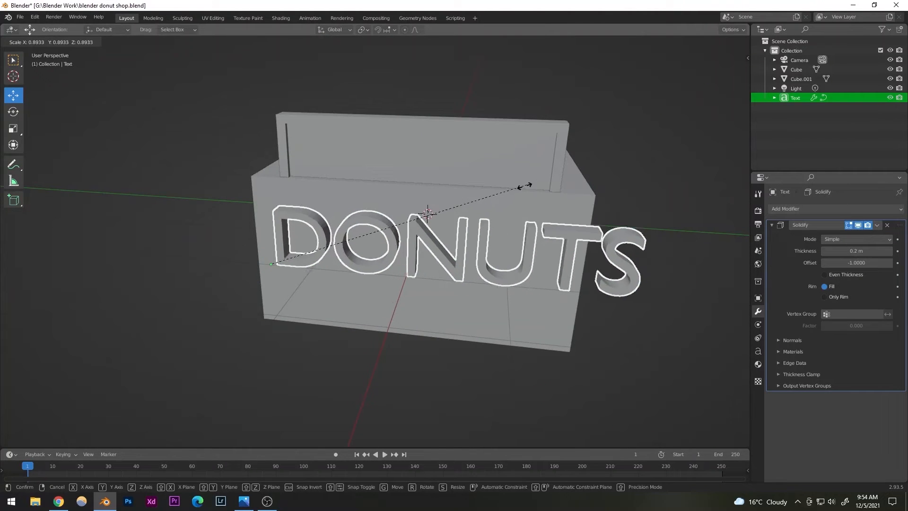
left_click(446, 203)
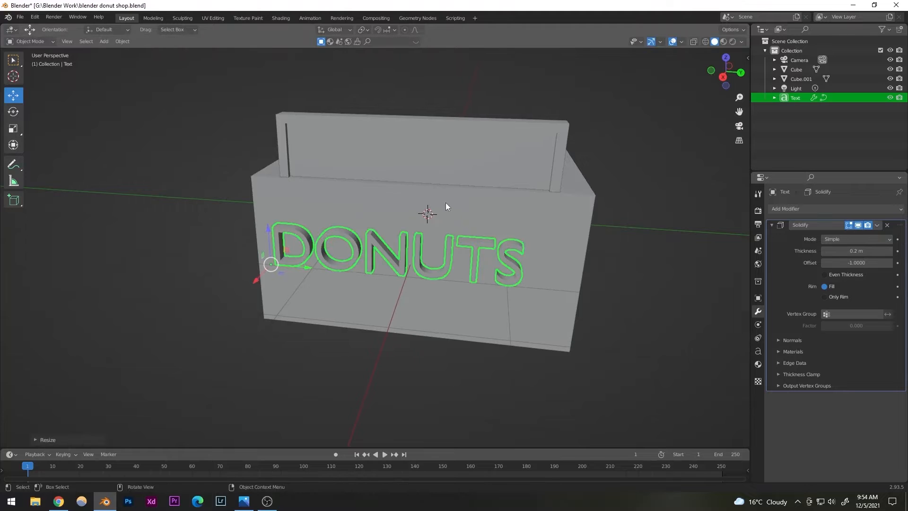
middle_click_drag(322, 237, 87, 160)
Select only the DONUTS text and move it up along Z in front of the roof sign panel.
left_click_drag(427, 265, 427, 266)
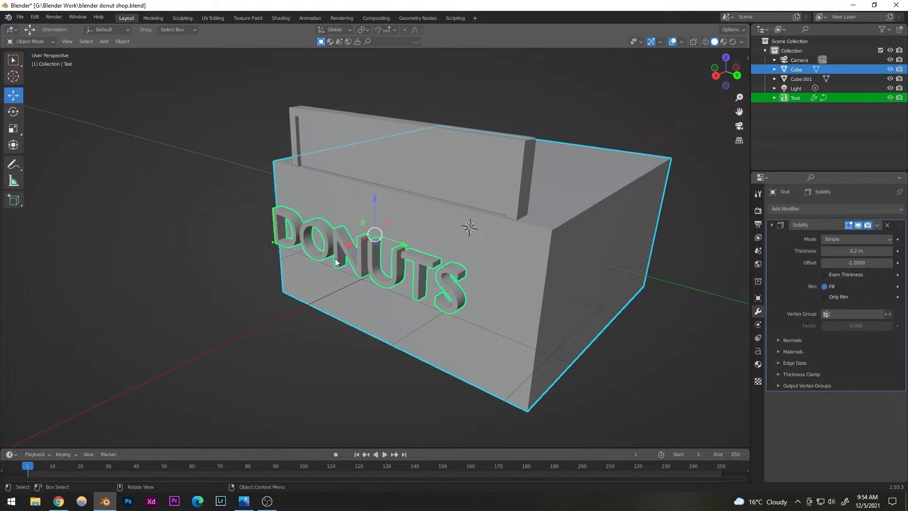
left_click(305, 235)
left_click(178, 206)
left_click(335, 243)
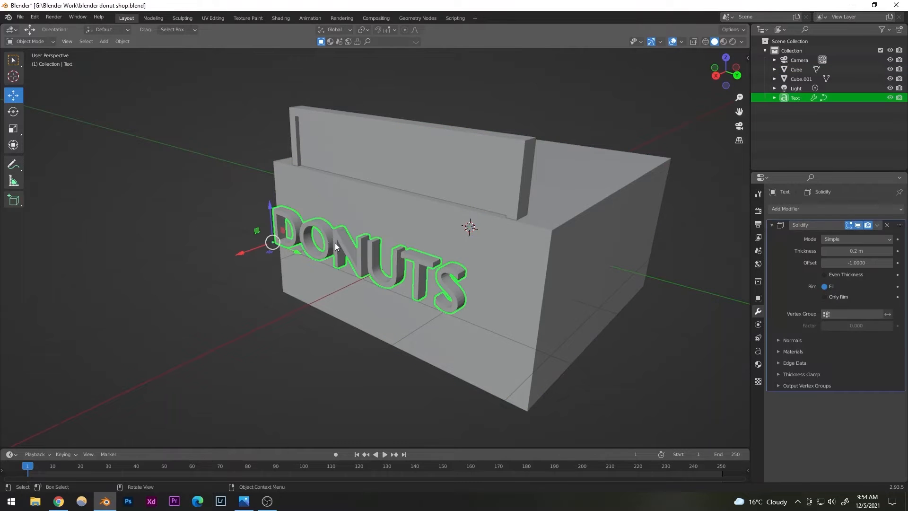
middle_click_drag(335, 242, 388, 242)
left_click_drag(288, 242, 290, 145)
middle_click_drag(352, 196, 348, 306)
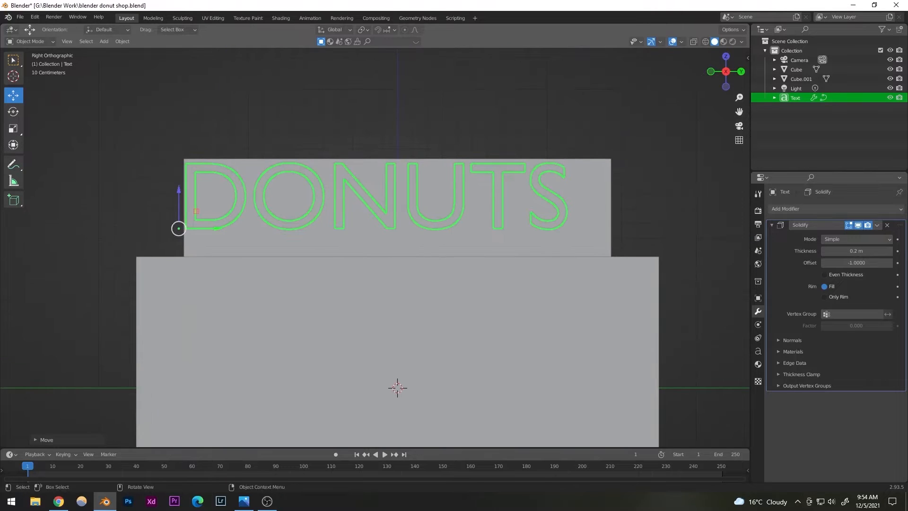
Shrink the DONUTS text further in right orthographic view, centre it across the sign panel along Y, and deselect it.
key("s")
left_click(471, 200)
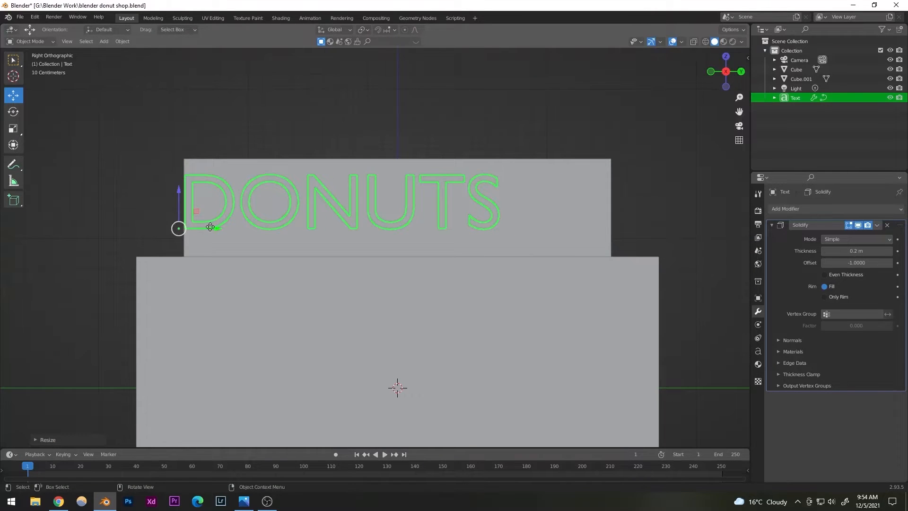
left_click_drag(211, 227, 261, 232)
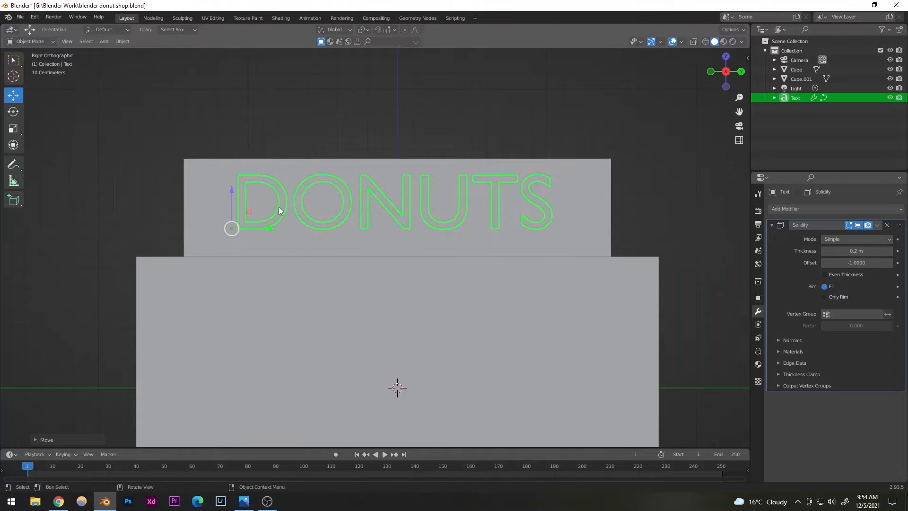
left_click(248, 94)
Push the DONUTS text back along X towards the sign panel's recessed face and deselect it.
middle_click_drag(248, 95, 240, 256)
left_click(280, 254)
mouse_move(264, 203)
left_mouse_down()
mouse_move(249, 203)
mouse_move(271, 203)
left_mouse_up()
left_click(275, 192)
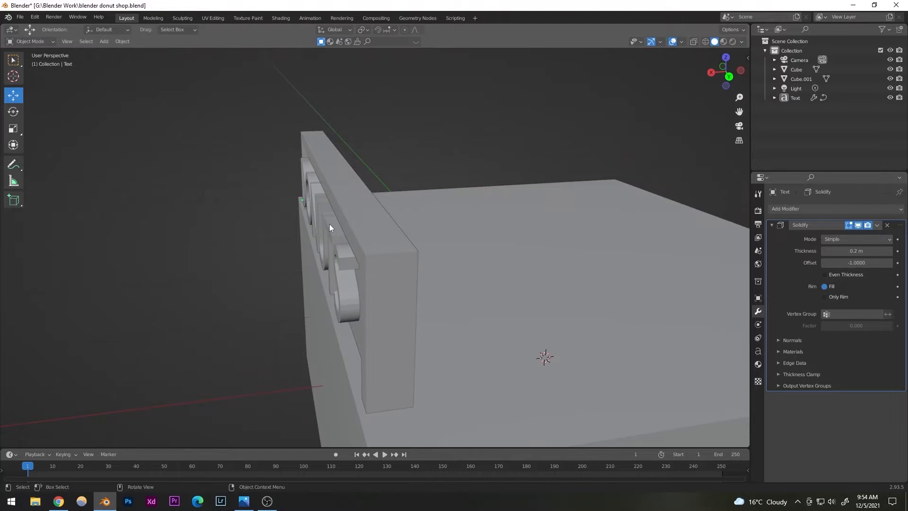
Nudge the DONUTS text slightly outward along X from the sign panel and clear the selection.
middle_click_drag(330, 223, 373, 211)
scroll(373, 211, "down", 6)
mouse_move(368, 252)
middle_mouse_down()
mouse_move(352, 297)
mouse_move(336, 297)
mouse_move(384, 257)
middle_mouse_up()
scroll(359, 285, "up", 5)
scroll(347, 292, "up", 2)
left_click(385, 256)
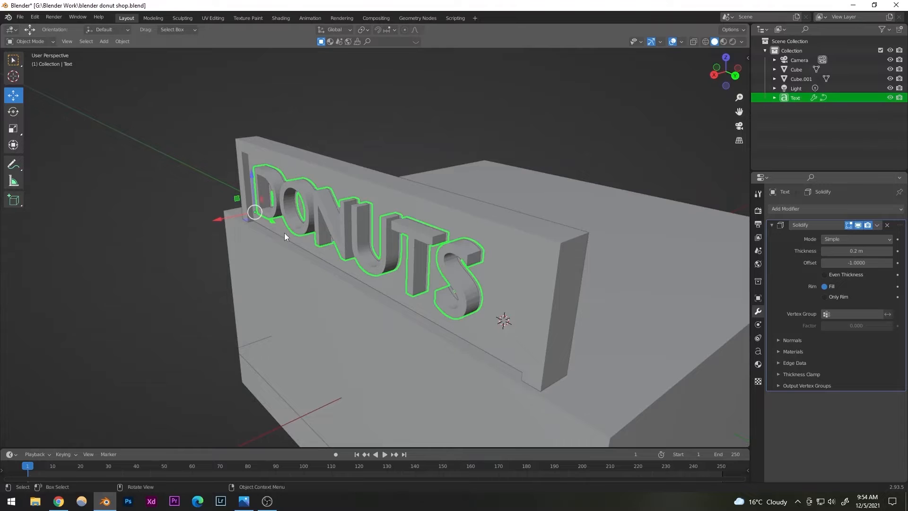
left_click_drag(233, 216, 229, 217)
key("alt+a")
Examine from several angles how the DONUTS lettering sits on the sign panel above the building.
scroll(368, 316, "down", 5)
middle_click_drag(347, 266, 459, 337)
scroll(425, 305, "up", 5)
scroll(436, 316, "down", 4)
middle_click_drag(415, 303, 297, 255)
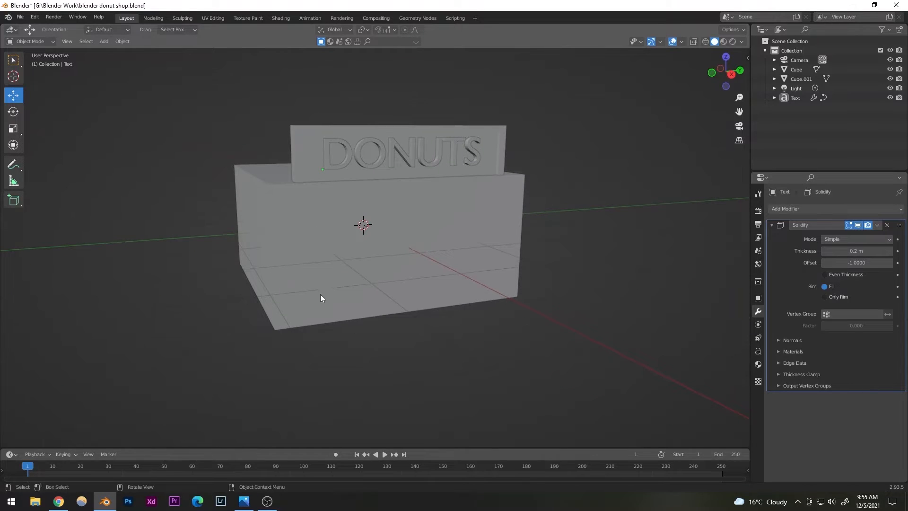
scroll(321, 298, "up", 2)
middle_click_drag(281, 311, 268, 315)
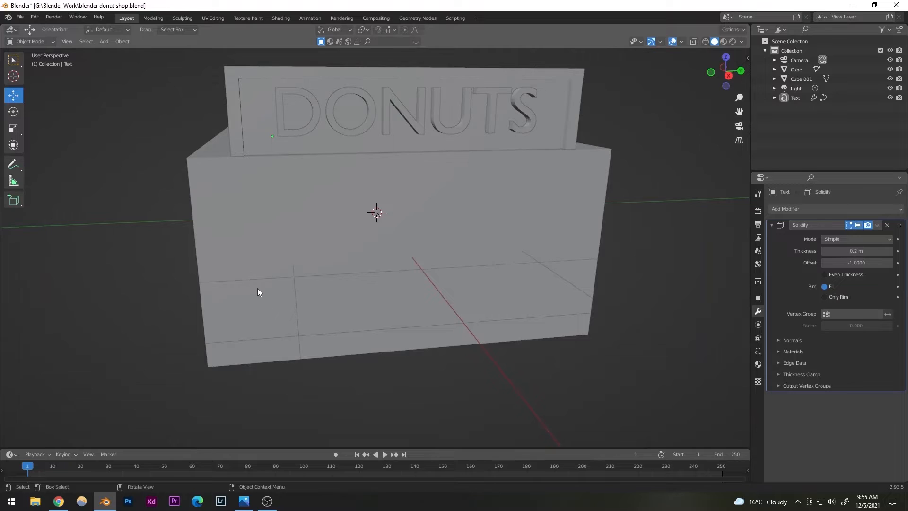
mouse_move(332, 229)
middle_mouse_down()
mouse_move(314, 235)
mouse_move(328, 232)
middle_mouse_up()
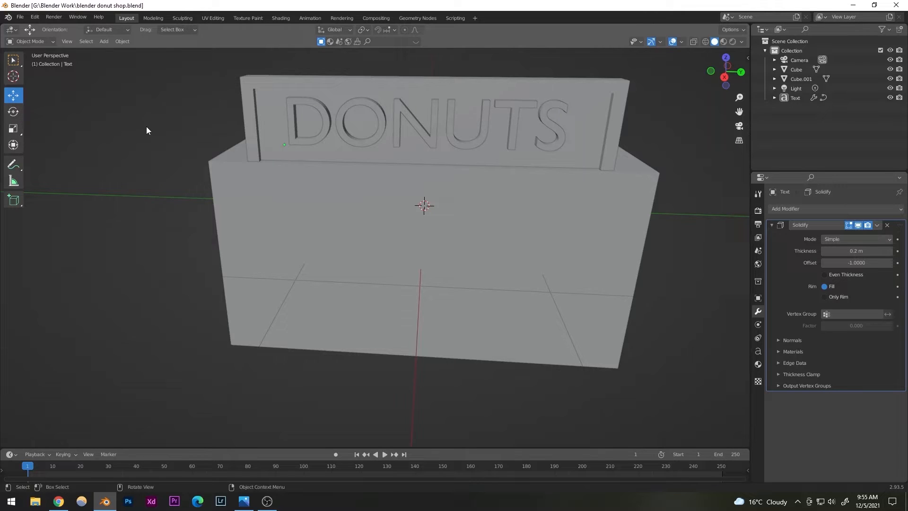
Add a cube mesh and move it to the building's front-left corner.
left_click(103, 41)
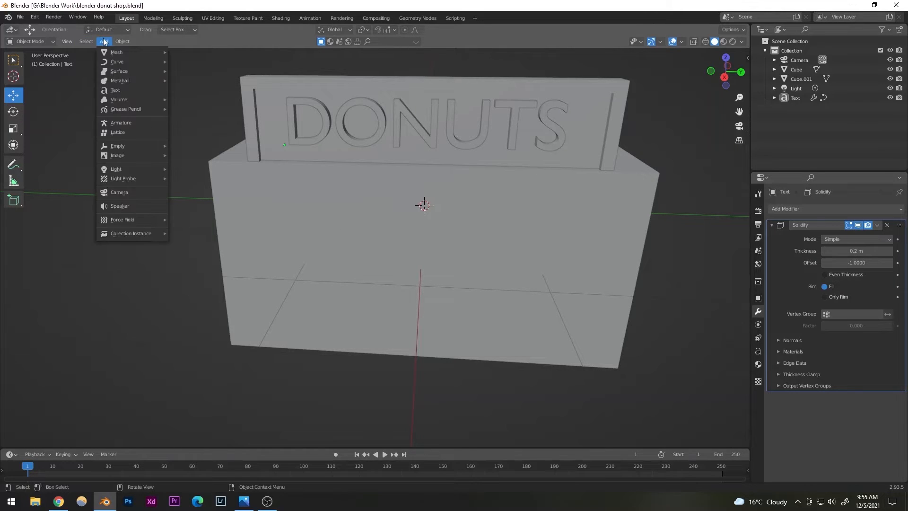
mouse_move(108, 50)
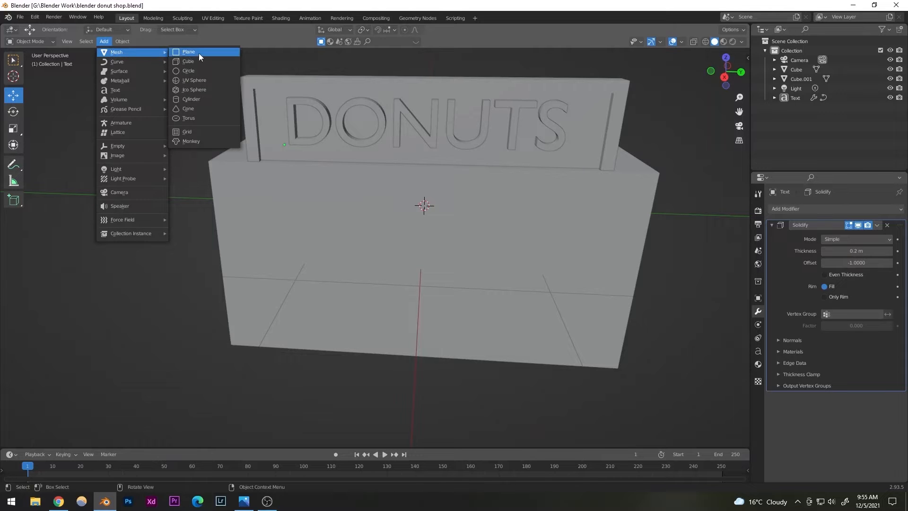
left_click(189, 61)
scroll(332, 230, "down", 3)
middle_click_drag(332, 231, 382, 231)
mouse_move(383, 232)
left_mouse_down()
mouse_move(445, 241)
mouse_move(384, 236)
left_mouse_up()
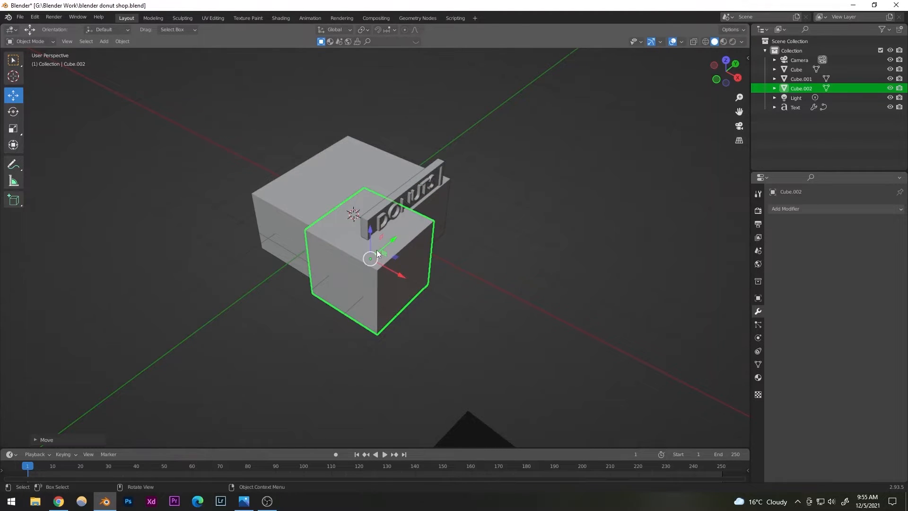
Scale the new cube down uniformly, then flatten it along X into a thin slab for the door.
key("s")
left_click(374, 256)
middle_click_drag(373, 255, 428, 266)
scroll(345, 257, "up", 6)
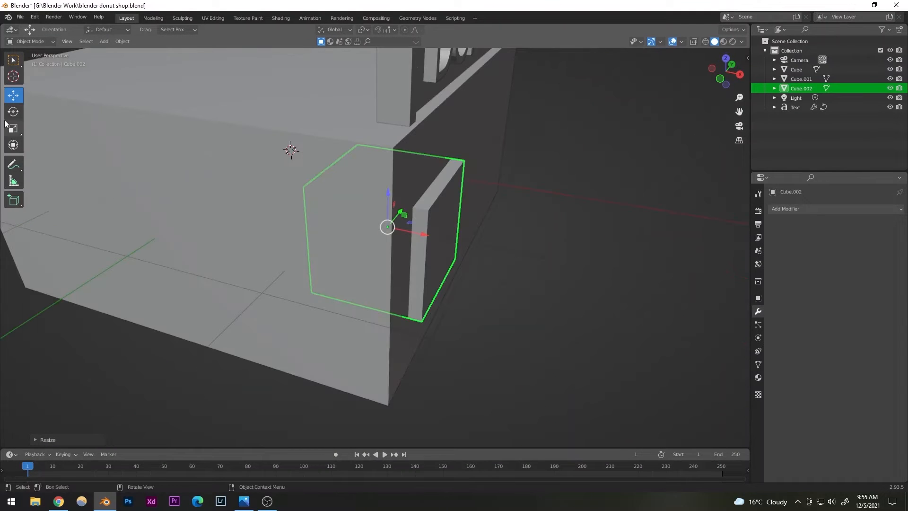
left_click(14, 112)
left_click(13, 128)
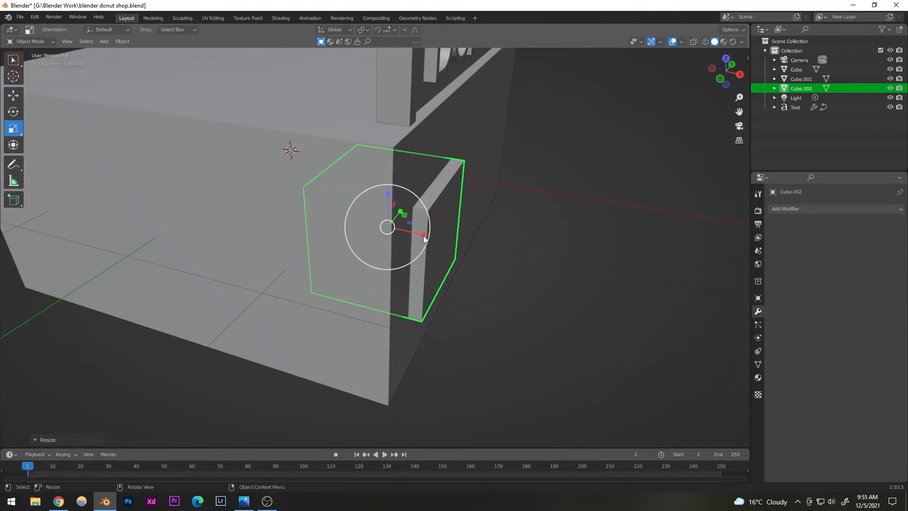
mouse_move(424, 236)
left_mouse_down()
mouse_move(396, 227)
mouse_move(417, 234)
left_mouse_up()
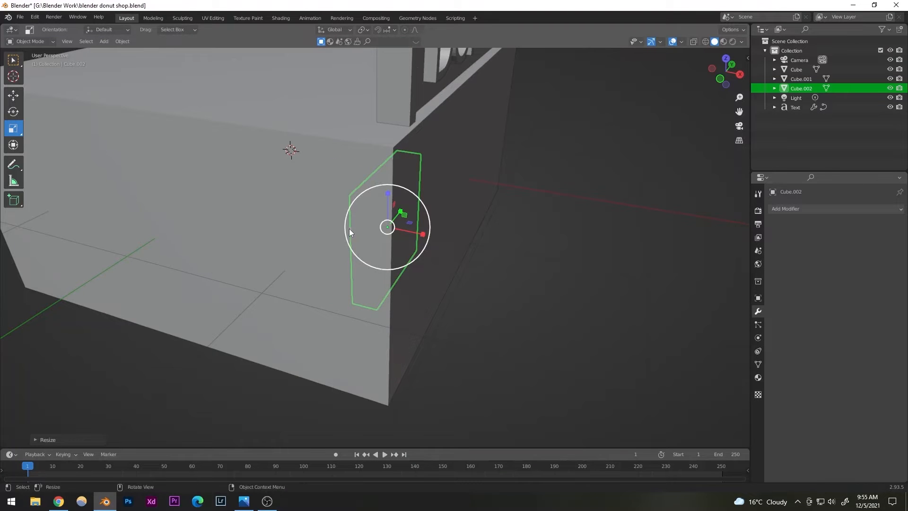
Move the thin slab outward along X until it protrudes slightly from the building's front wall, and deselect it.
left_click(8, 95)
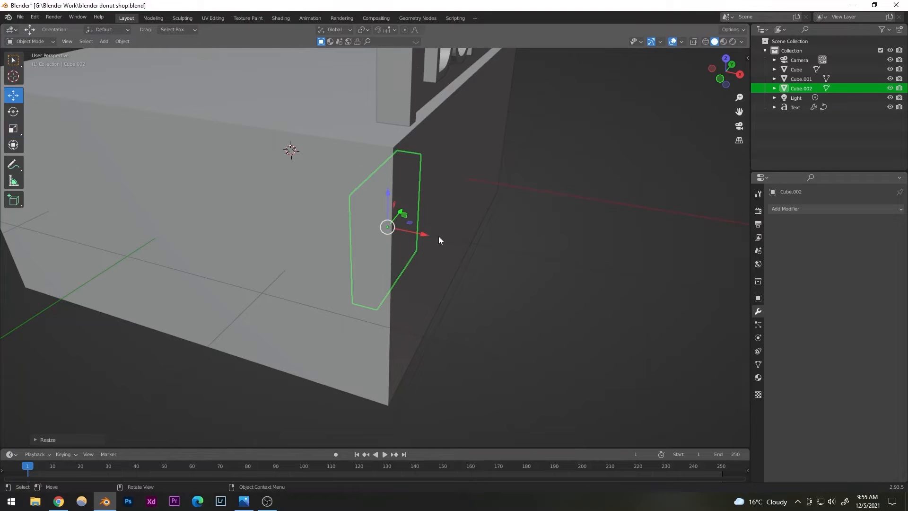
key("g")
key("x")
left_click_drag(462, 245, 464, 245)
middle_click_drag(464, 245, 345, 241)
left_click(318, 396)
scroll(344, 318, "down", 3)
middle_click_drag(326, 315, 377, 318)
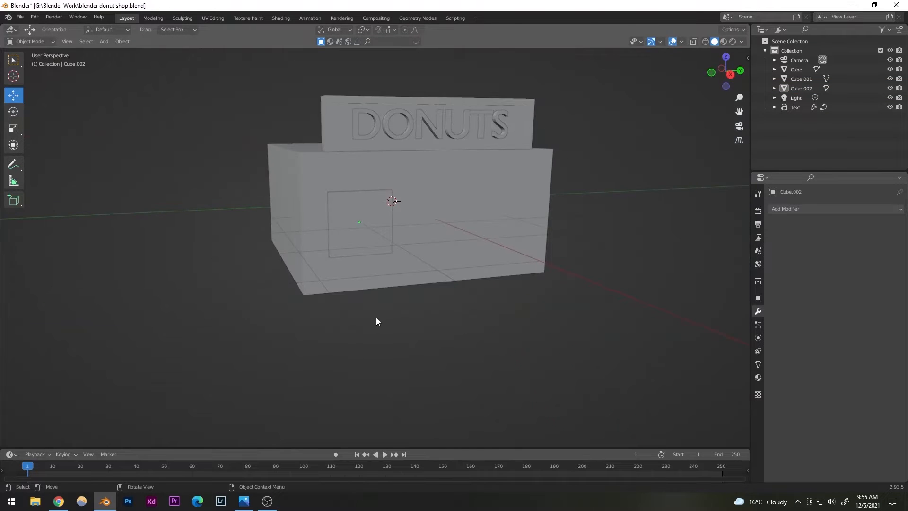
Lower the slab along Z in right orthographic view until its bottom edge meets the building's base, and deselect it.
left_click(355, 232)
left_click_drag(363, 189, 355, 232)
scroll(335, 334, "up", 5)
middle_click_drag(335, 334, 393, 282, "alt")
scroll(278, 329, "up", 6)
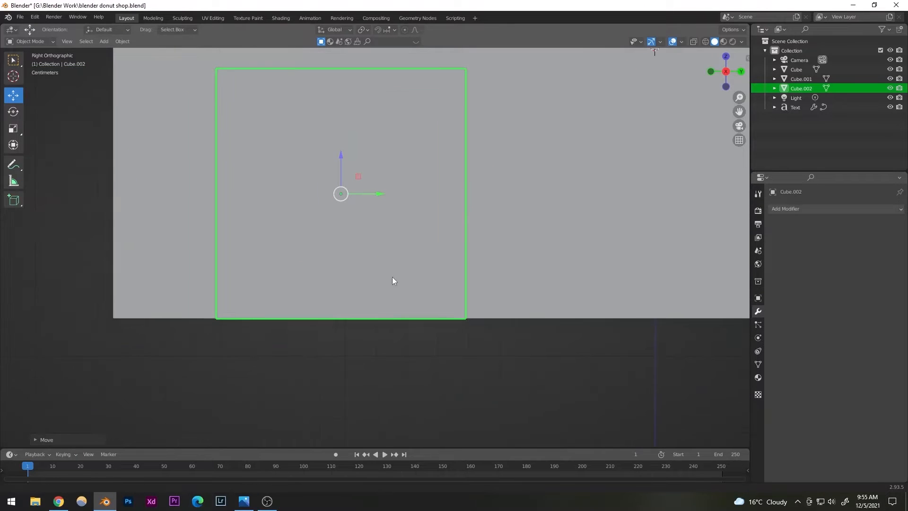
key("g")
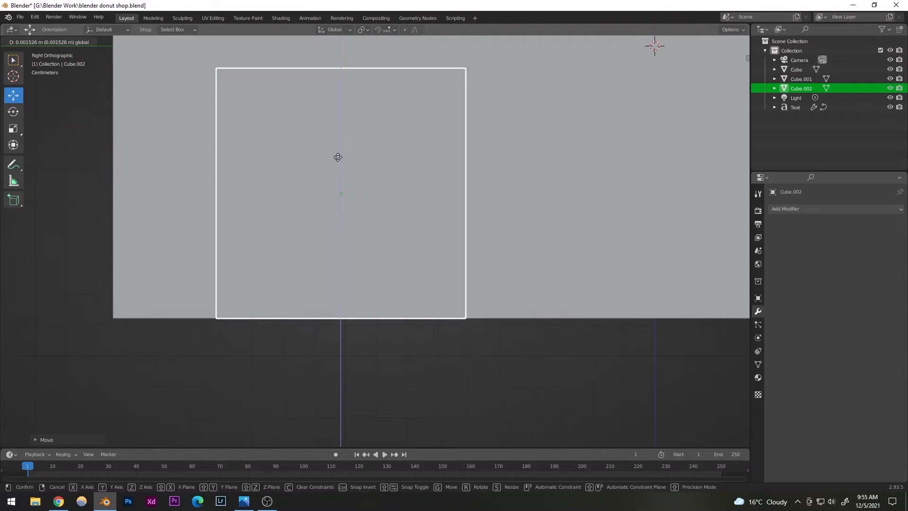
left_click(339, 156)
scroll(308, 390, "down", 7)
left_click(302, 359)
scroll(331, 307, "up", 4)
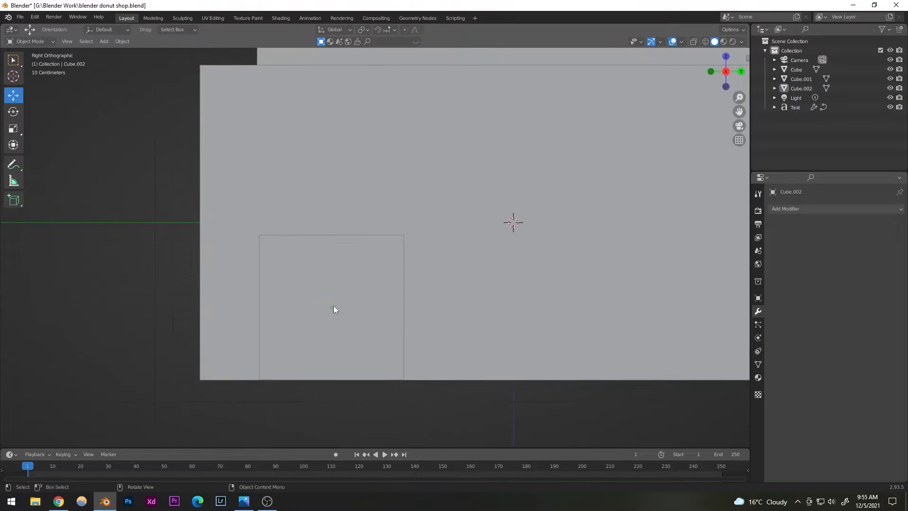
Scale the slab taller along Z and narrower along Y to give it door proportions.
left_click(336, 284)
left_click(13, 127)
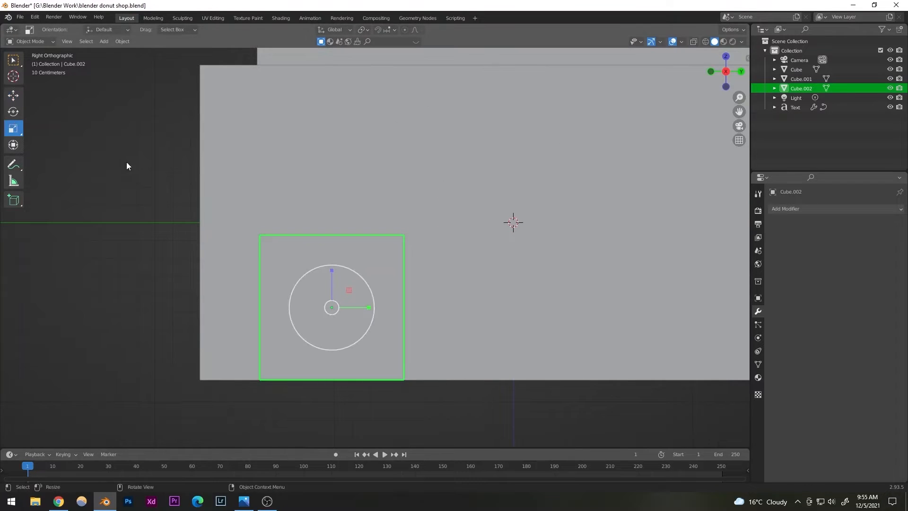
left_click_drag(333, 271, 378, 266)
scroll(330, 245, "down", 5)
mouse_move(358, 231)
left_mouse_down()
mouse_move(357, 211)
mouse_move(356, 220)
left_mouse_up()
left_click(222, 230)
Raise the door slab onto the building's base line, shift it along Y towards the left corner, and deselect it.
key("shift+space")
key("g")
left_click(357, 235)
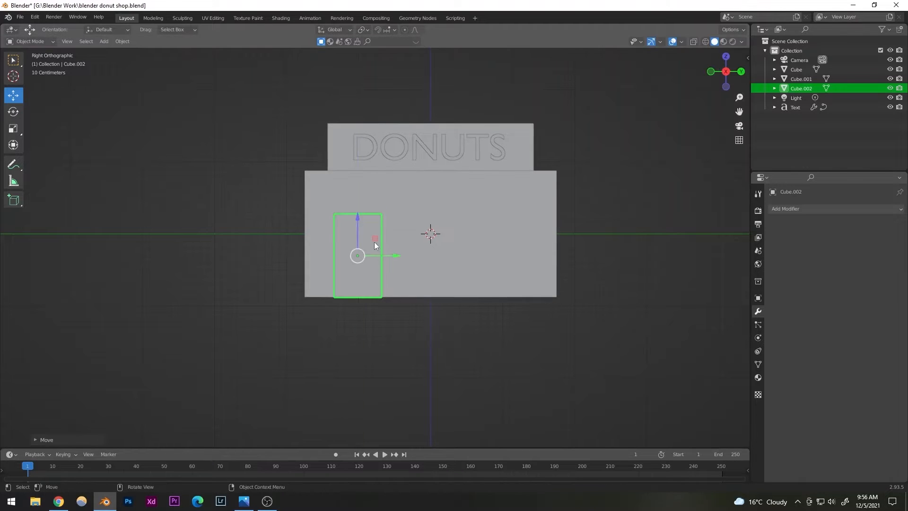
left_click_drag(383, 255, 368, 256)
left_click(257, 217)
Fine-tune the door slab's height along Z in right orthographic view so its bottom edge lines up with the building's base.
scroll(257, 216, "up", 4)
middle_click_drag(257, 217, 281, 306)
scroll(367, 307, "down", 5)
key("KP_3")
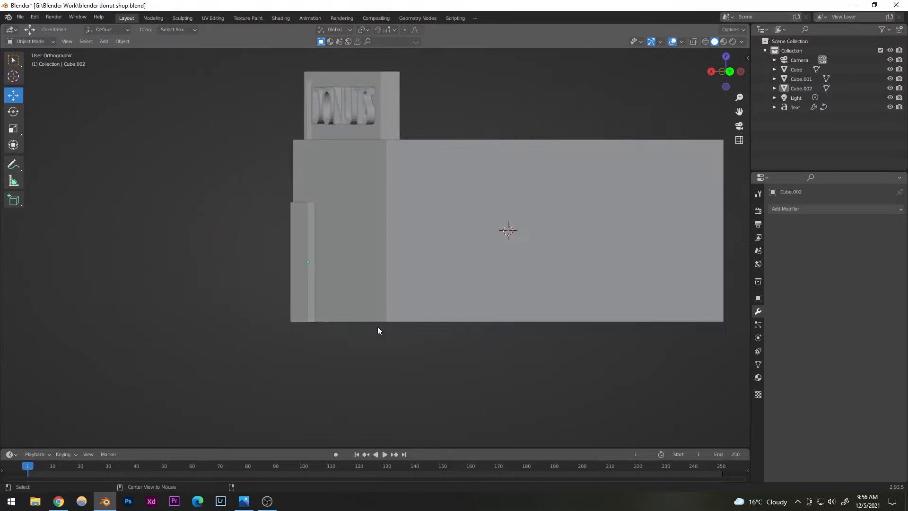
scroll(286, 379, "up", 4)
middle_click_drag(286, 379, 440, 272, "shift")
left_click(321, 361)
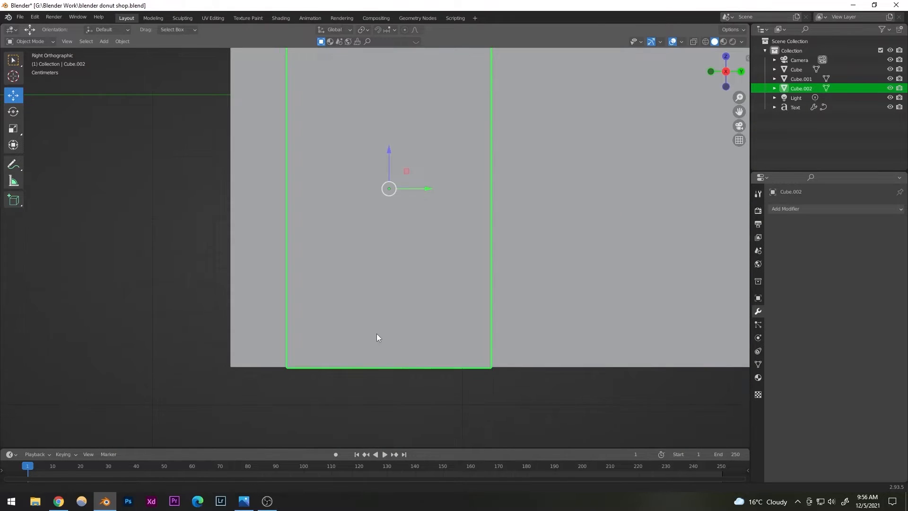
scroll(376, 336, "up", 3)
scroll(367, 289, "down", 1)
scroll(371, 282, "down", 3)
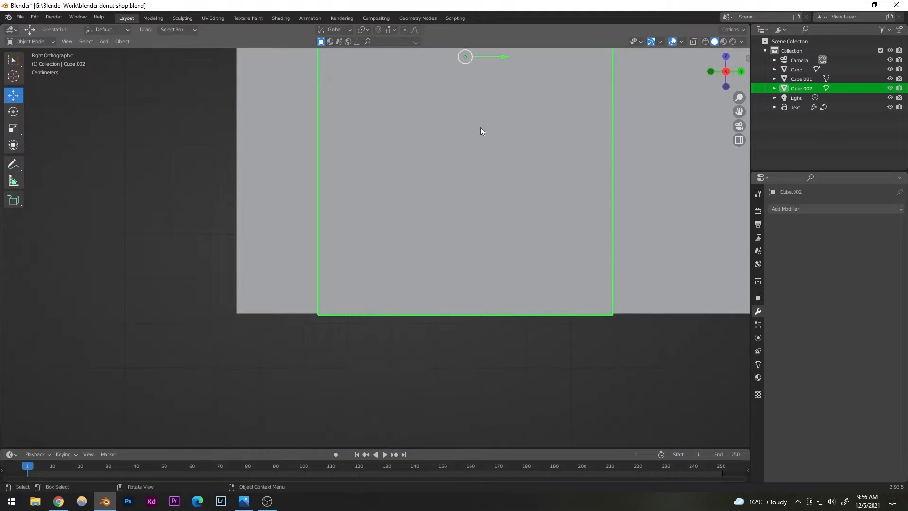
middle_click_drag(444, 132, 419, 178, "shift")
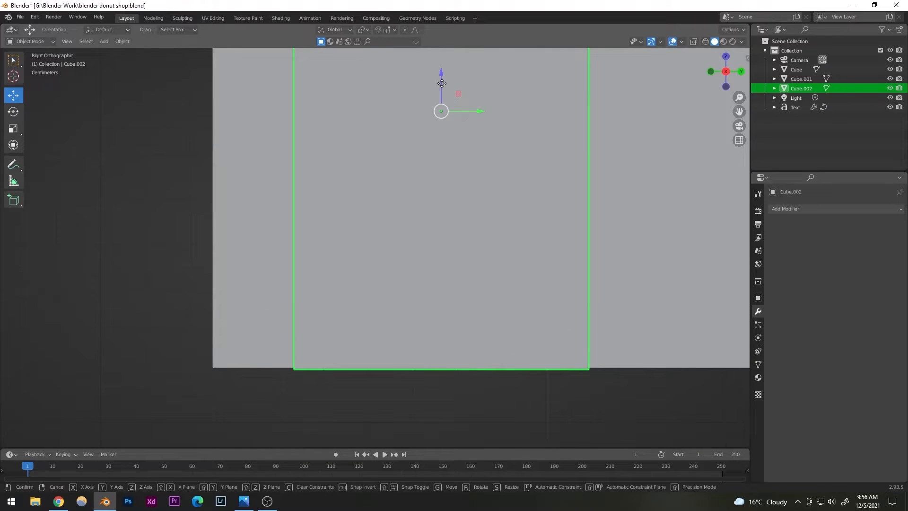
left_click_drag(441, 81, 441, 81)
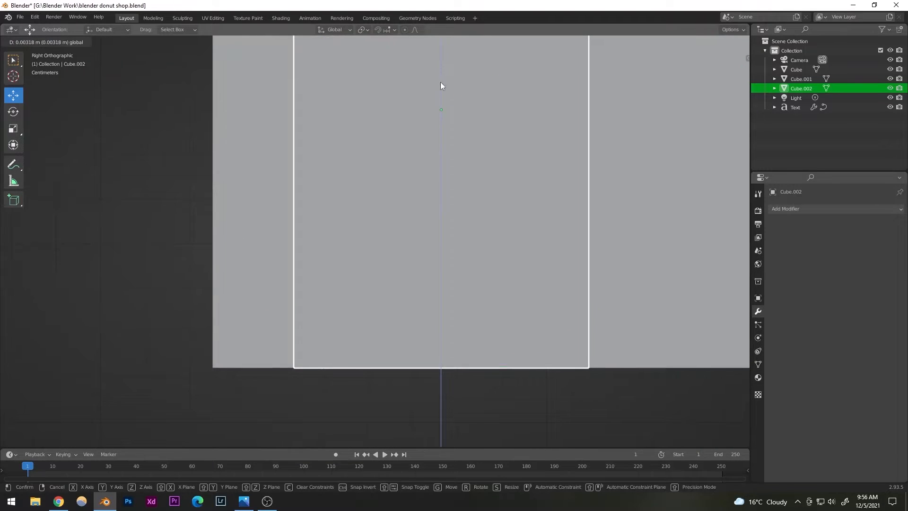
Examine how the door slab sits against the building's front wall and base from several angles.
middle_click_drag(237, 279, 376, 318)
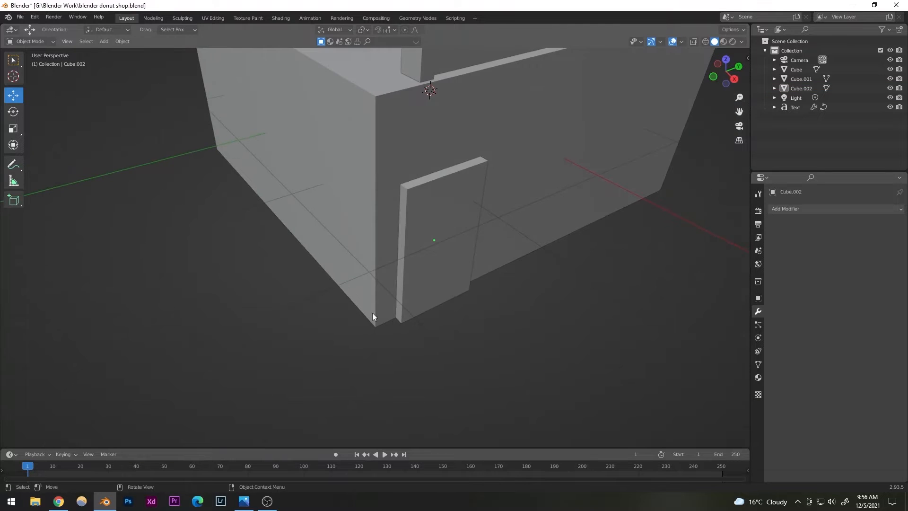
scroll(296, 301, "up", 5)
scroll(286, 295, "up", 2)
scroll(289, 284, "down", 5)
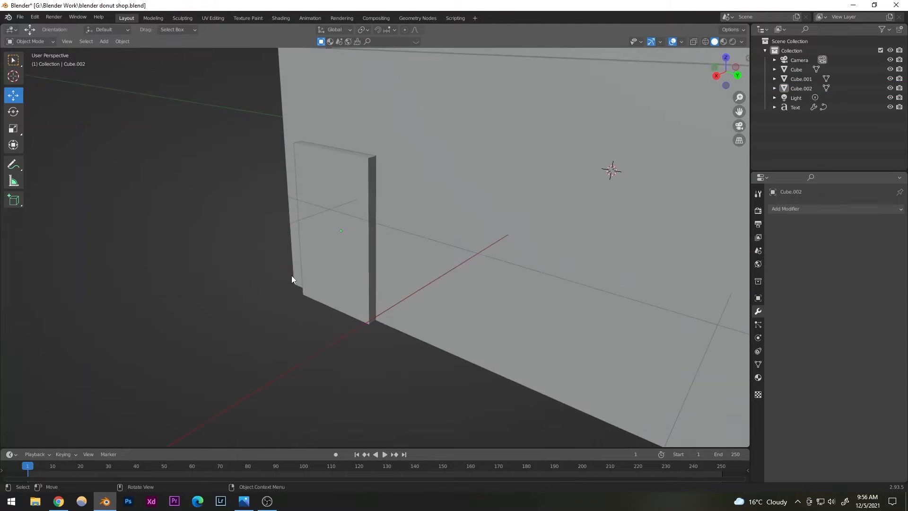
left_click(309, 262)
right_click(169, 170)
left_click(125, 129)
middle_click_drag(323, 277, 403, 286)
scroll(403, 286, "down", 5)
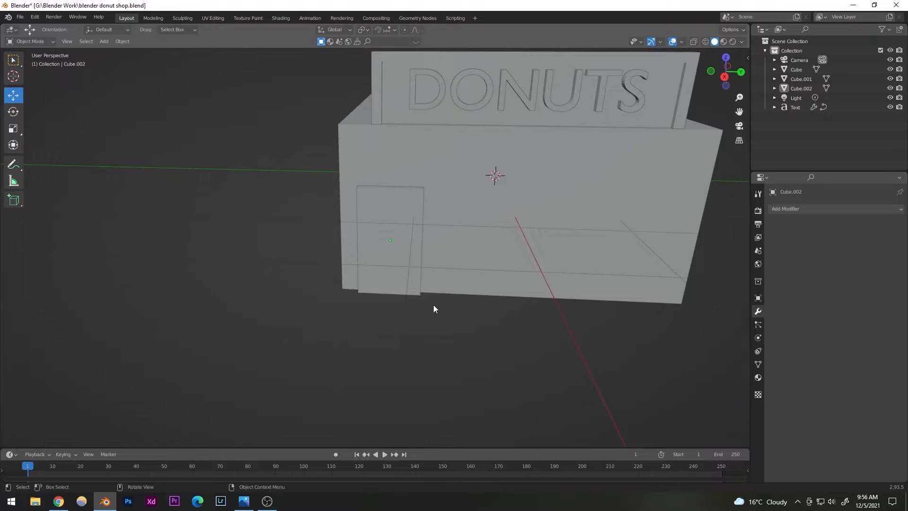
Select the door slab on the building's front wall.
left_click(359, 232)
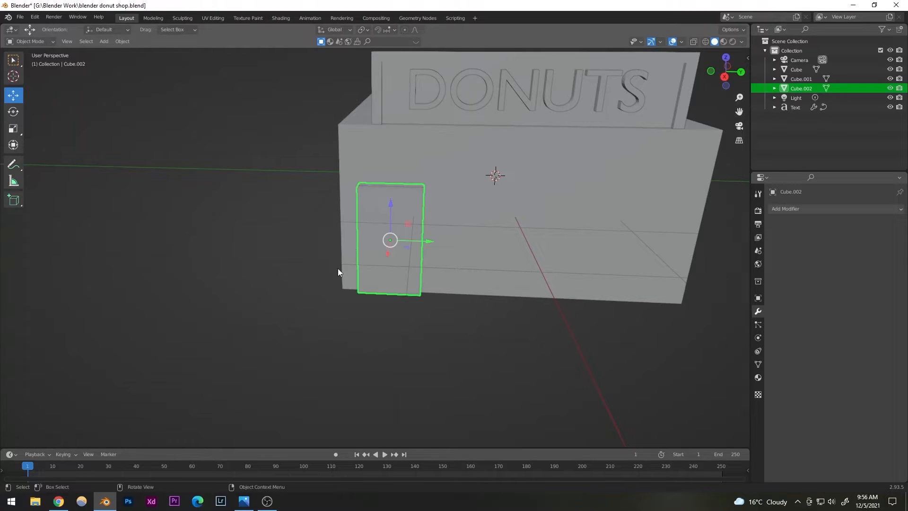
mouse_move(339, 270)
middle_mouse_down()
mouse_move(378, 290)
mouse_move(345, 284)
middle_mouse_up()
scroll(420, 288, "up", 4)
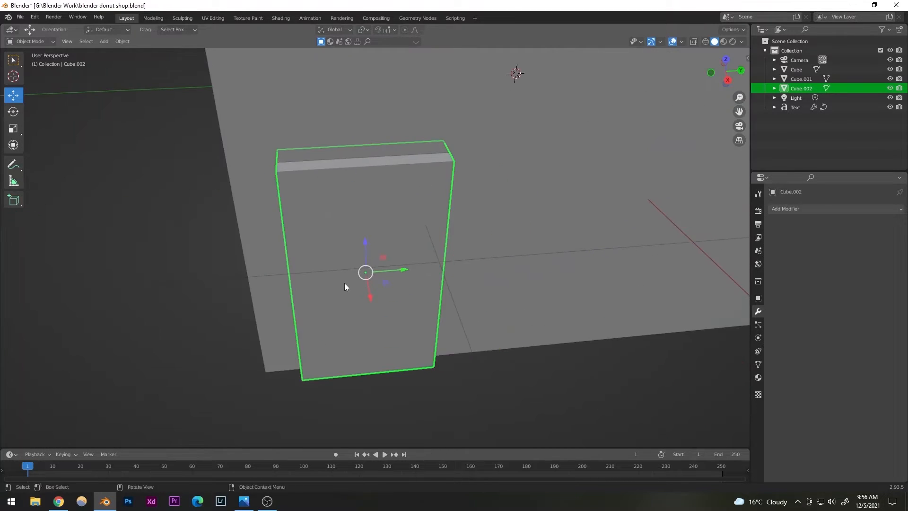
key("shift+d")
right_click(345, 284)
key("shift+d")
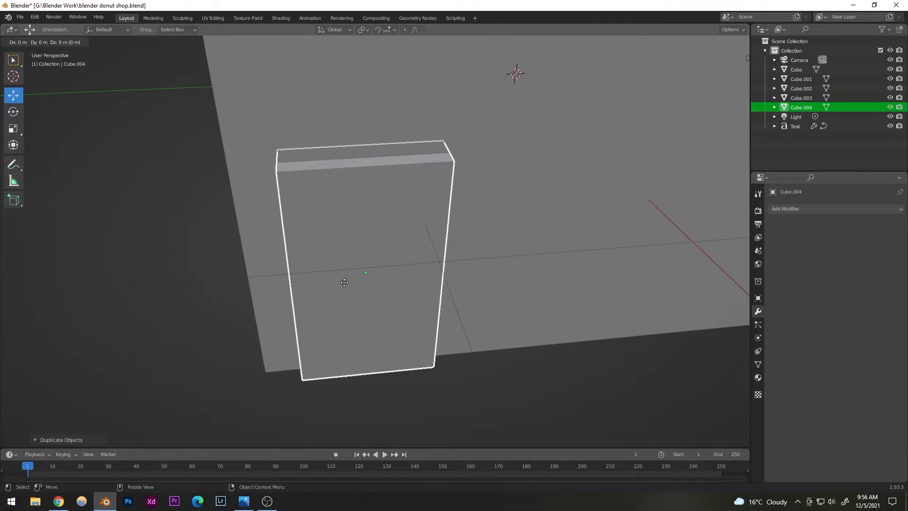
right_click(344, 285)
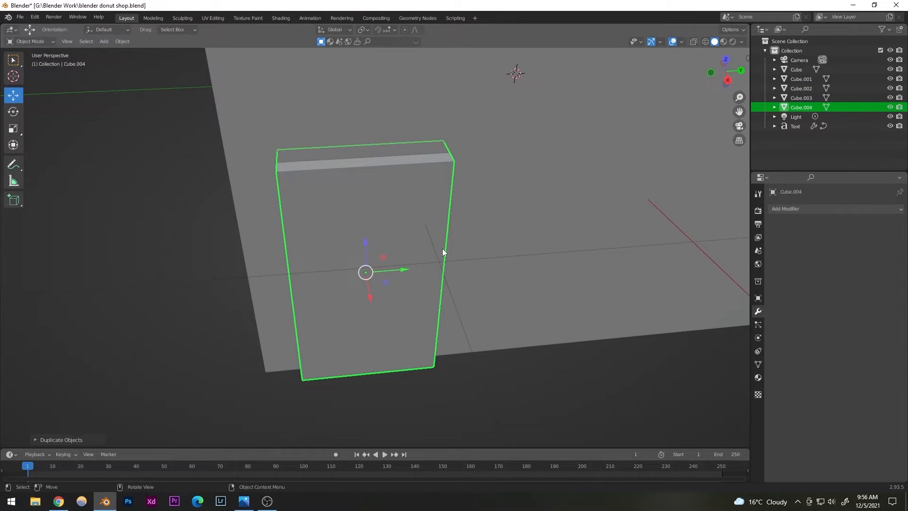
key("ctrl+z")
key("ctrl+z")
Duplicate the door slab in place and scale the copy down uniformly to form a smaller inner panel.
left_click_drag(381, 269, 367, 270)
key("shift+d")
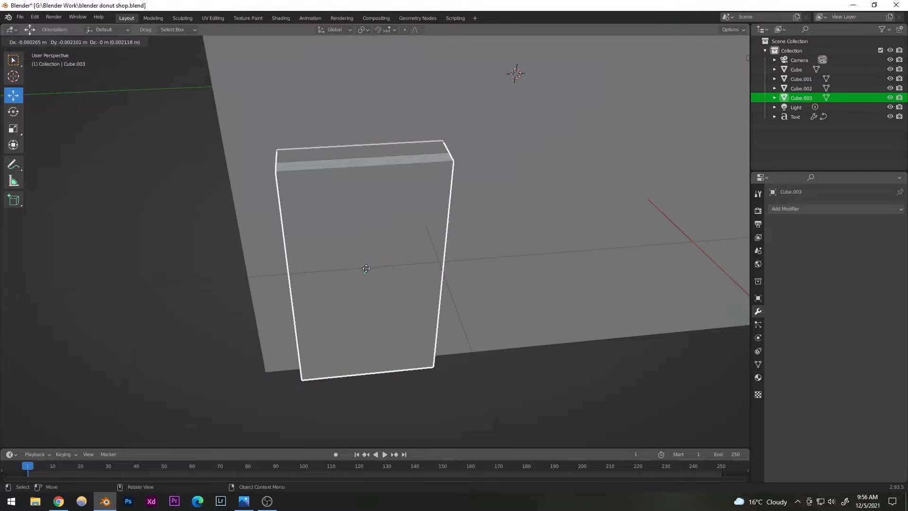
right_click(366, 269)
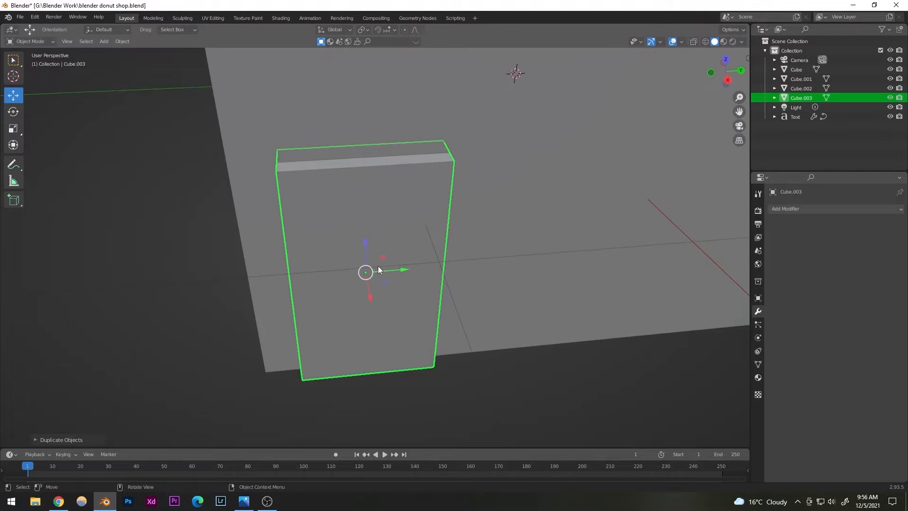
key("s")
left_click(457, 270)
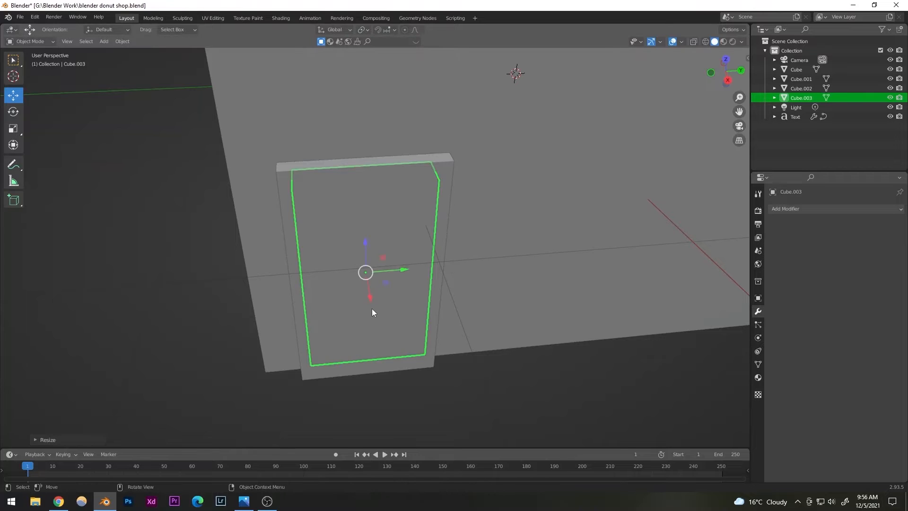
Lower the inner panel along Z to the building's base line and bring it forward along X in front of the door slab.
middle_click_drag(372, 309, 361, 282)
key("g")
key("z")
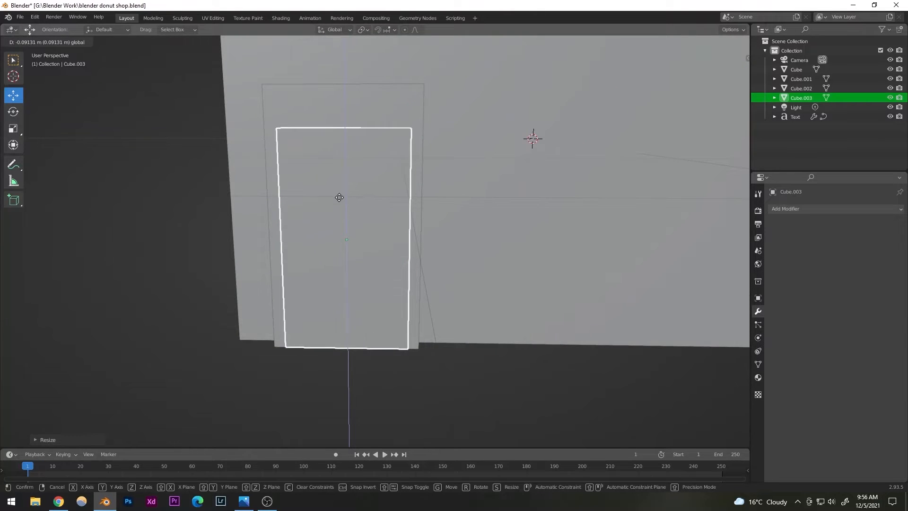
left_click(341, 227)
middle_click_drag(340, 227, 464, 306)
middle_click_drag(170, 278, 353, 233)
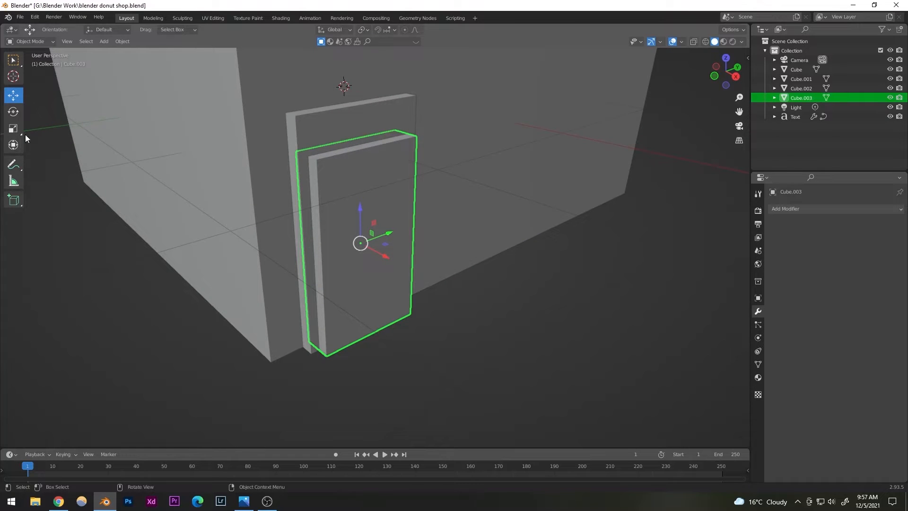
Scale the inner panel slightly taller along Z.
left_click(13, 129)
left_click_drag(361, 208, 362, 198)
left_click(12, 96)
Shift the inner panel down along Z in right orthographic view so its bottom edge passes just below the building's base.
middle_click_drag(346, 213, 245, 230, "alt")
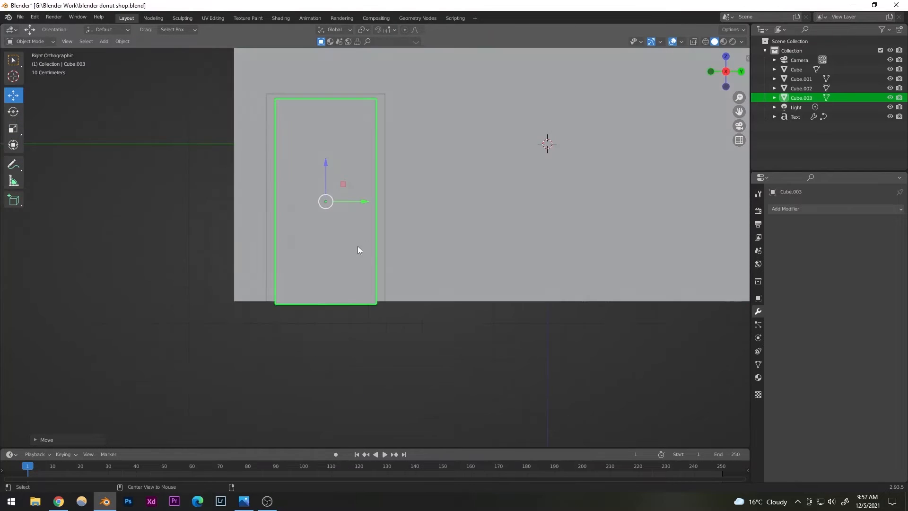
scroll(317, 230, "up", 2)
middle_click_drag(316, 232, 373, 270, "shift")
key("g")
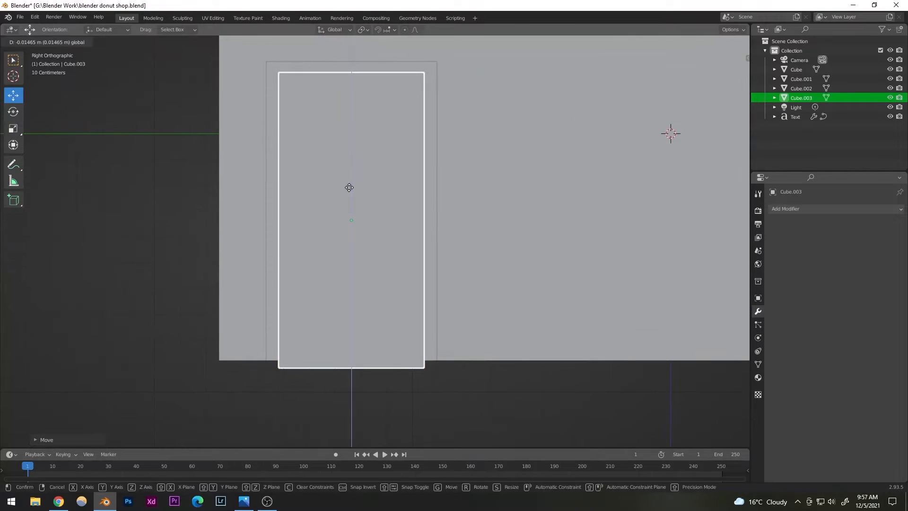
left_click(349, 188)
Nudge the inner panel along X so it sticks out from the door slab's front face, and deselect it.
middle_click_drag(349, 189, 457, 249)
key("g")
key("x")
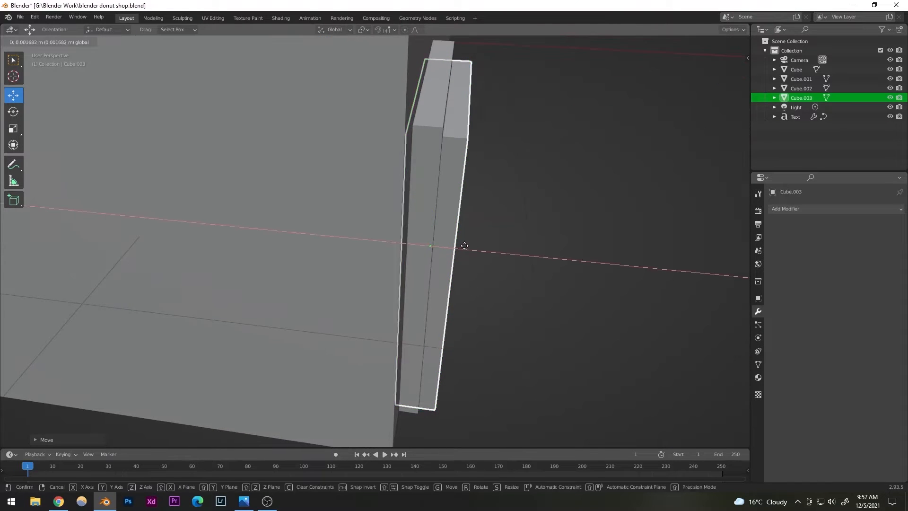
left_click(463, 245)
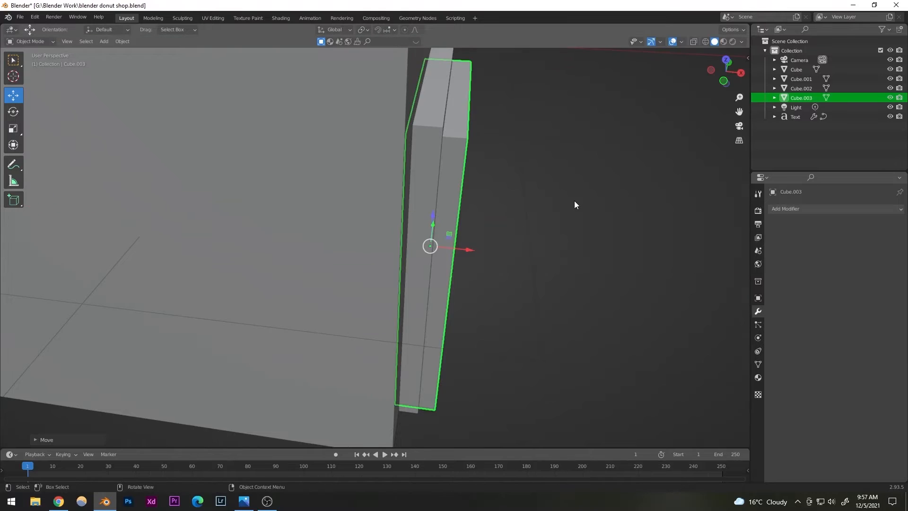
left_click(574, 201)
Save the donut shop file.
middle_click_drag(574, 201, 358, 256)
scroll(407, 228, "down", 6)
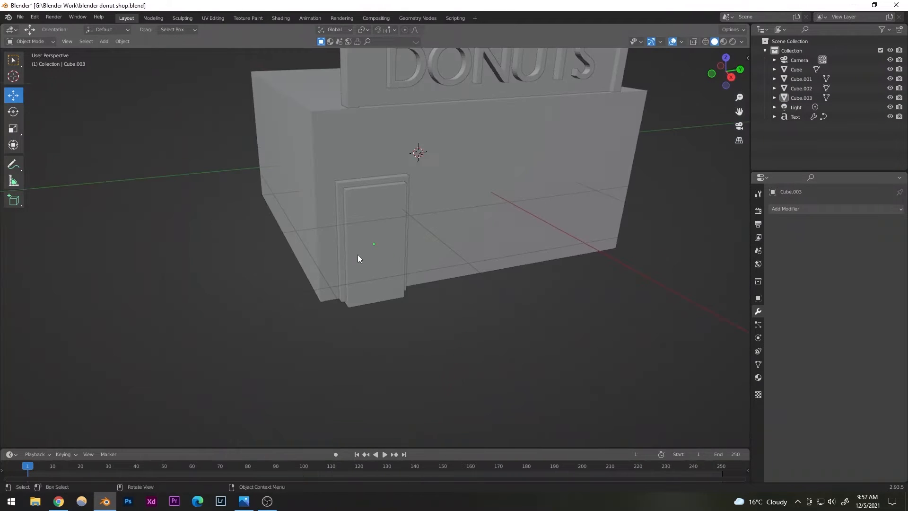
scroll(357, 256, "up", 2)
key("ctrl+s")
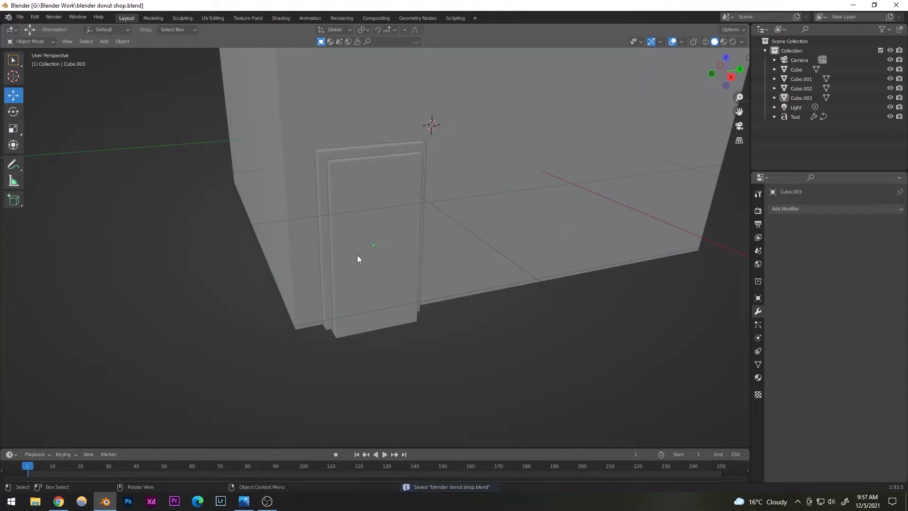
left_click(324, 234)
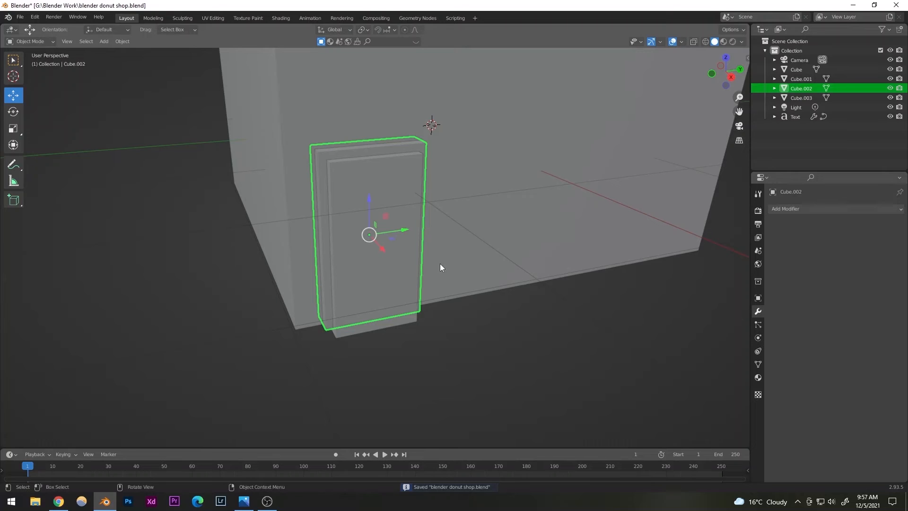
left_click(379, 301)
left_click(407, 389)
scroll(323, 308, "up", 2)
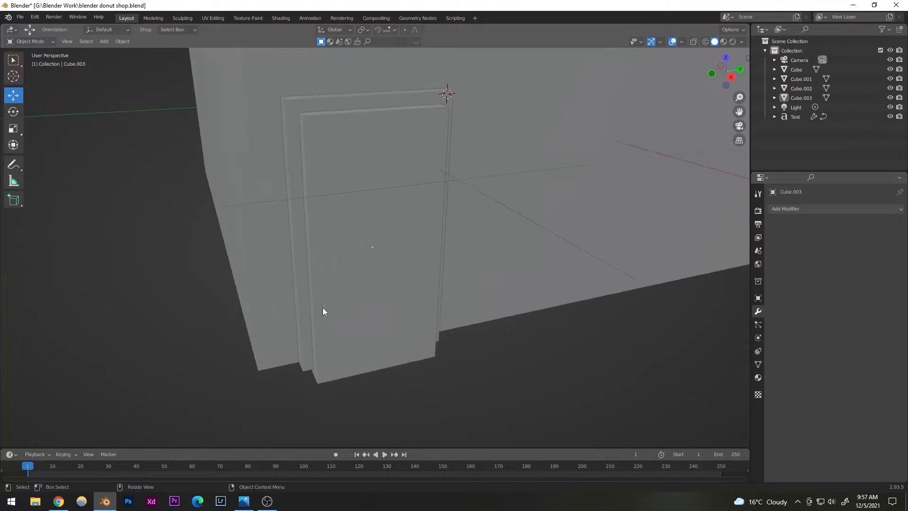
middle_click_drag(323, 308, 337, 317)
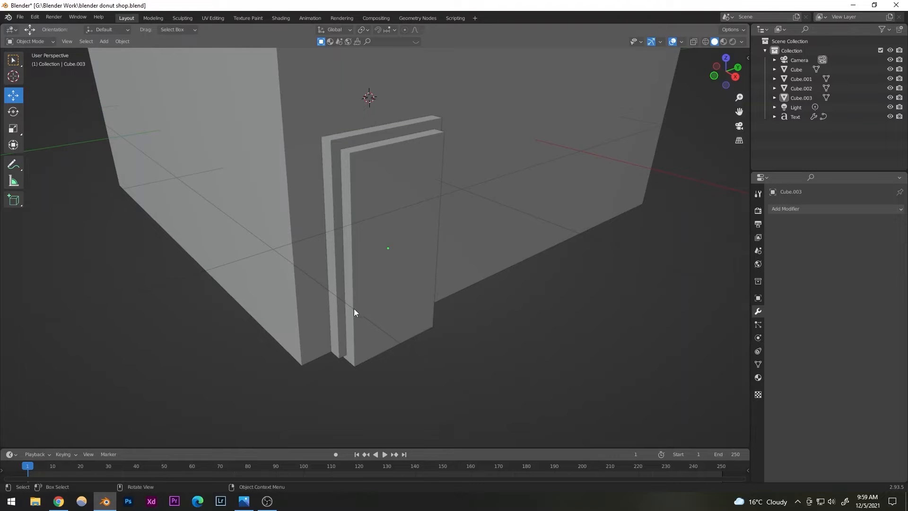
Add a Boolean modifier with the Difference operation to the outer door slab and pick the inner panel as its object.
left_click(338, 307)
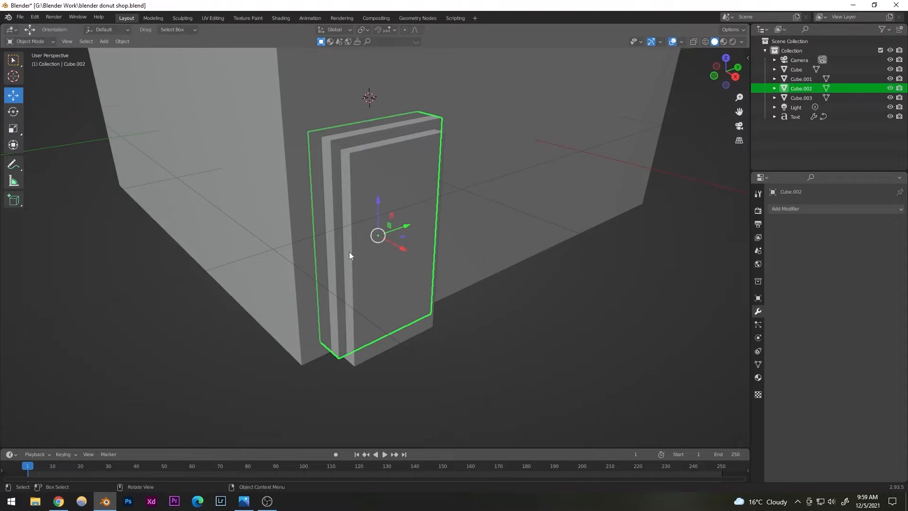
left_click(792, 209)
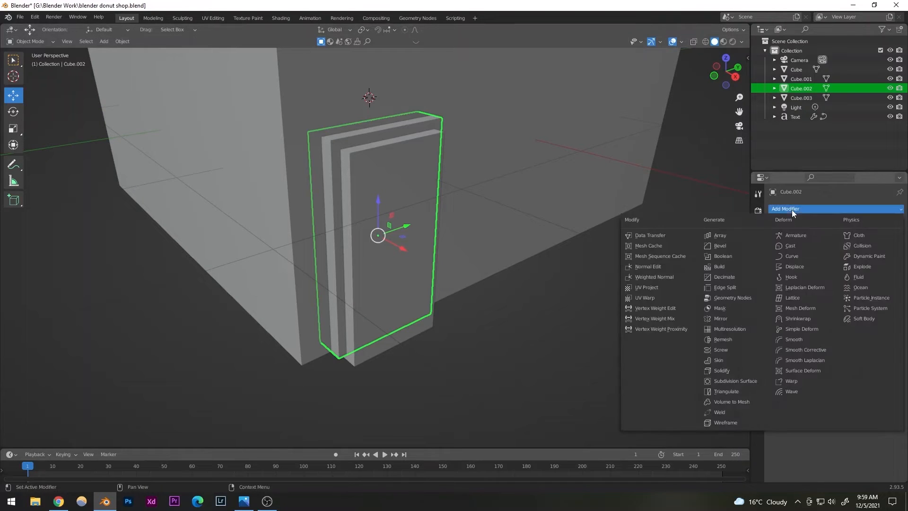
left_click(721, 256)
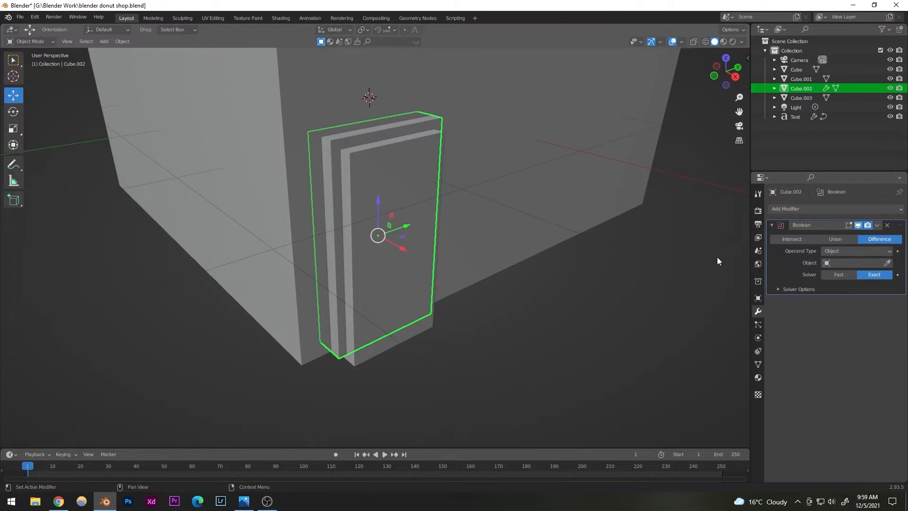
middle_click_drag(285, 310, 306, 219)
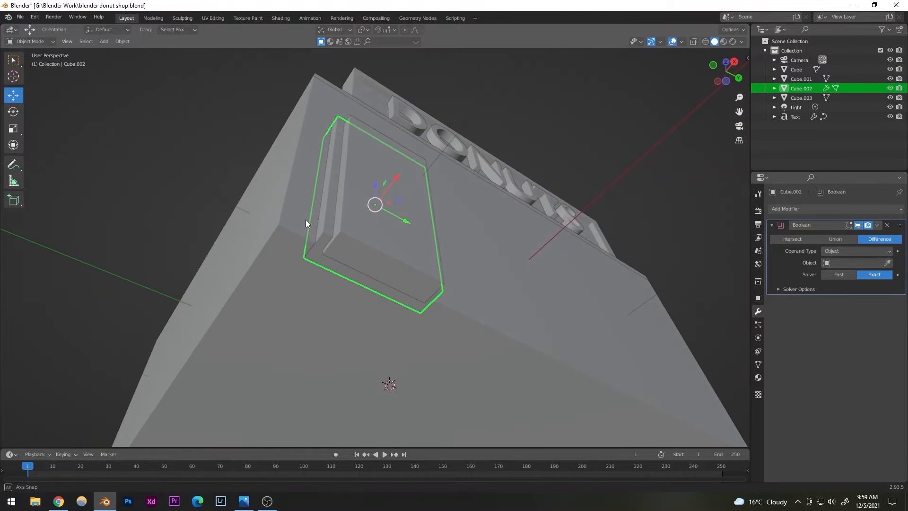
middle_click_drag(375, 202, 338, 186)
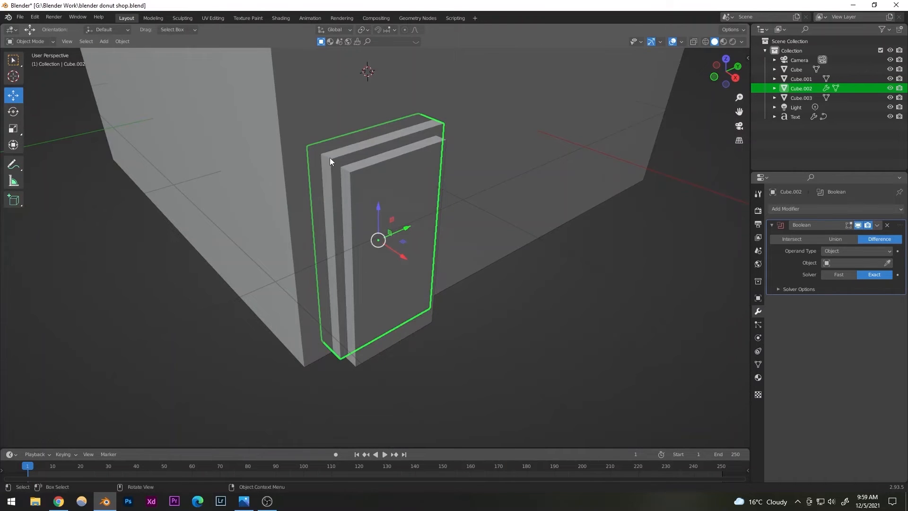
left_click(387, 202)
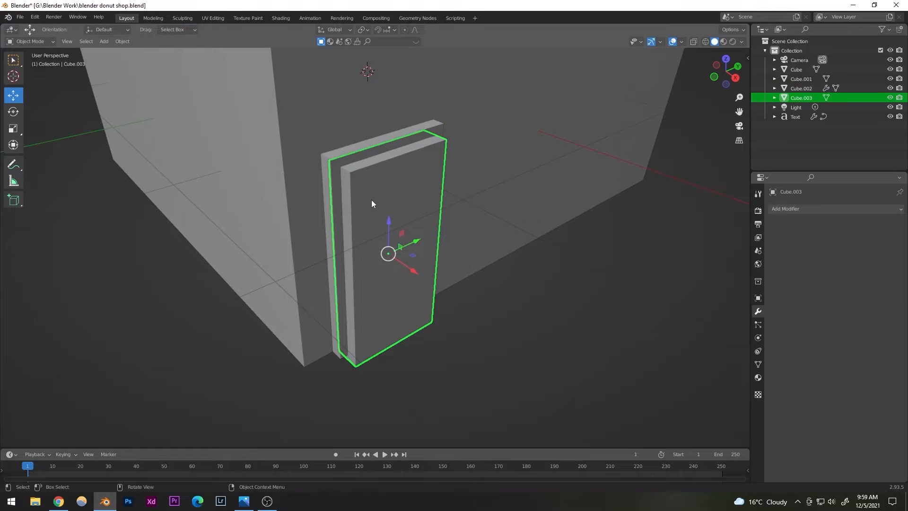
left_click(330, 263)
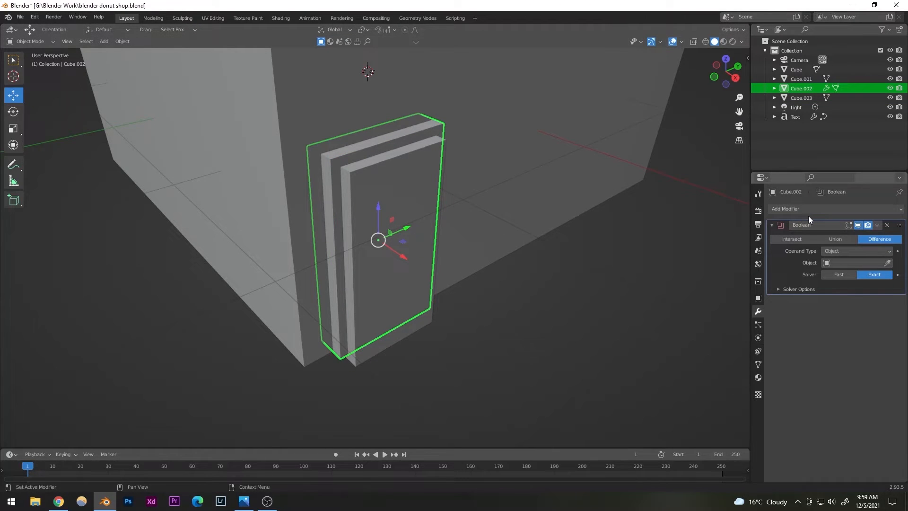
left_click(887, 263)
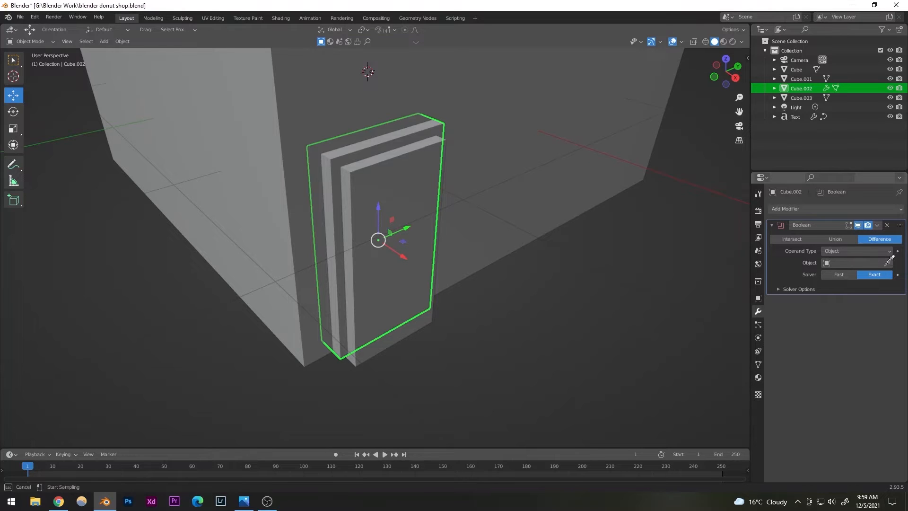
left_click(374, 274)
Set the inner cutter panel's viewport display to Wire, and deselect it.
left_click(441, 365)
middle_click_drag(442, 365, 382, 283)
left_click(368, 287)
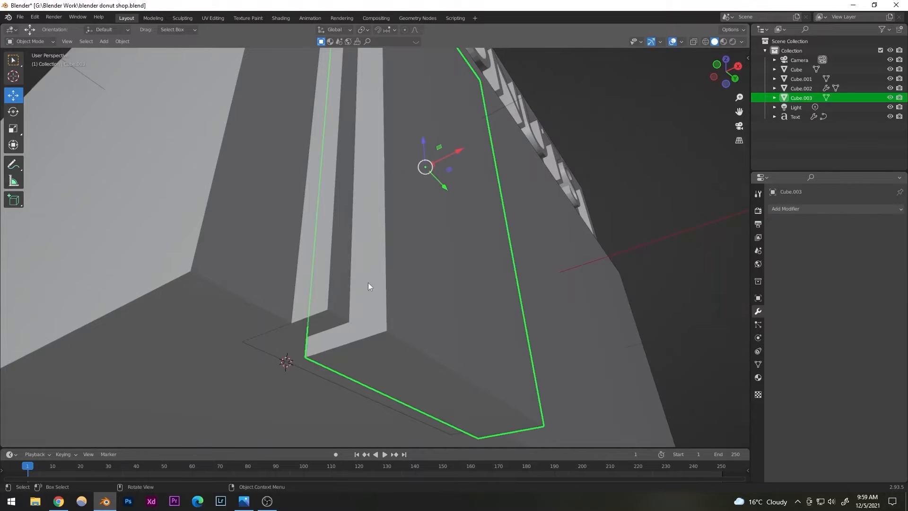
left_click(305, 309)
left_click(381, 288)
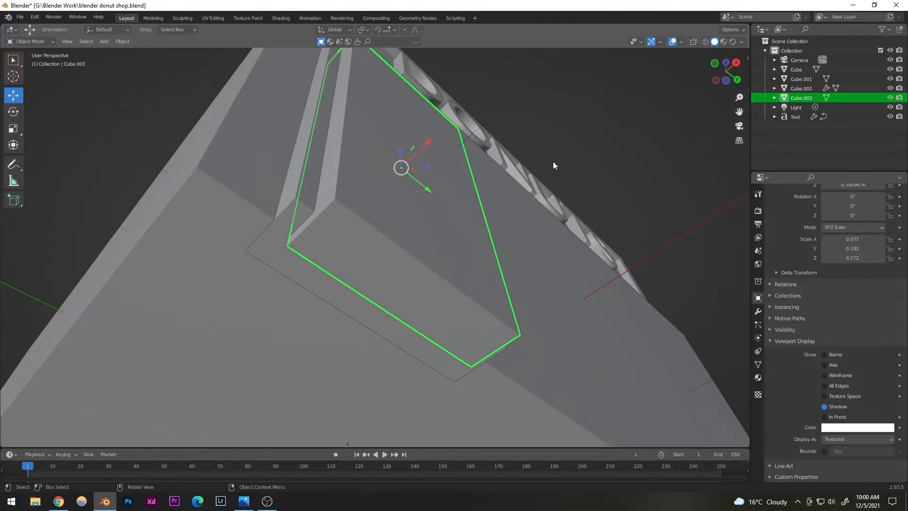
key("alt+a")
left_click(361, 192)
scroll(805, 314, "up", 1)
scroll(795, 326, "down", 1)
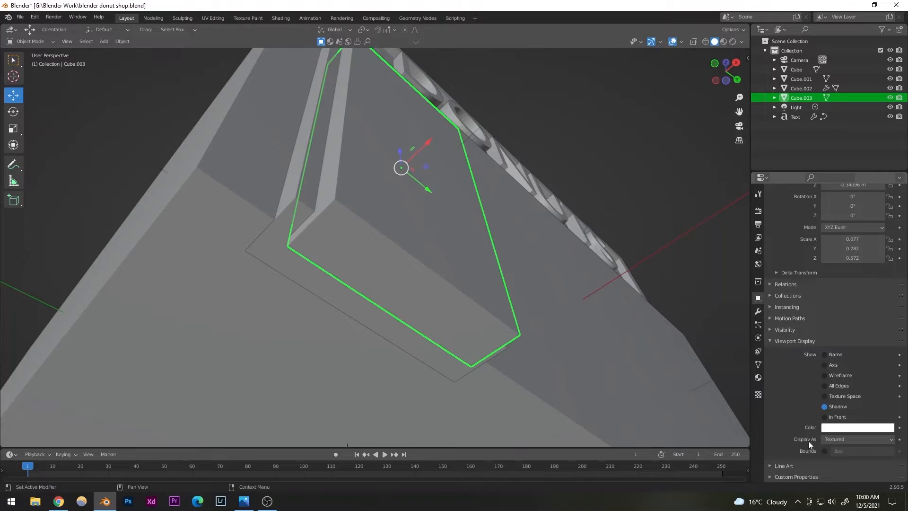
left_click(831, 441)
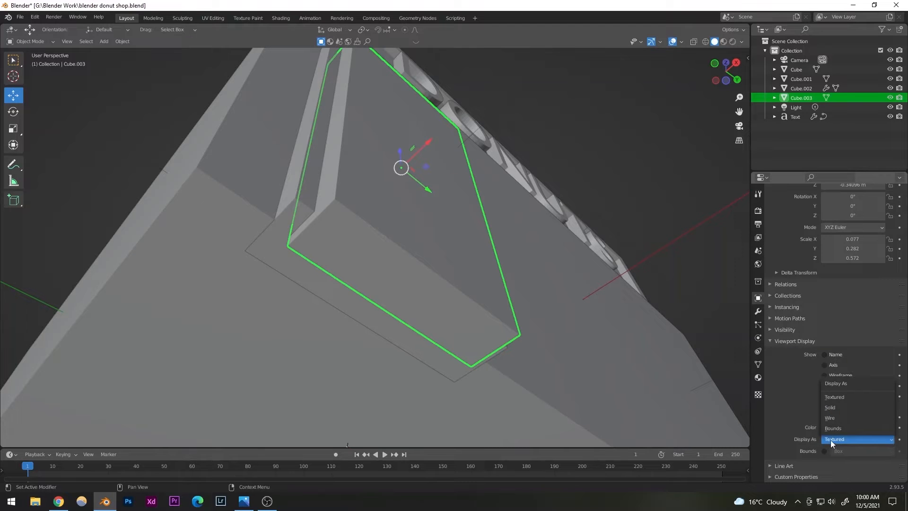
left_click(829, 419)
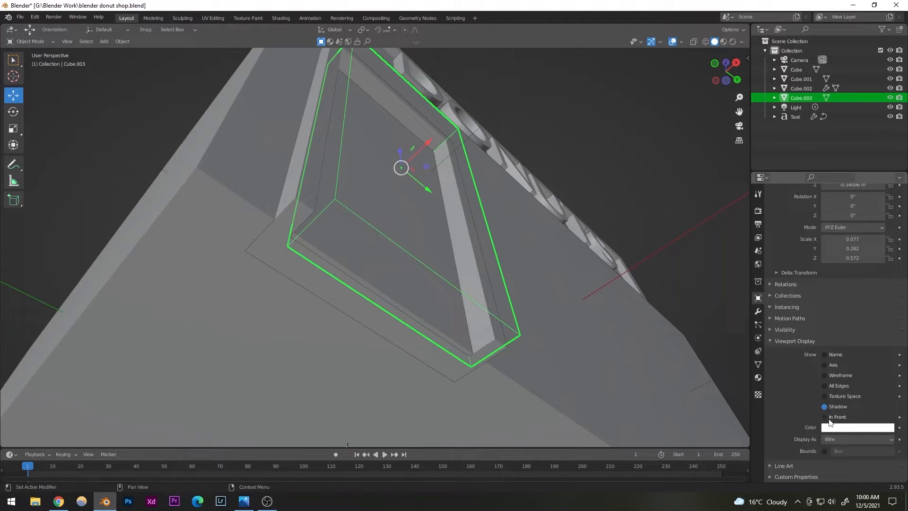
left_click(622, 165)
Examine the door frame cut out by the Boolean and the position of its wireframe cutter from several angles.
middle_click_drag(488, 293, 345, 383)
scroll(450, 367, "down", 3)
scroll(334, 353, "up", 4)
middle_click_drag(334, 353, 383, 323)
scroll(320, 325, "down", 5)
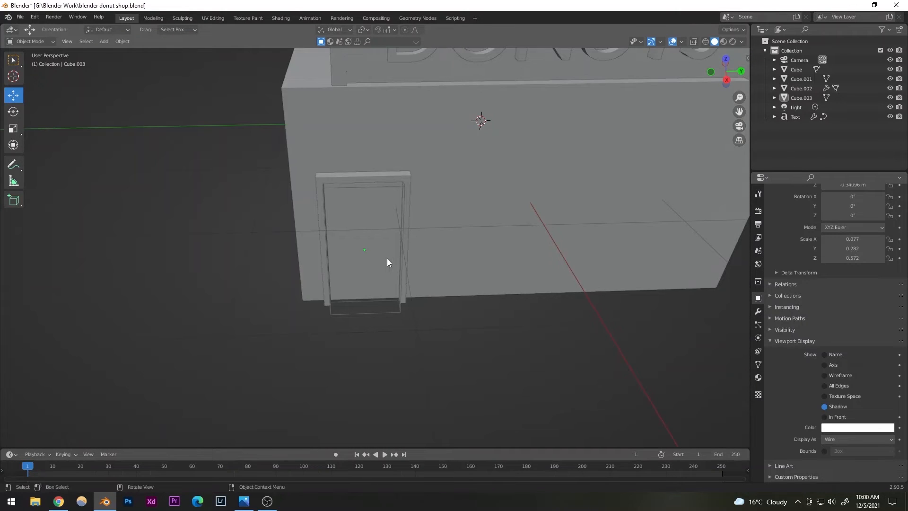
middle_click_drag(387, 258, 345, 219)
scroll(345, 219, "up", 3)
middle_click_drag(368, 251, 406, 158)
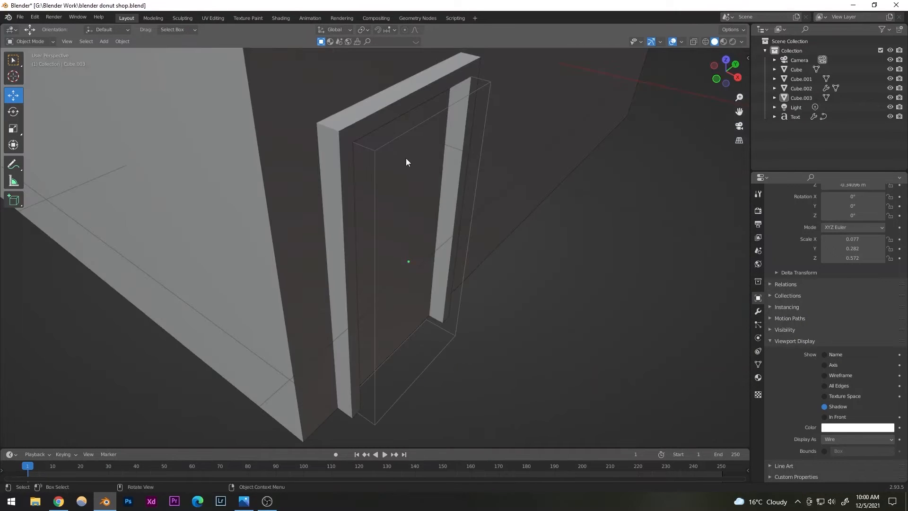
Push the wireframe cutter back along X, deeper into the door frame.
left_click(375, 156)
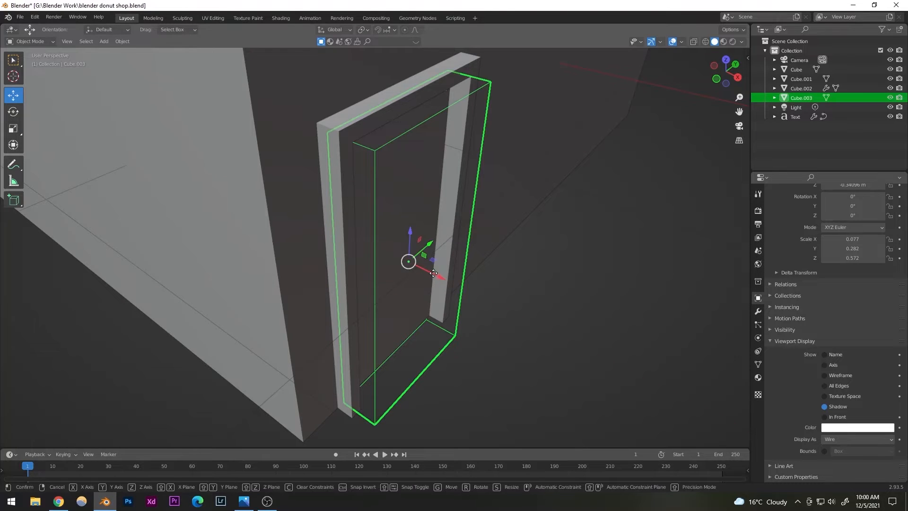
left_click_drag(442, 276, 428, 269)
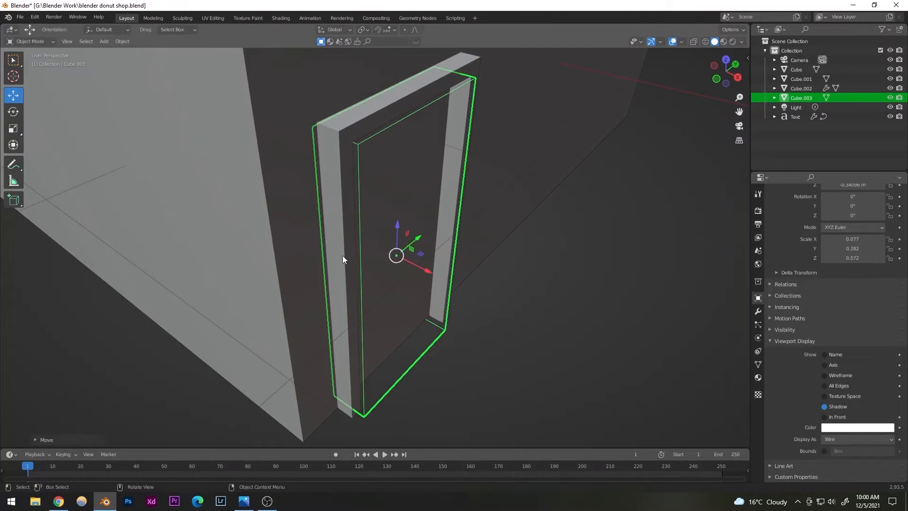
Thin the outer door frame along X to a scale of 0.038, and deselect it.
left_click(344, 255)
middle_click_drag(350, 258, 369, 264)
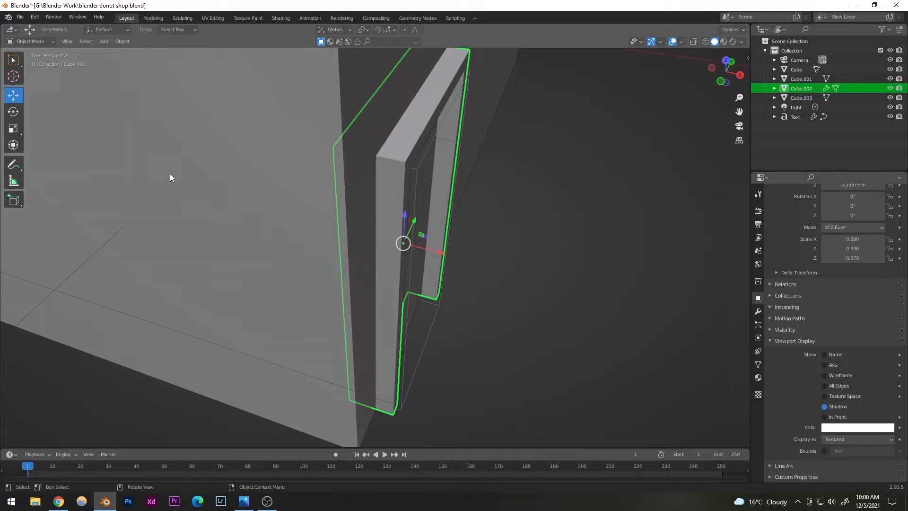
left_click(17, 129)
mouse_move(440, 253)
left_mouse_down()
mouse_move(418, 246)
mouse_move(440, 255)
left_mouse_up()
key("shift+space")
key("g")
left_click(526, 174)
middle_click_drag(494, 286, 449, 269)
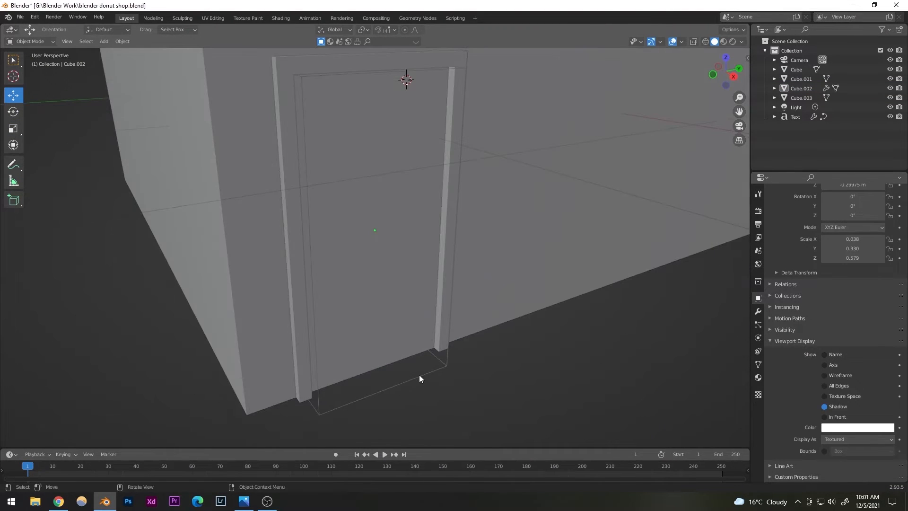
Move the wireframe cutter along X so it still passes through the thinned door frame, and deselect it.
left_click(419, 375)
middle_click_drag(360, 250, 422, 268)
key("g")
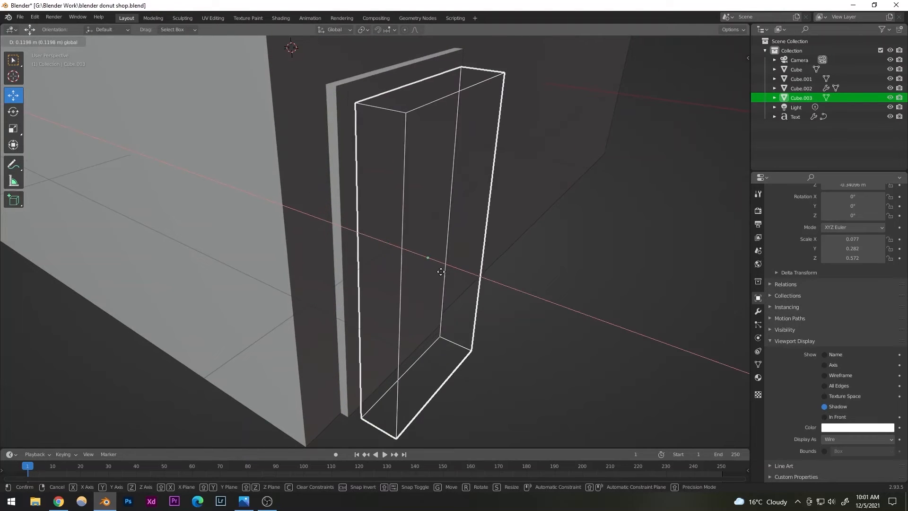
left_click(415, 263)
left_click(473, 288)
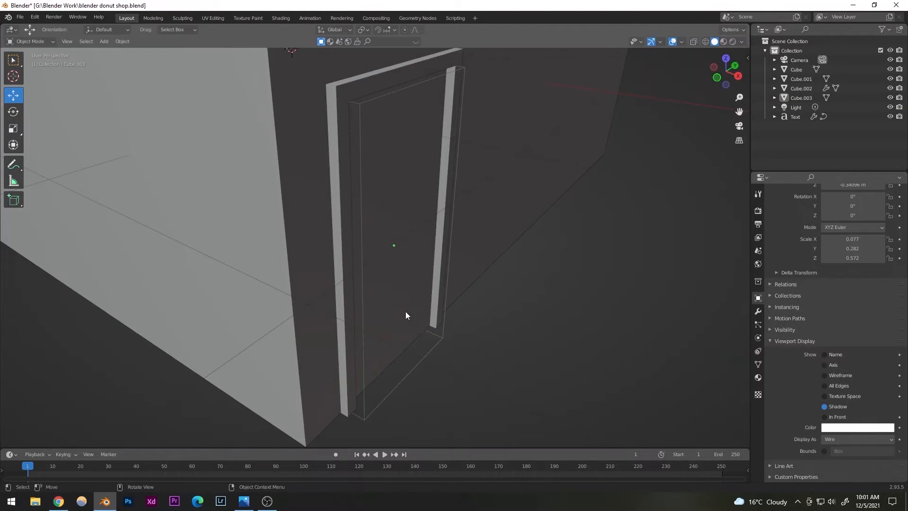
Select the main building block under the sign and switch it to Edit Mode.
scroll(392, 303, "down", 5)
middle_click_drag(378, 294, 309, 265)
left_click(507, 174)
scroll(468, 212, "down", 3)
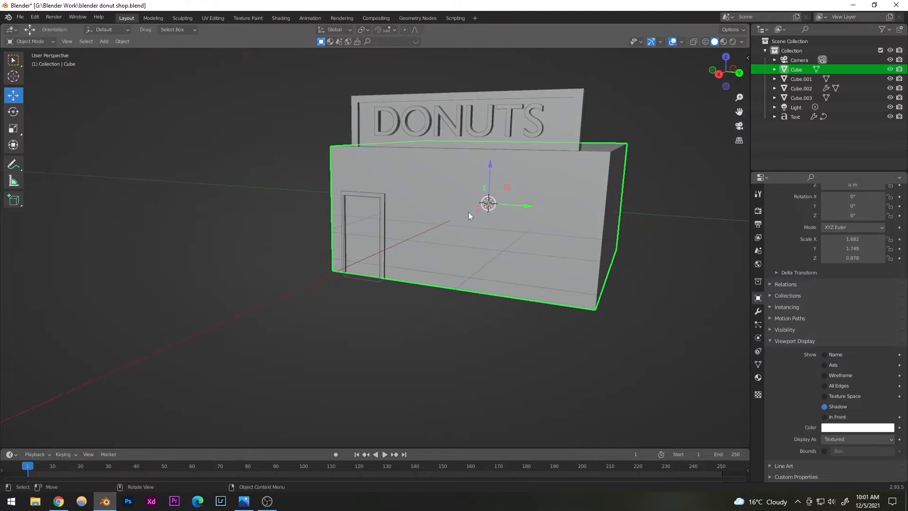
middle_click_drag(468, 212, 393, 280, "shift")
middle_click_drag(327, 294, 385, 296)
scroll(379, 308, "up", 4)
middle_click_drag(350, 354, 453, 308, "shift")
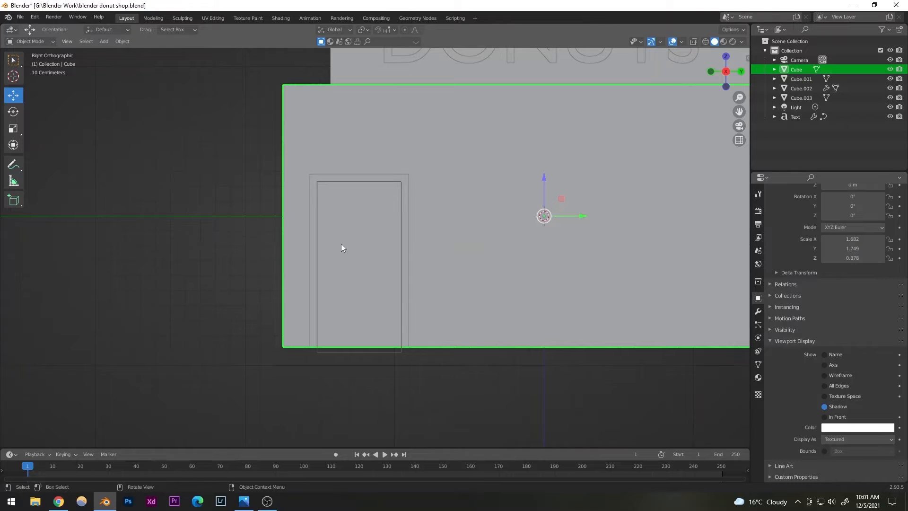
scroll(341, 244, "up", 2)
middle_click_drag(339, 243, 362, 257, "shift")
left_click(30, 42)
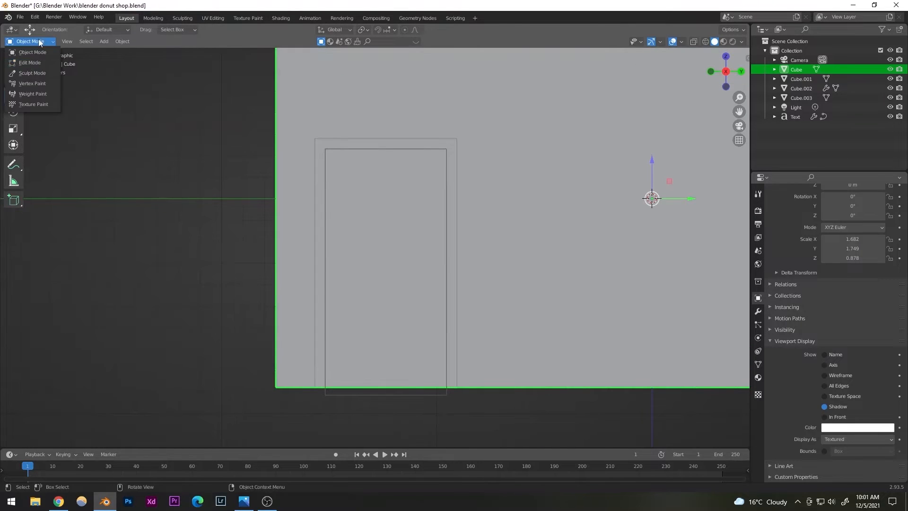
left_click(28, 63)
scroll(462, 319, "down", 7)
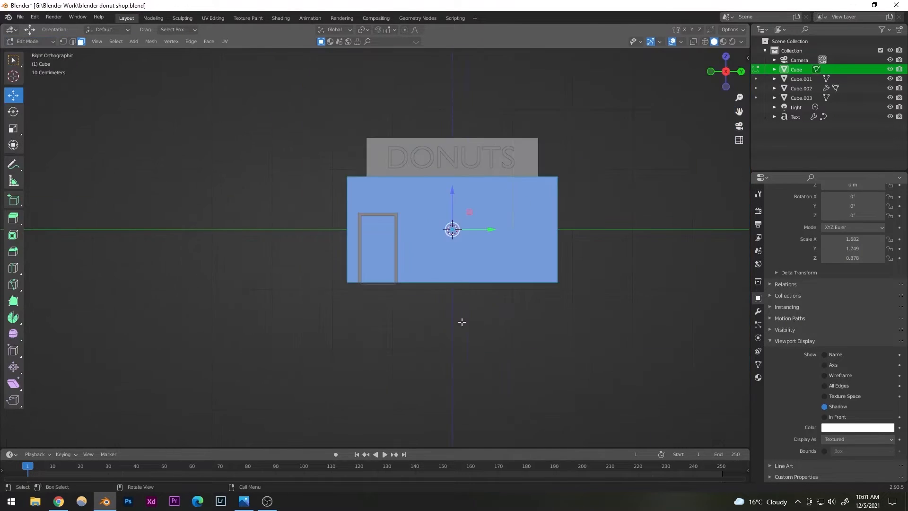
scroll(416, 283, "up", 5)
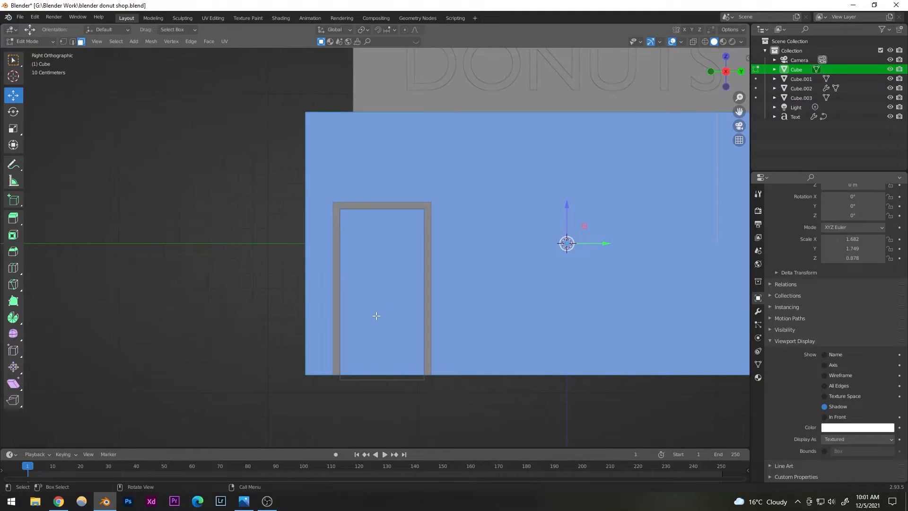
middle_click_drag(415, 310, 375, 311, "shift")
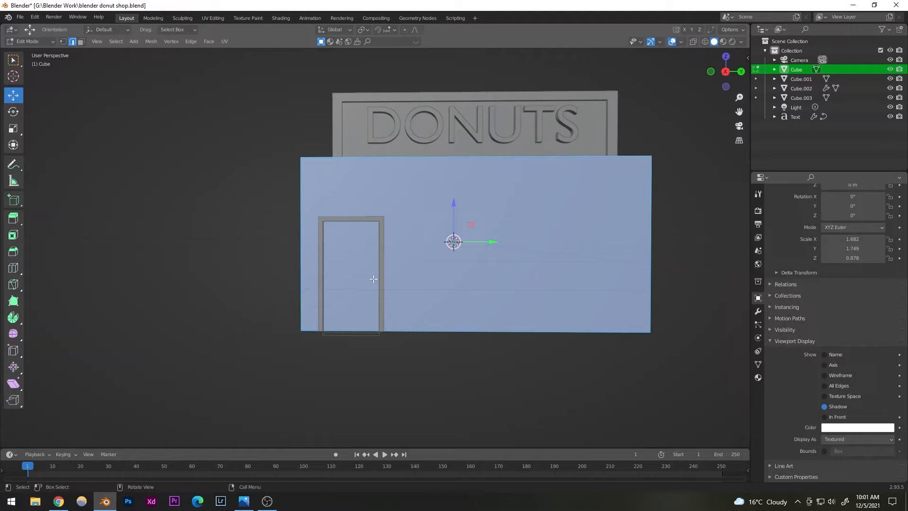
Add a vertical loop cut around the building and slide it to the door frame's side nearest the middle of the front wall.
key("ctrl+r")
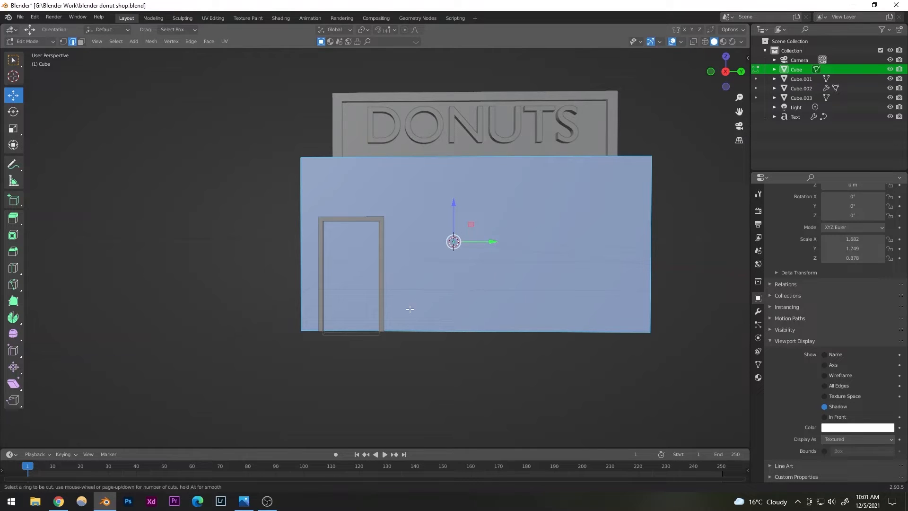
left_click(449, 321)
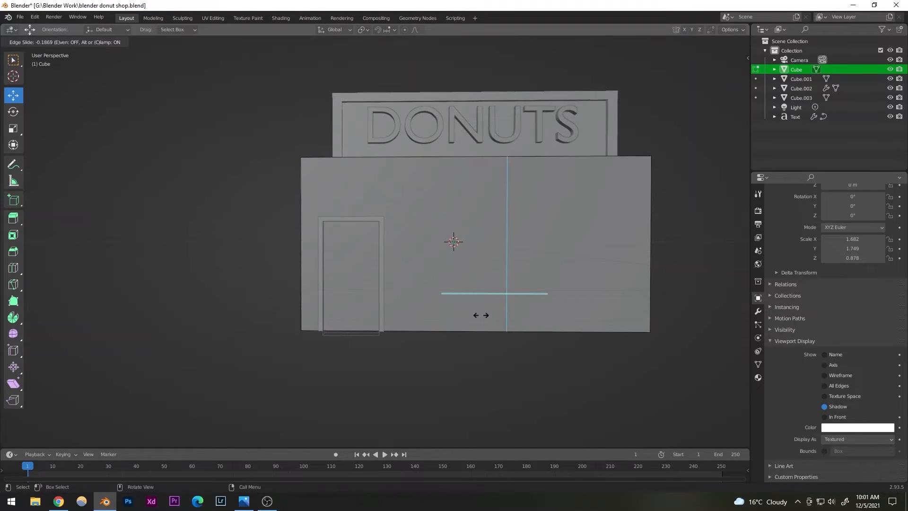
left_click(356, 319)
scroll(367, 304, "down", 1)
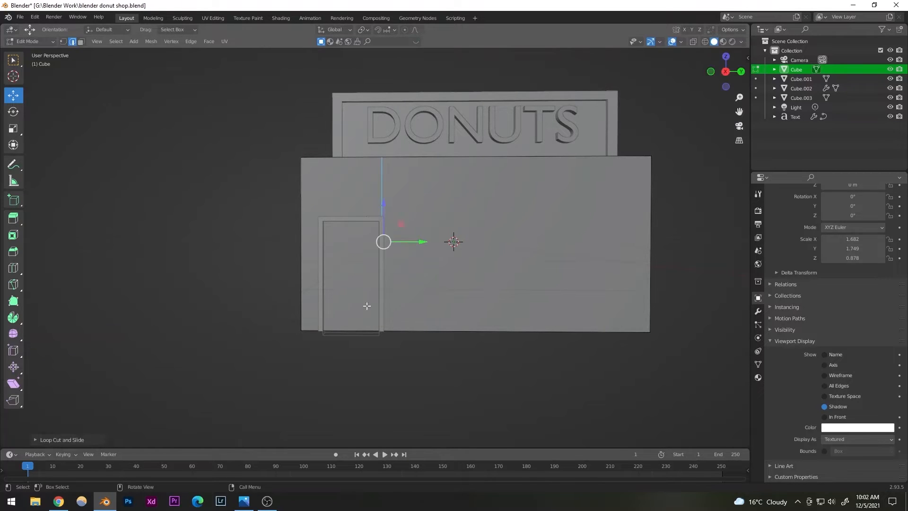
scroll(373, 293, "up", 5)
scroll(344, 251, "down", 7)
scroll(344, 251, "up", 4)
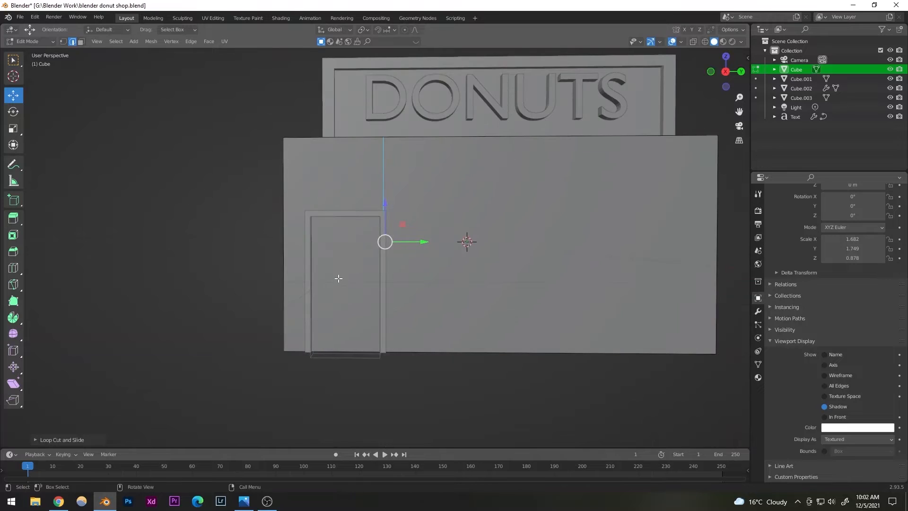
key("ctrl+r")
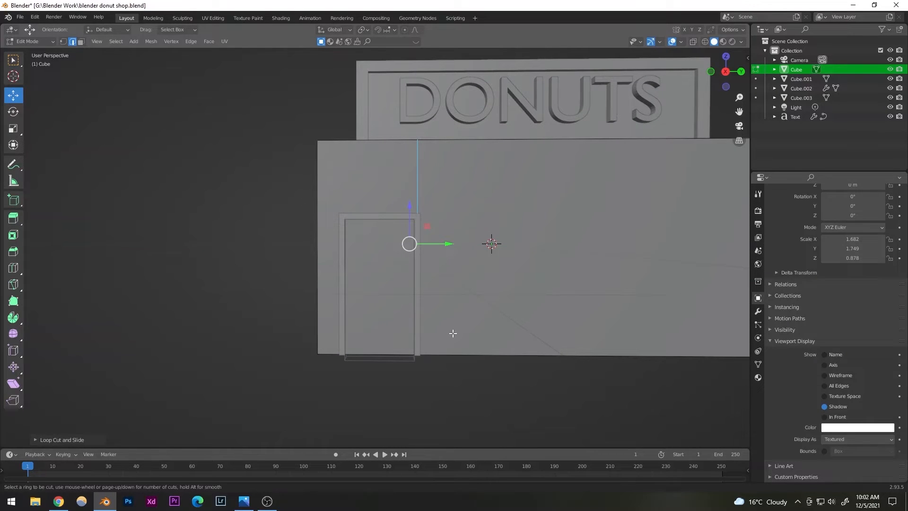
left_click(472, 365)
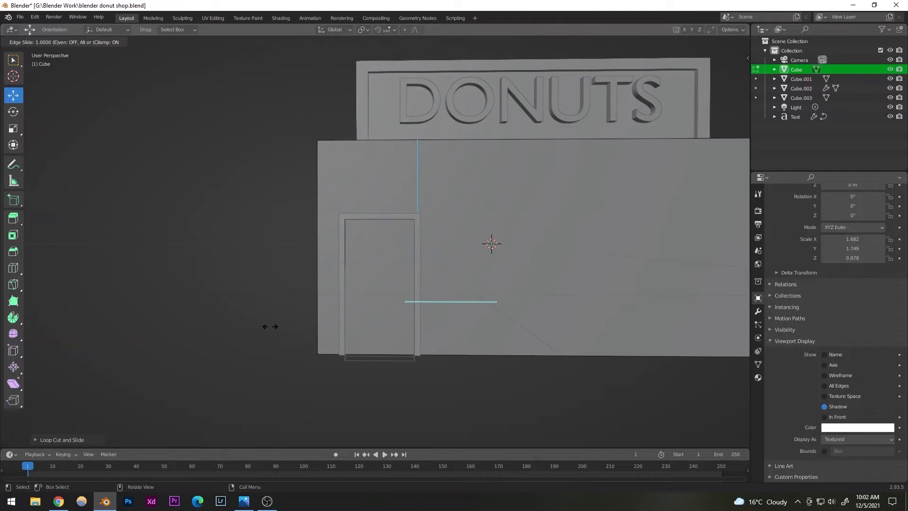
left_click(391, 331)
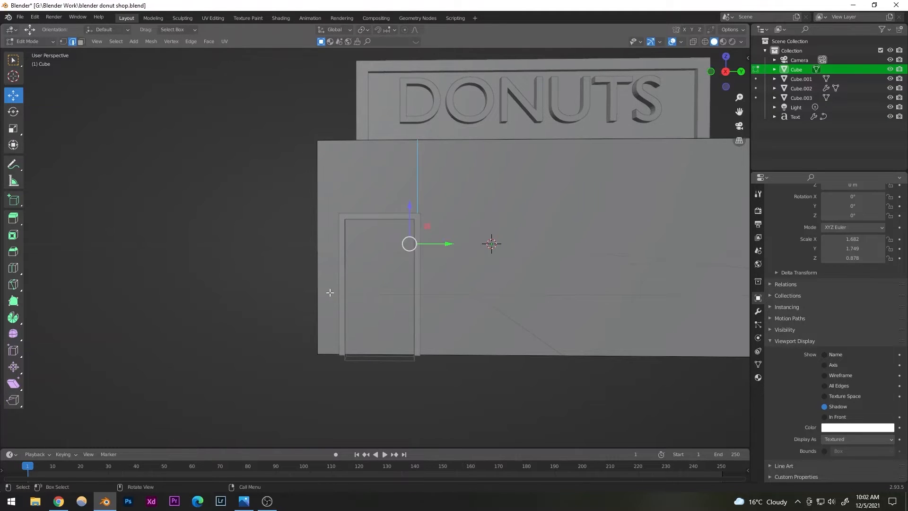
Add a vertical loop cut at the door frame's outer side and a horizontal loop cut level with the frame's top.
key("ctrl+r")
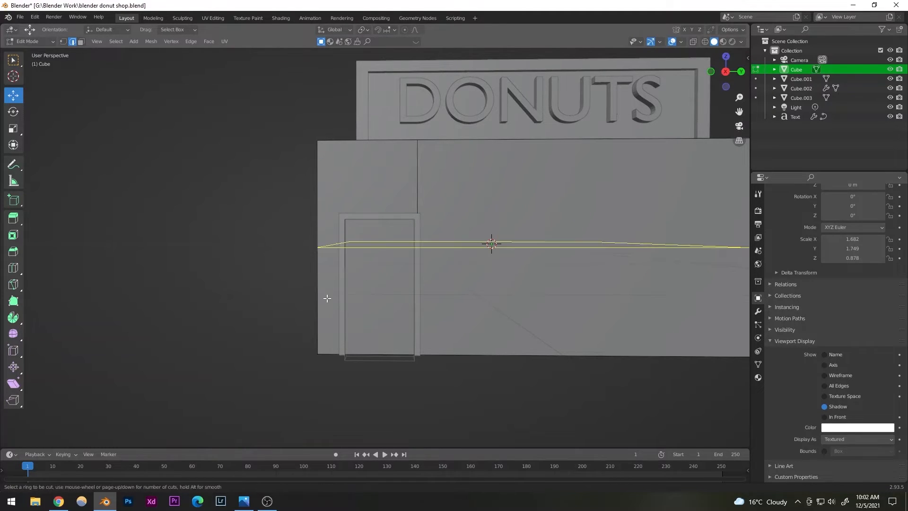
left_click(366, 355)
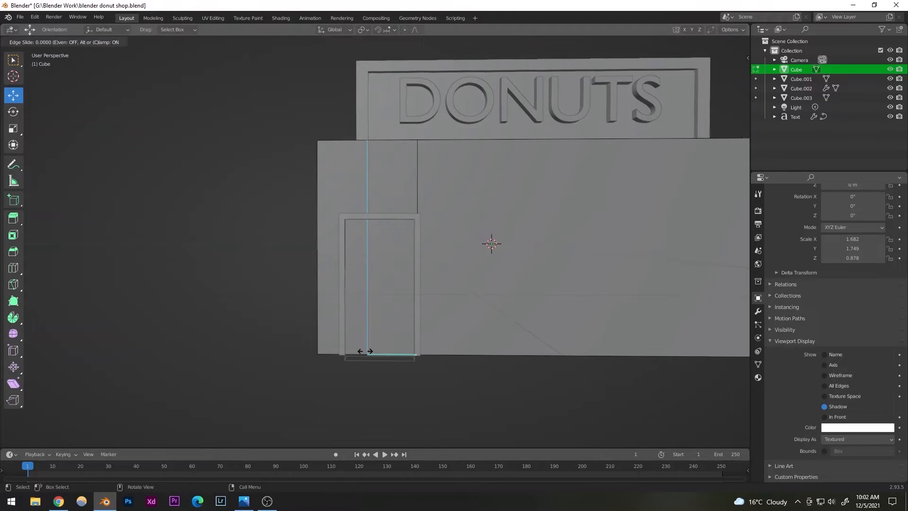
left_click(349, 337)
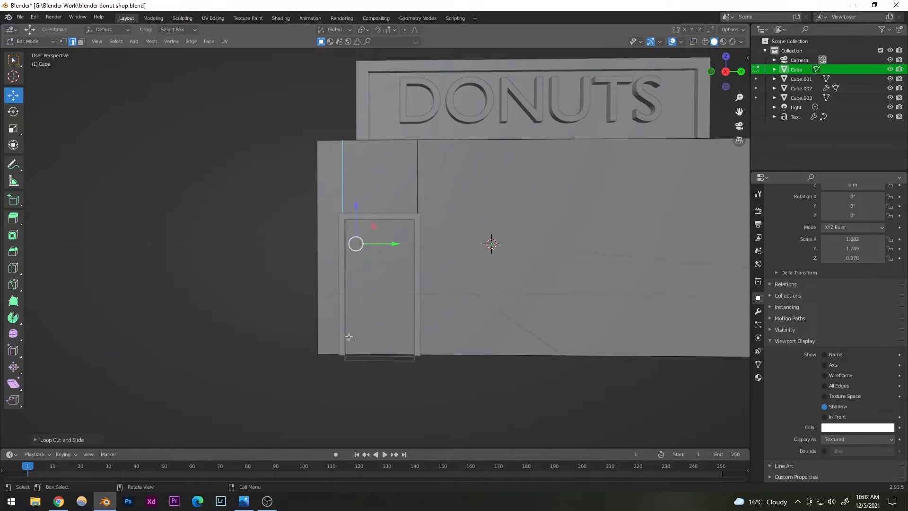
key("ctrl")
key("ctrl+r")
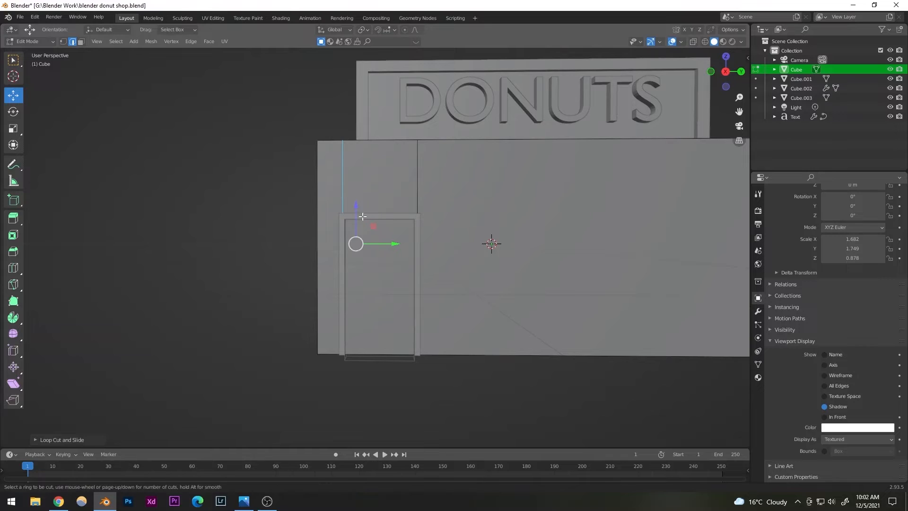
left_click(330, 227)
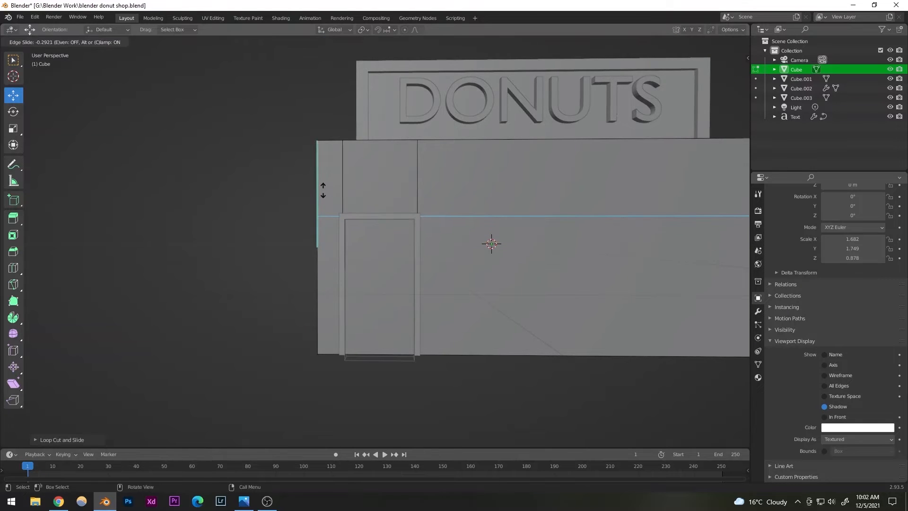
left_click(326, 193)
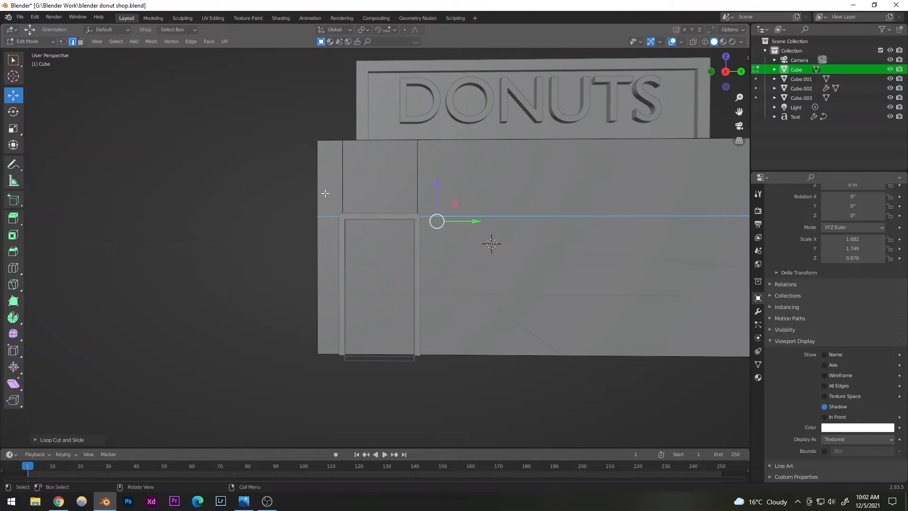
Delete the building's front wall face enclosed by the door frame to open the doorway.
left_click(81, 41)
left_click(359, 287)
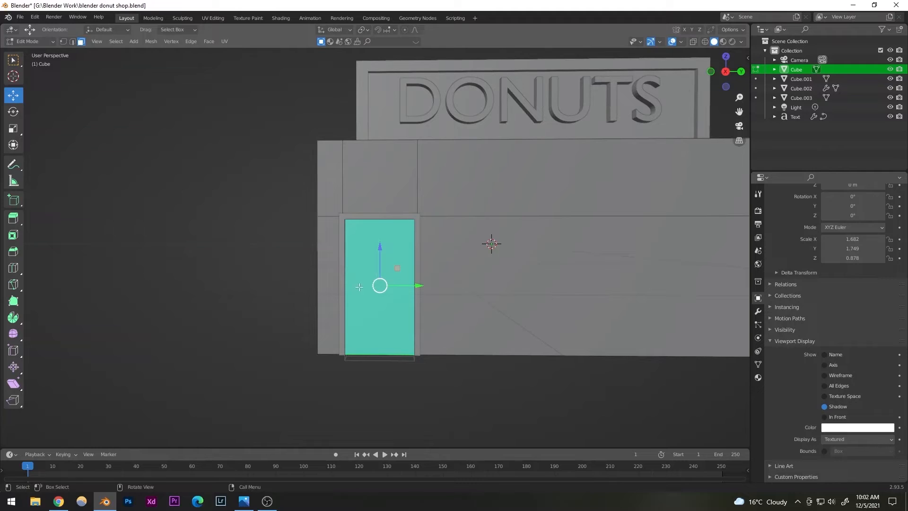
key("x")
left_click(376, 268)
key("ctrl+z")
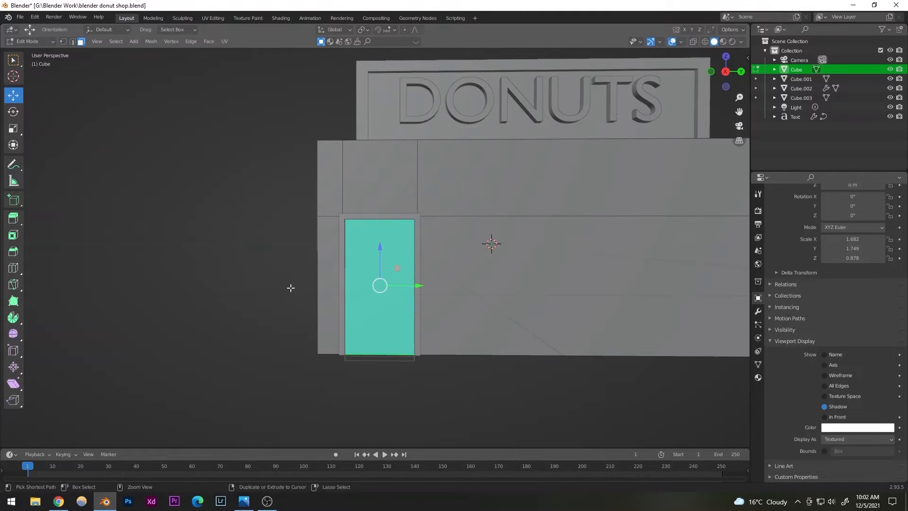
key("x")
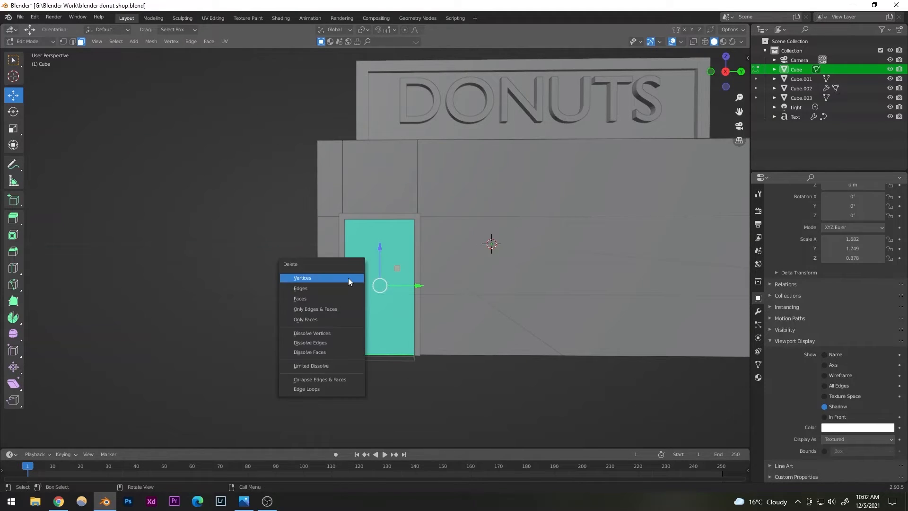
left_click(311, 298)
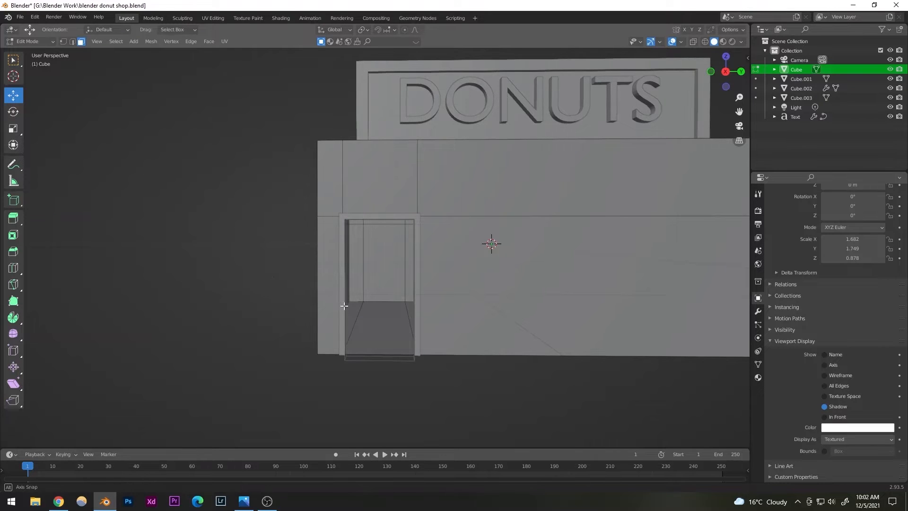
Return the building to Object Mode, deselect it and save the file.
middle_click_drag(344, 306, 315, 315)
left_click(17, 42)
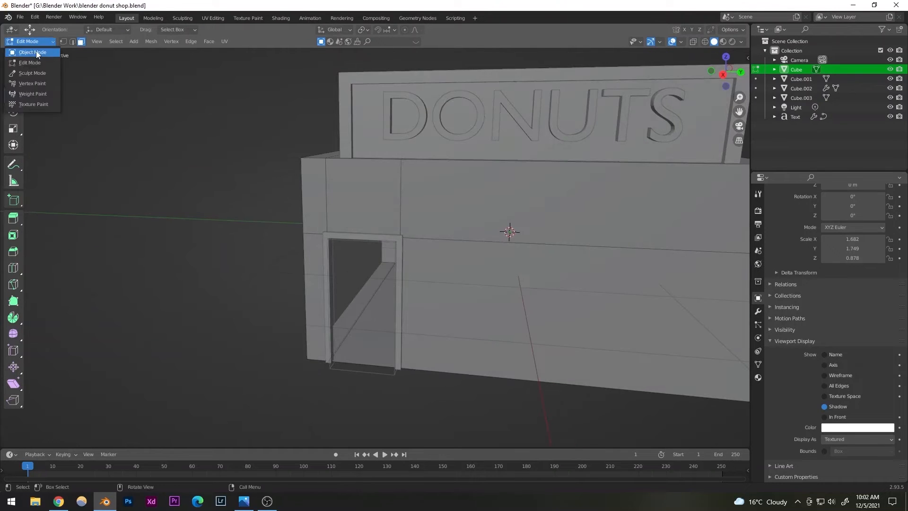
left_click(28, 41)
scroll(272, 259, "down", 8)
scroll(447, 337, "up", 5)
scroll(476, 364, "up", 6)
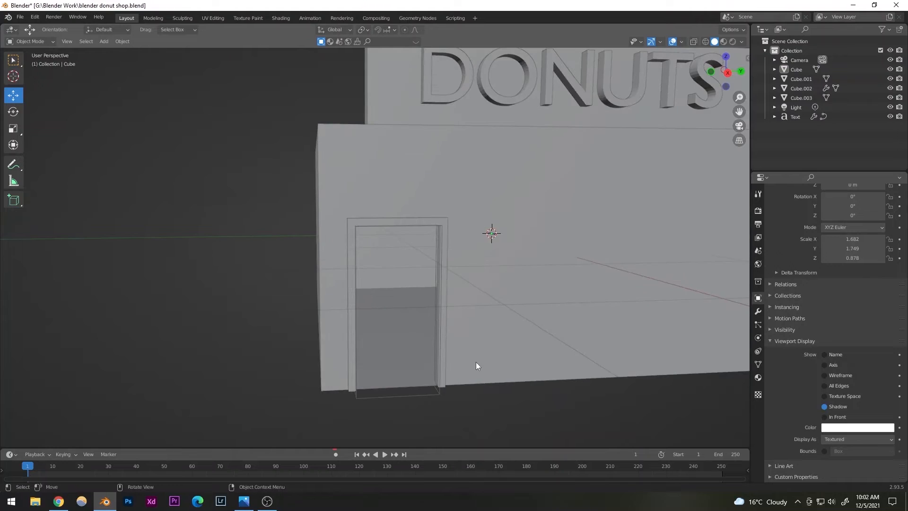
middle_click_drag(430, 298, 359, 278)
key("ctrl+s")
Examine the open doorway and its frame from several distances and angles.
scroll(335, 300, "up", 4)
scroll(336, 327, "up", 3)
scroll(384, 291, "down", 6)
scroll(302, 231, "up", 2)
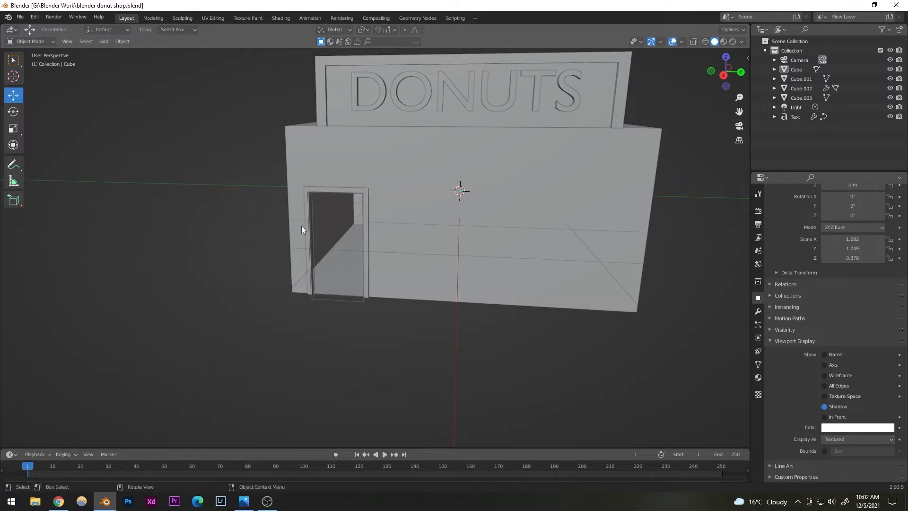
middle_click_drag(356, 227, 384, 219)
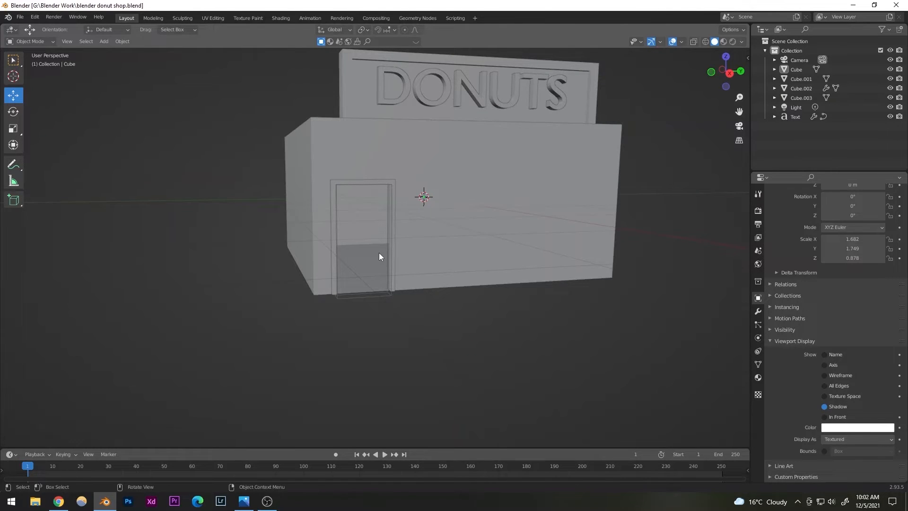
scroll(374, 258, "up", 6)
middle_click_drag(338, 284, 323, 290)
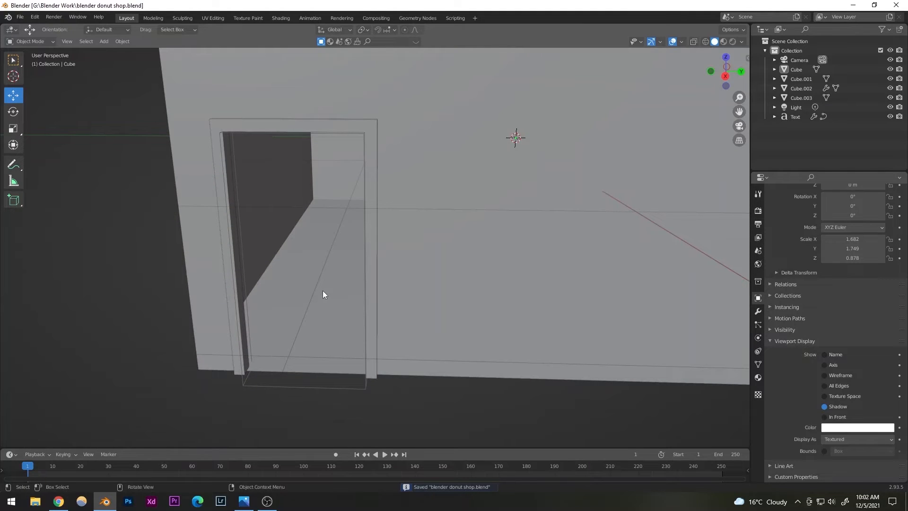
Add a cube and move it out of the building, along X and Y, to in front of the doorway.
left_click(100, 43)
mouse_move(115, 53)
left_click(206, 62)
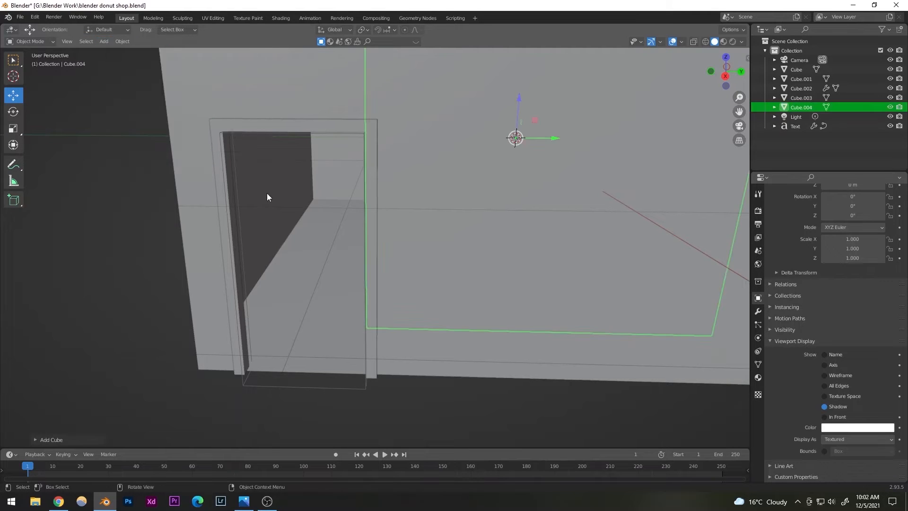
scroll(267, 193, "down", 8)
left_click_drag(412, 219, 470, 244)
middle_click_drag(475, 236, 375, 253)
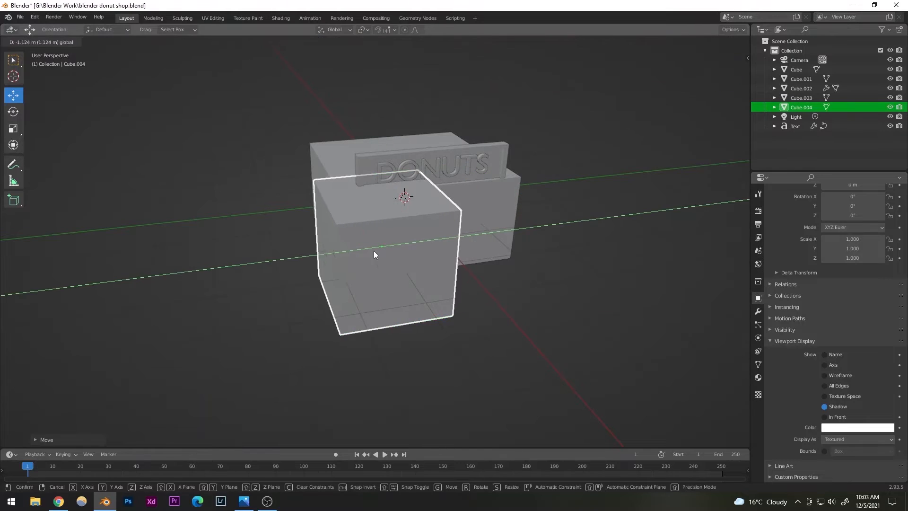
Scale the cube in front of the doorway down uniformly to about 0.183.
scroll(375, 265, "up", 8)
scroll(406, 243, "down", 5)
key("s")
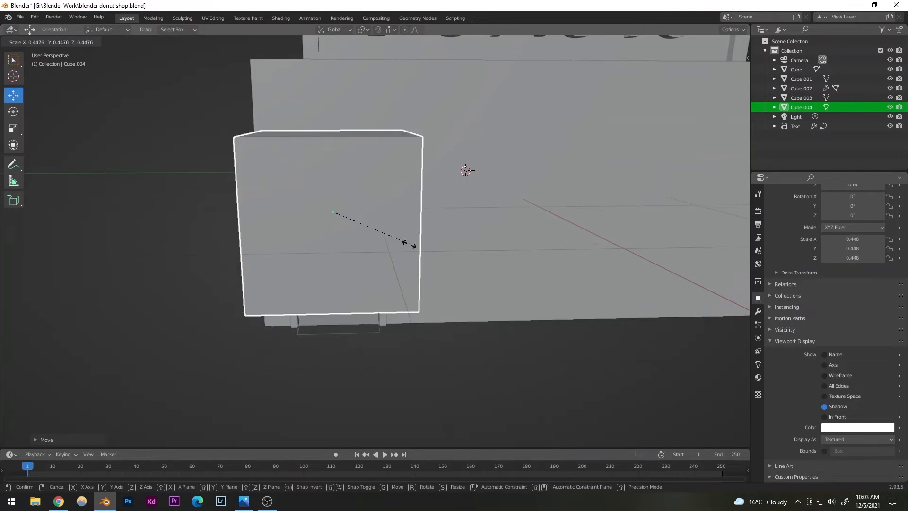
left_click(358, 244)
Thin the small cube along X to a scale of about 0.047 to form a door slab.
middle_click_drag(358, 240, 477, 265)
scroll(478, 265, "up", 5)
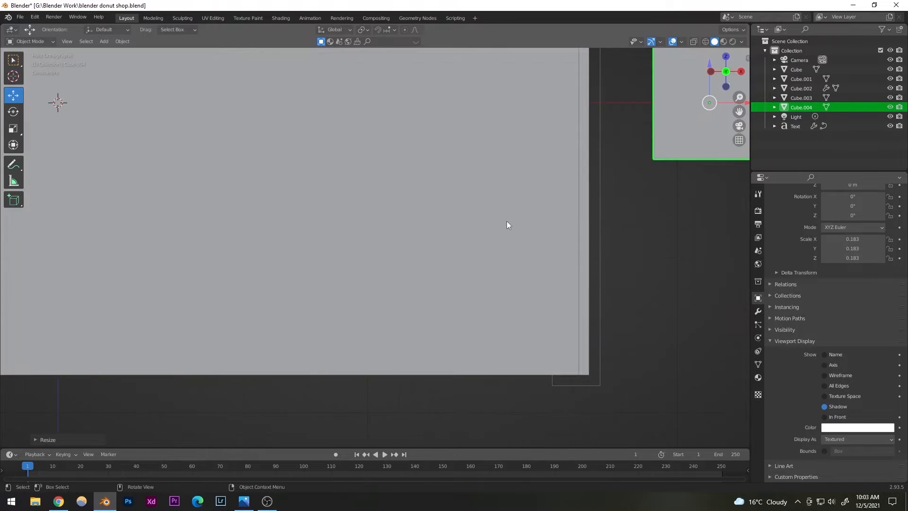
middle_click_drag(507, 220, 287, 304, "shift")
left_click(13, 128)
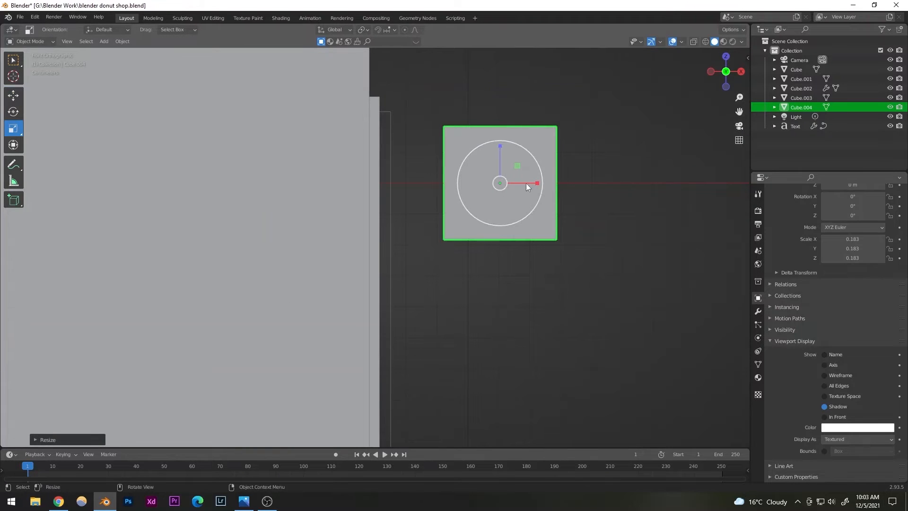
left_click_drag(537, 183, 510, 186)
Move the thin slab against the building's front wall so it sits within the depth of the door frame.
key("g")
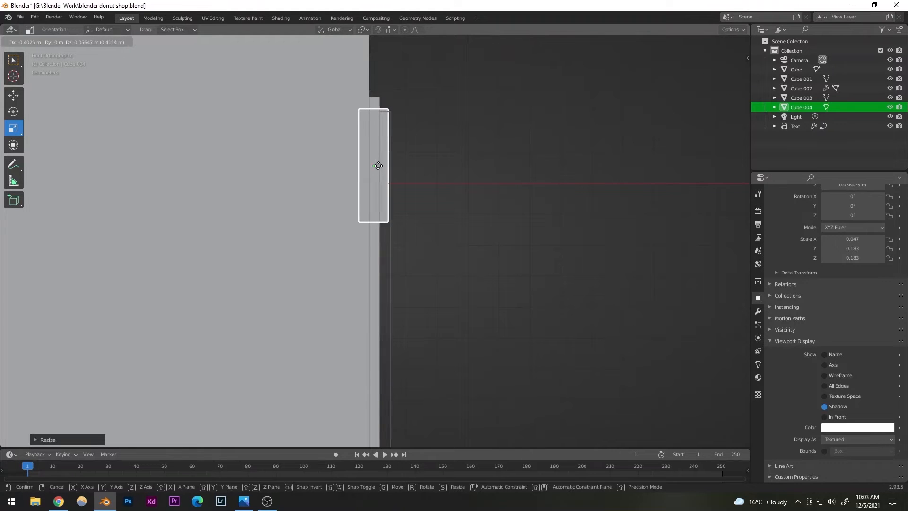
left_click(361, 166)
left_click(492, 155)
middle_click_drag(492, 155, 307, 199)
left_click(306, 199)
Stretch the door slab along Z to a scale of about 0.514.
middle_click_drag(382, 222, 292, 146)
left_click_drag(291, 145, 288, 120)
scroll(361, 192, "down", 5)
left_click_drag(361, 192, 361, 156)
left_click_drag(361, 192, 357, 198)
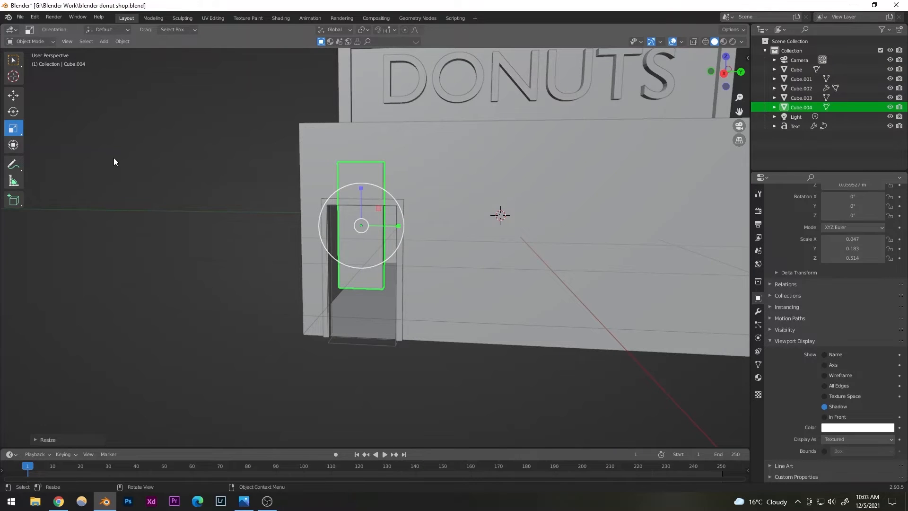
Lower the door slab in the right orthographic view so it lies inside the door frame outline.
middle_click_drag(479, 282, 486, 279, "alt")
scroll(410, 291, "up", 3)
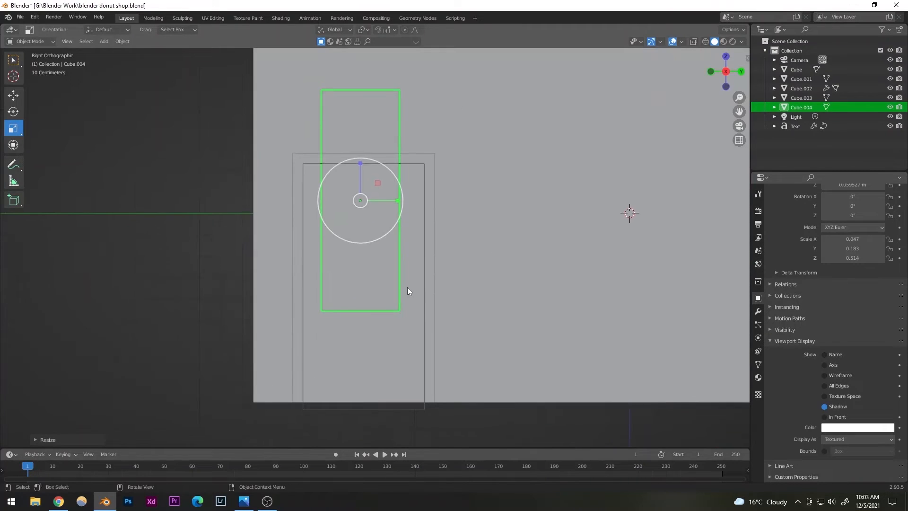
key("g")
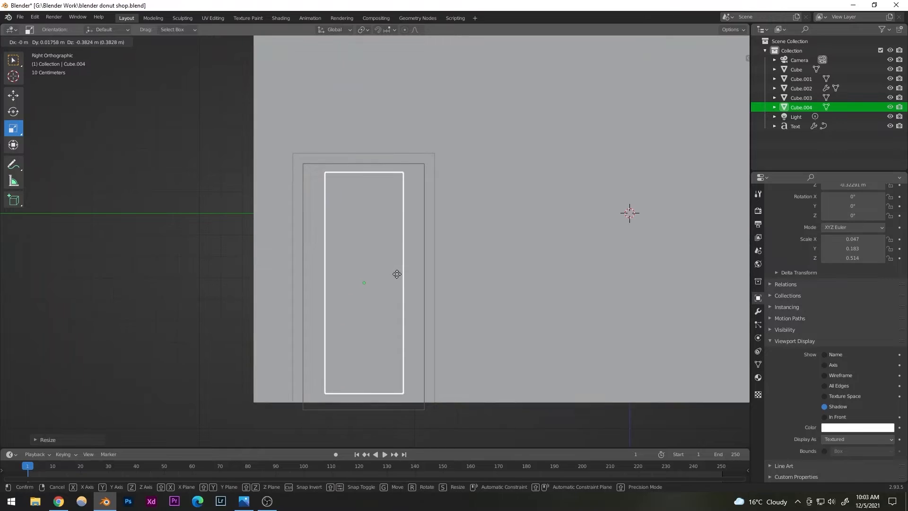
left_click(397, 271)
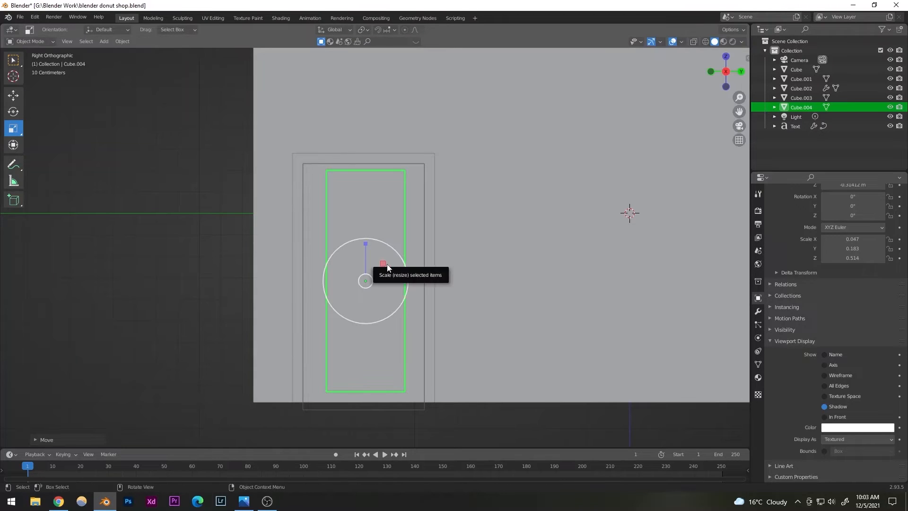
Scale the door slab to about 0.564 along Z and 0.296 along Y to fill the doorway.
key("s")
key("z")
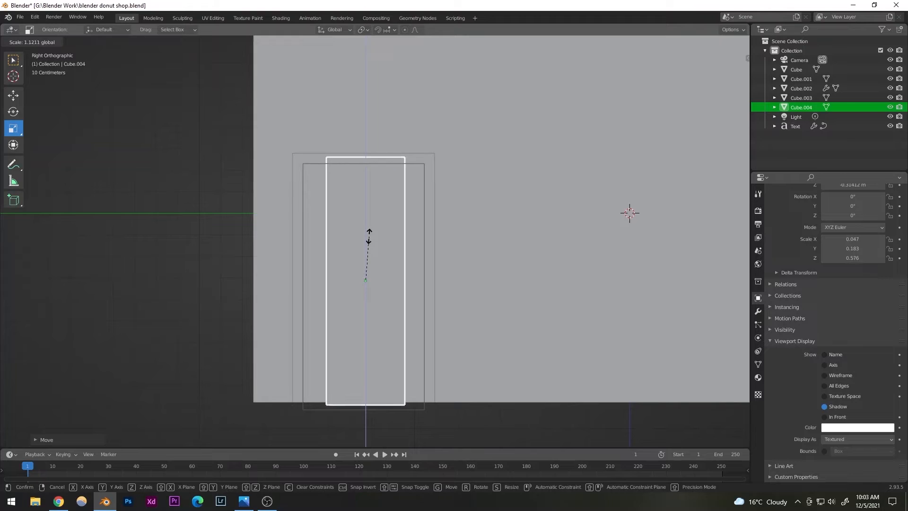
left_click(369, 242)
left_click_drag(404, 283, 428, 279)
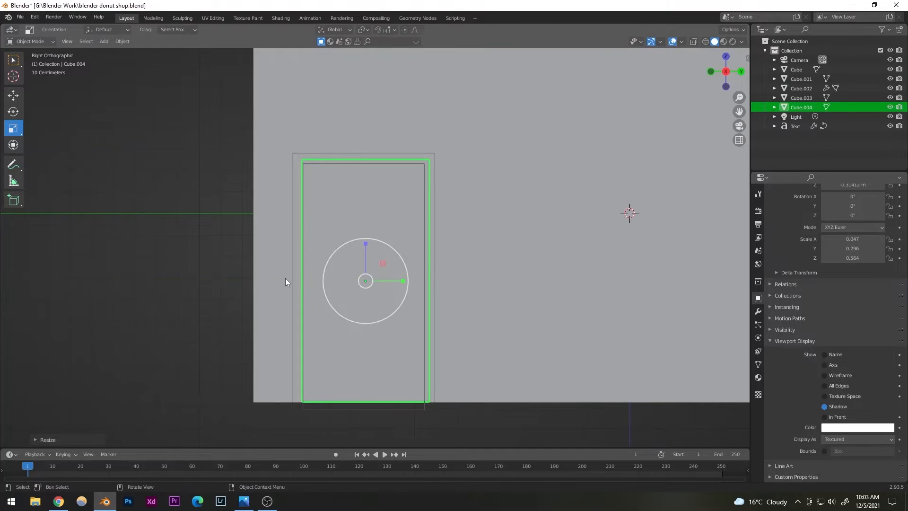
Shift the door slab slightly along Y to centre it in the frame, and deselect it.
key("g")
left_click(345, 284)
key("ctrl+z")
left_click_drag(404, 281, 402, 280)
left_click(188, 211)
middle_click_drag(373, 300, 440, 314)
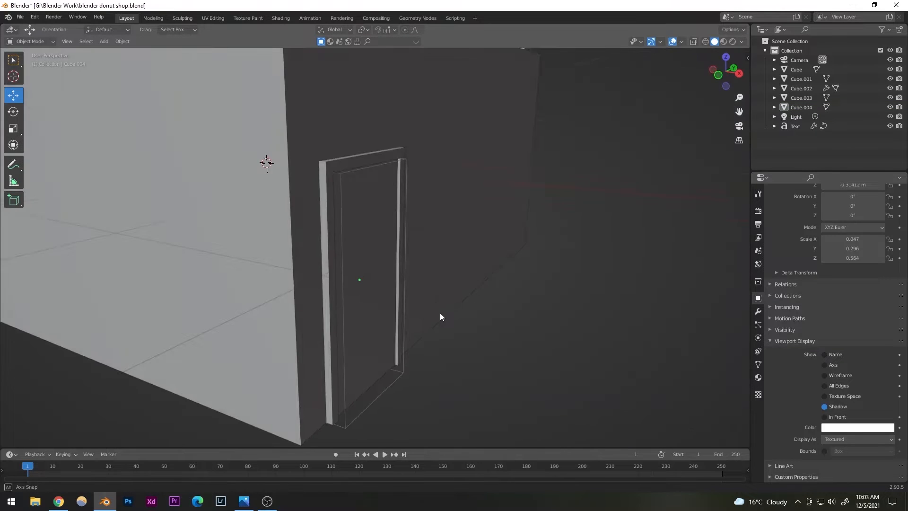
Move the door slab along X so it sits recessed within the door frame.
left_click(361, 276)
middle_click_drag(361, 275, 347, 303)
scroll(337, 297, "up", 3)
key("g")
key("x")
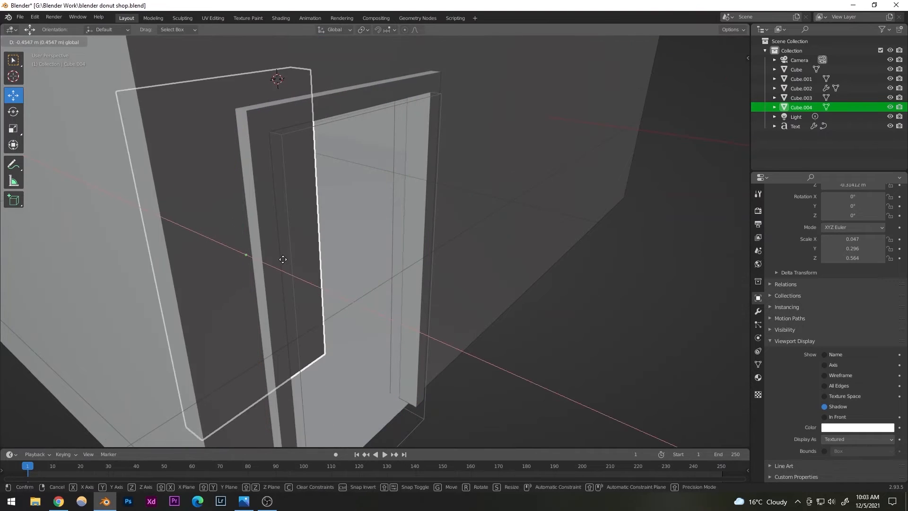
left_click(396, 302)
middle_click_drag(396, 302, 426, 304)
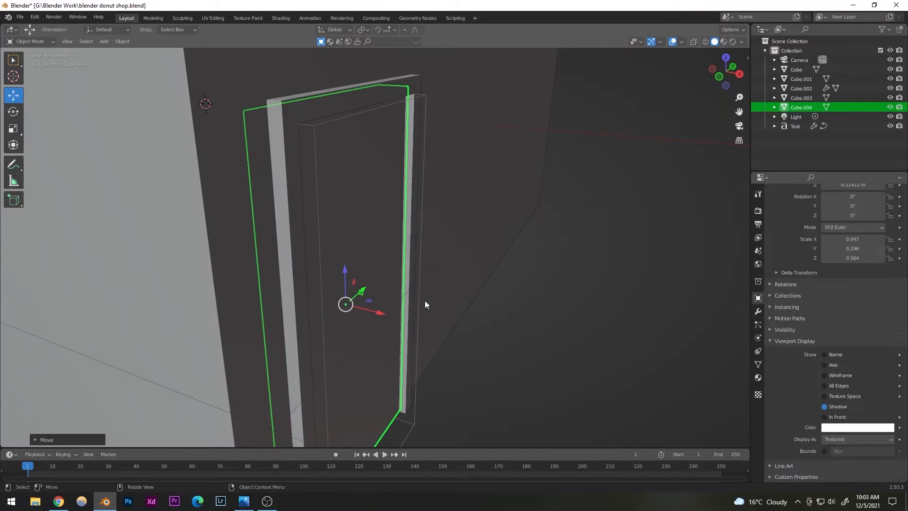
Thin the door slab along X to a scale of about 0.037 and deselect it.
left_click(13, 112)
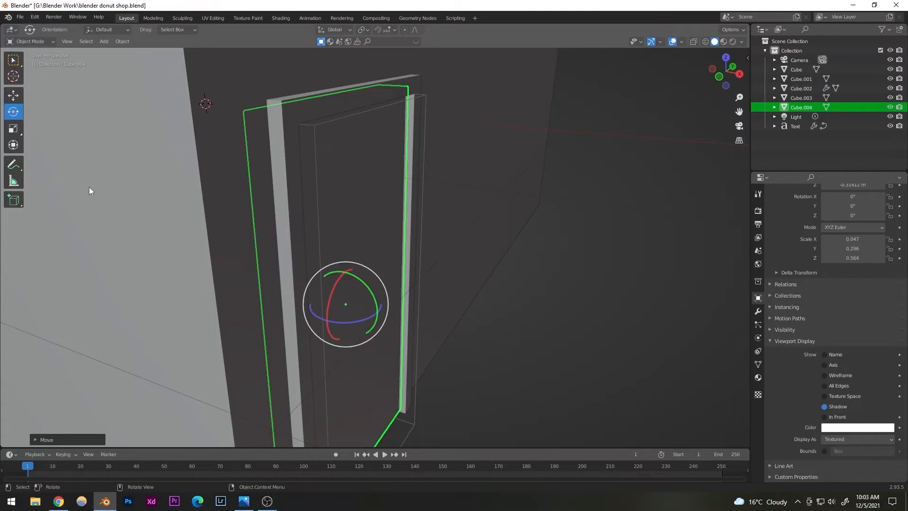
left_click(14, 128)
mouse_move(379, 314)
left_mouse_down()
mouse_move(341, 301)
mouse_move(462, 331)
mouse_move(365, 300)
mouse_move(393, 314)
mouse_move(382, 311)
left_mouse_up()
left_click(13, 96)
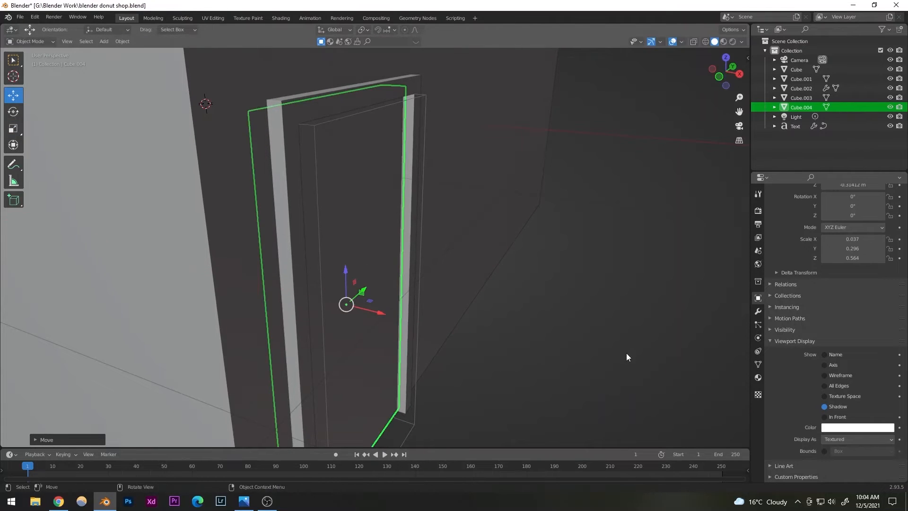
left_click(627, 357)
Check the door's fit in its frame from several angles, select the door and save the file.
middle_click_drag(626, 357, 371, 339)
scroll(378, 343, "down", 6)
scroll(374, 326, "up", 4)
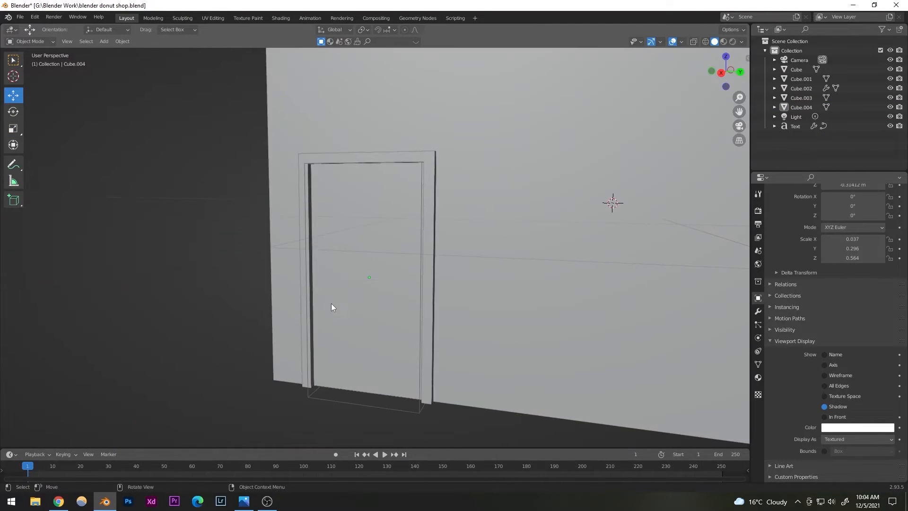
left_click(333, 306)
scroll(449, 327, "down", 2)
middle_click_drag(406, 306, 467, 220)
left_click(355, 240)
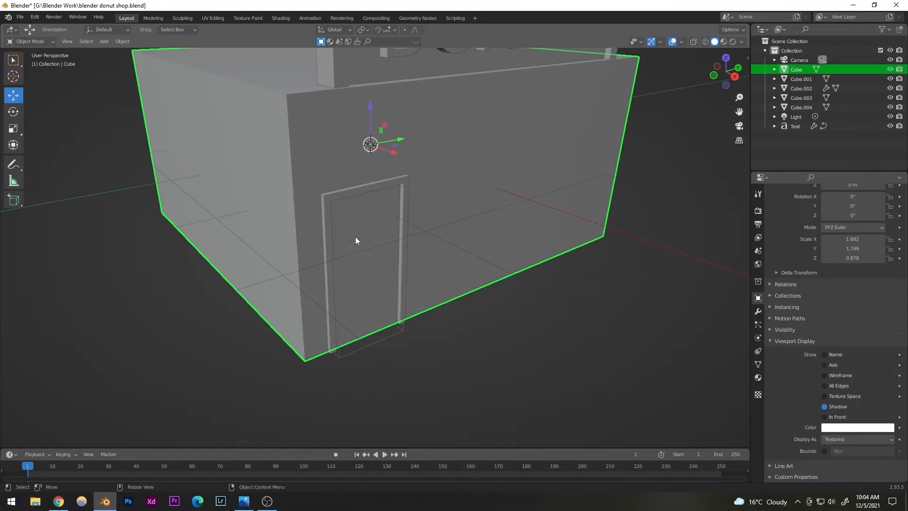
left_click(396, 252)
scroll(360, 294, "up", 3)
middle_click_drag(360, 294, 302, 274)
key("ctrl+s")
Enter Edit Mode on the door with all its faces selected.
scroll(362, 297, "up", 2)
key("Tab")
scroll(363, 290, "down", 2)
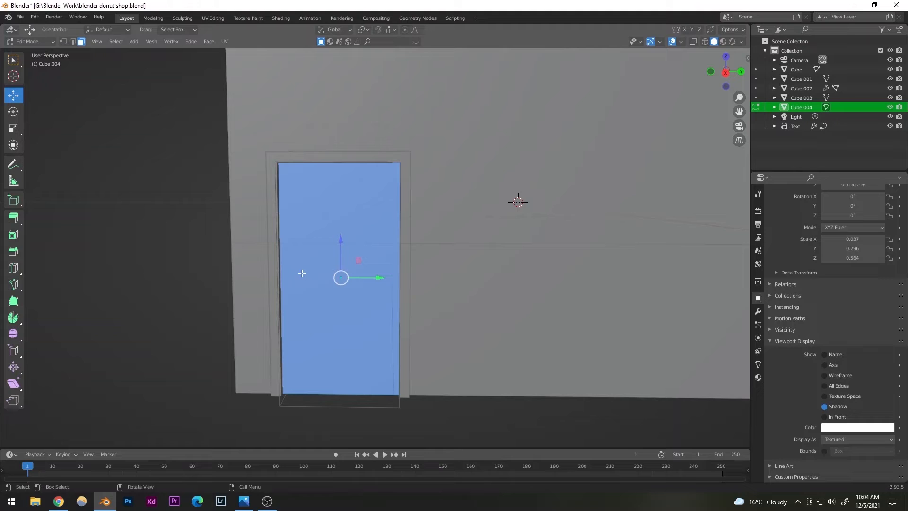
scroll(302, 274, "down", 7)
middle_click_drag(200, 158, 108, 235, "shift")
scroll(109, 235, "up", 4)
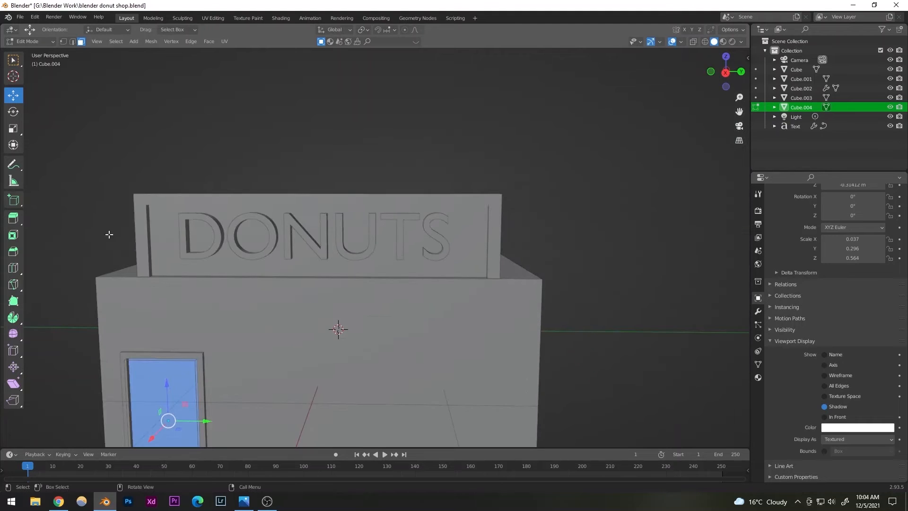
middle_click_drag(194, 393, 361, 249, "shift")
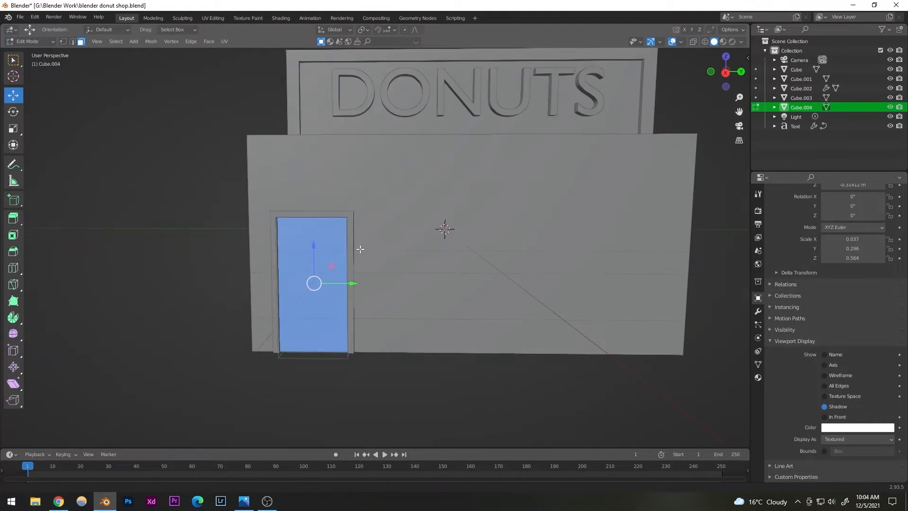
scroll(361, 250, "up", 3)
middle_click_drag(325, 363, 365, 322, "shift")
Try to inset the door with all its faces selected, and undo the operation.
key("i")
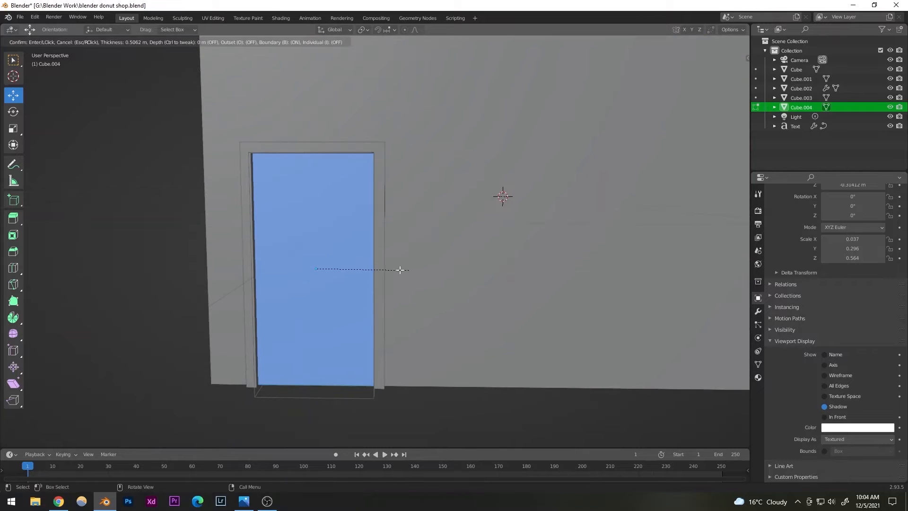
left_click(331, 280)
key("ctrl+z")
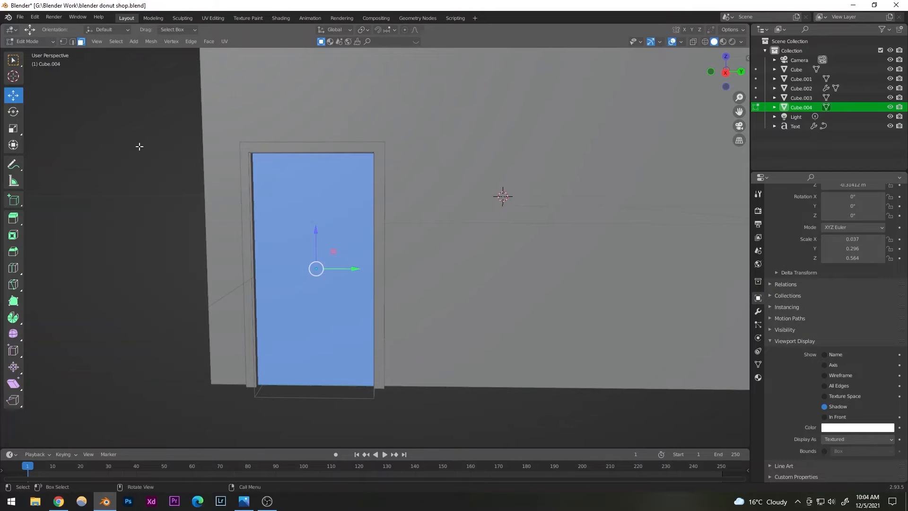
Inset only the door's front face with a thickness of about 0.61 m.
left_click(286, 296)
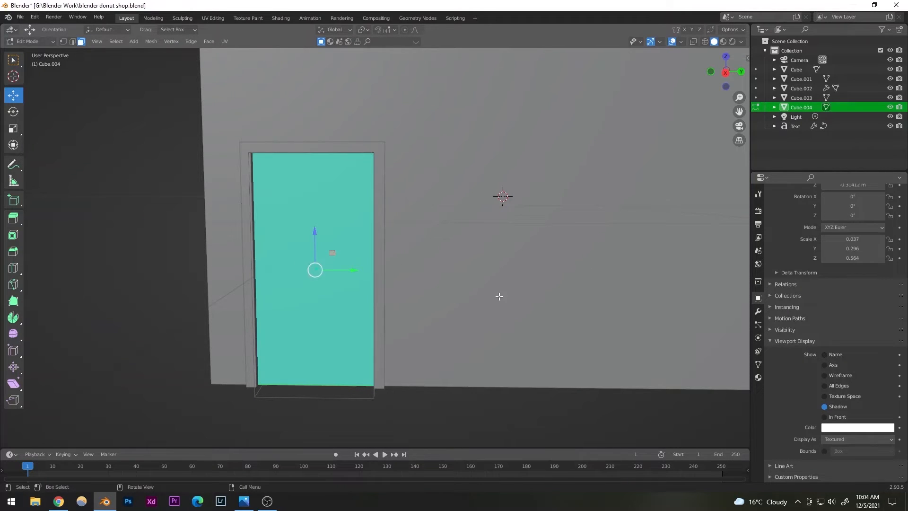
key("i")
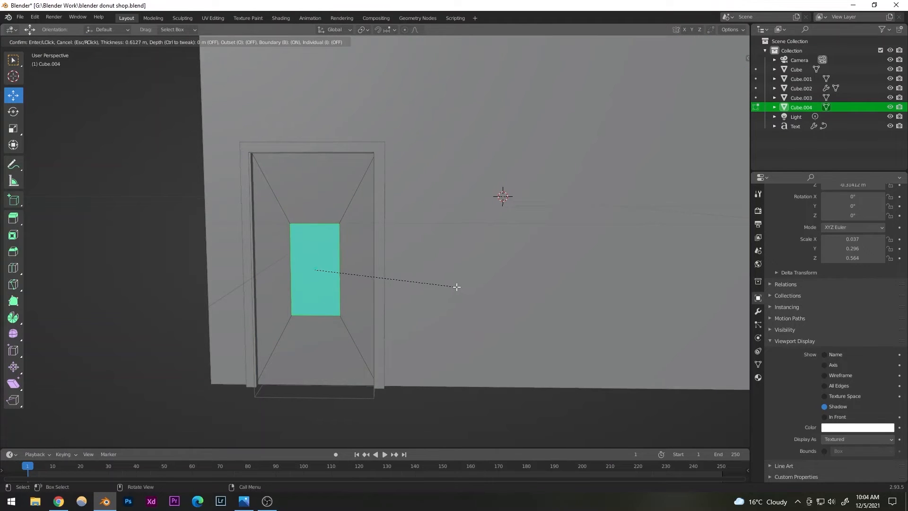
left_click(457, 287)
Widen the inset face along Y and shorten it along Z.
left_click(15, 114)
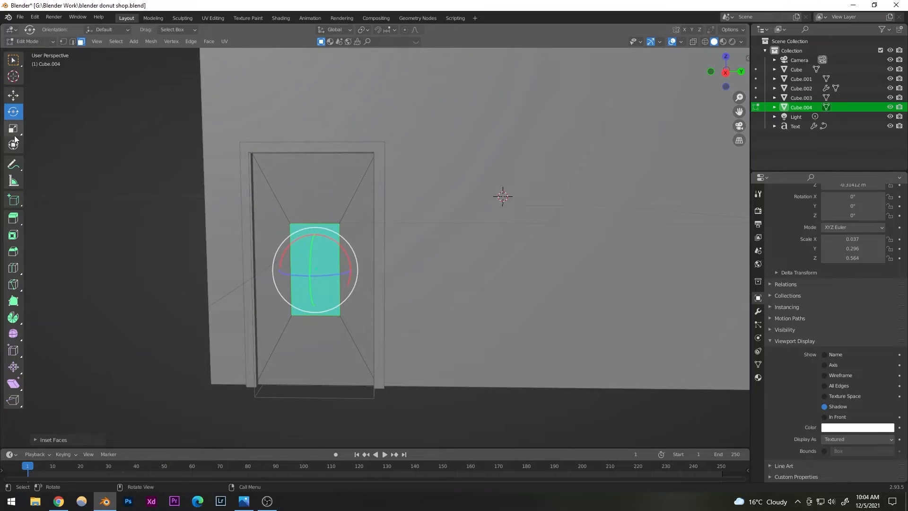
left_click(14, 129)
left_click_drag(355, 271, 366, 268)
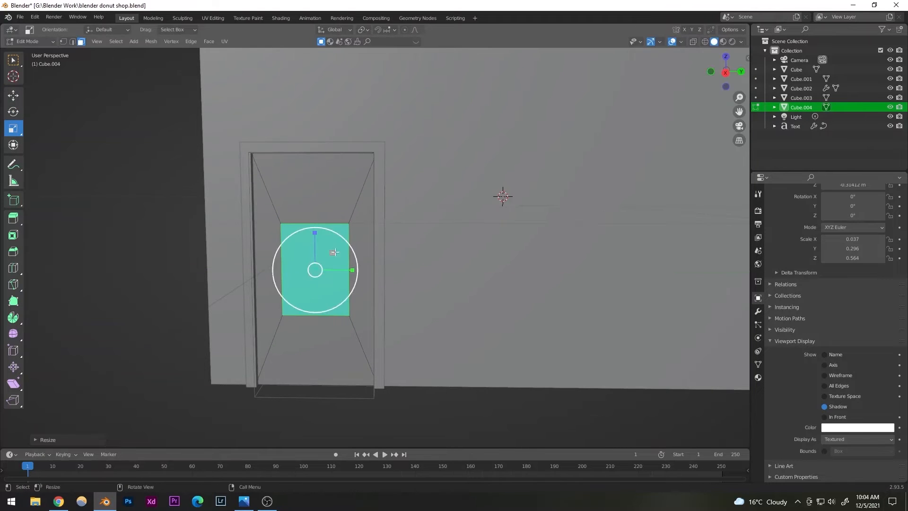
mouse_move(315, 232)
left_mouse_down()
mouse_move(314, 257)
mouse_move(316, 240)
left_mouse_up()
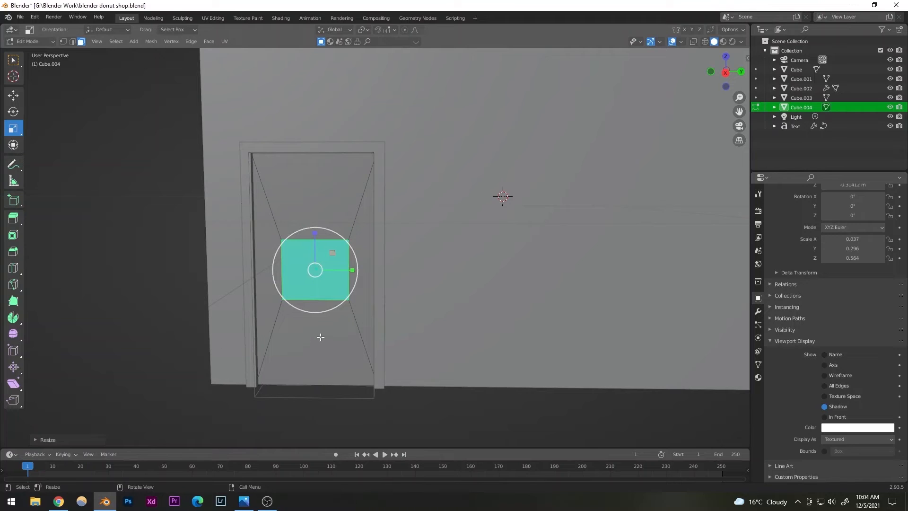
Move the inset face up along Z into the upper half of the door.
key("g")
key("z")
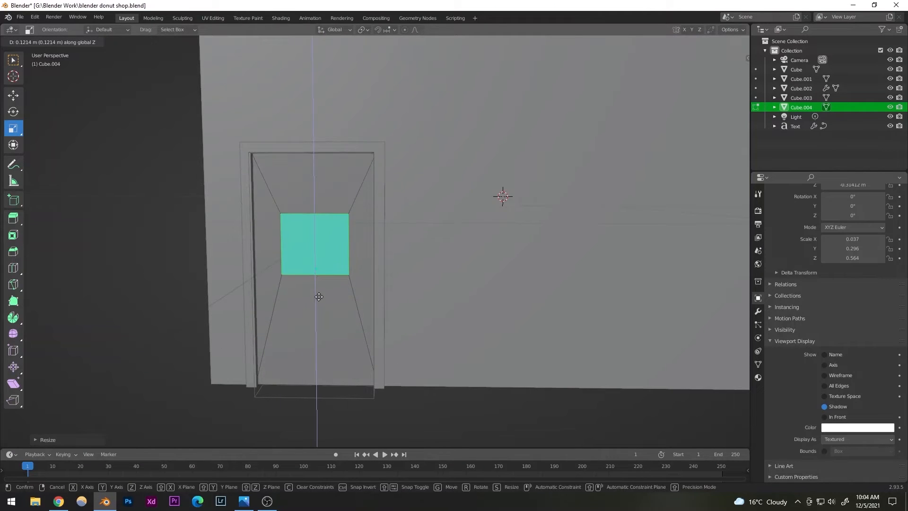
left_click(273, 289)
Make the inset face taller along Z and lower it slightly along Z.
middle_click_drag(338, 282, 317, 304)
scroll(313, 303, "up", 2)
left_click_drag(346, 185, 346, 172)
key("g")
key("z")
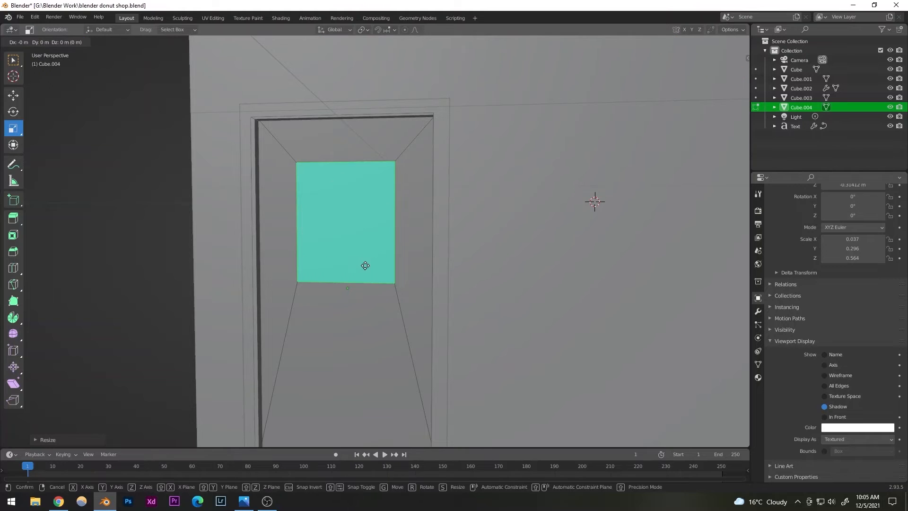
left_click(351, 286)
Delete the door's inset front face to open a window in the door.
scroll(351, 285, "down", 6)
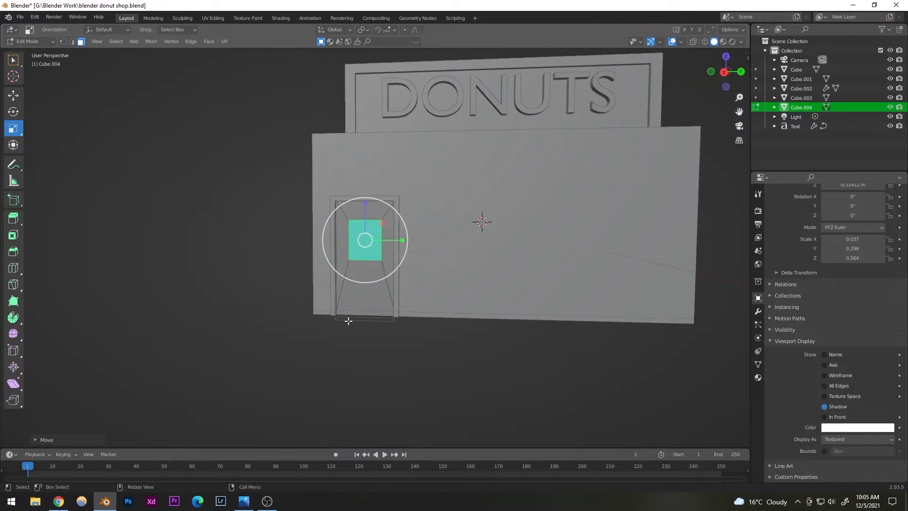
middle_click_drag(349, 318, 357, 339)
left_click(391, 335)
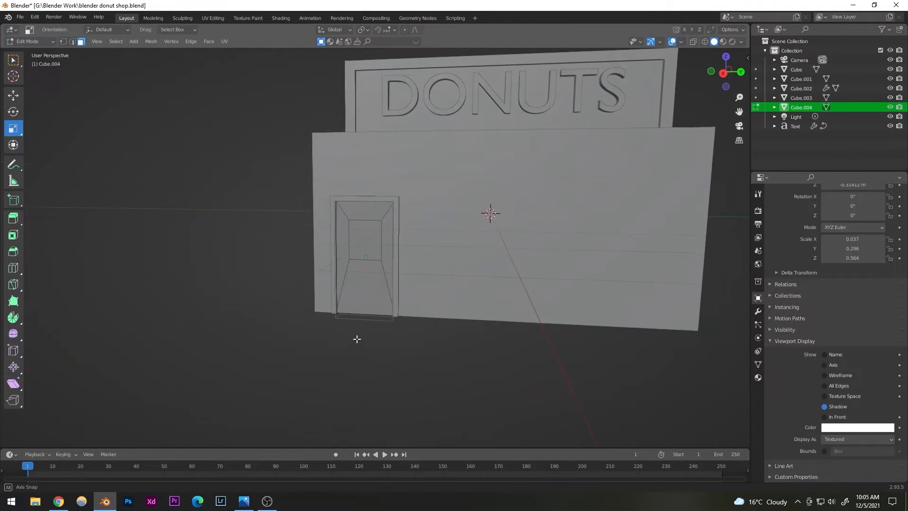
scroll(335, 287, "up", 6)
middle_click_drag(356, 285, 404, 281, "shift")
scroll(364, 271, "up", 3)
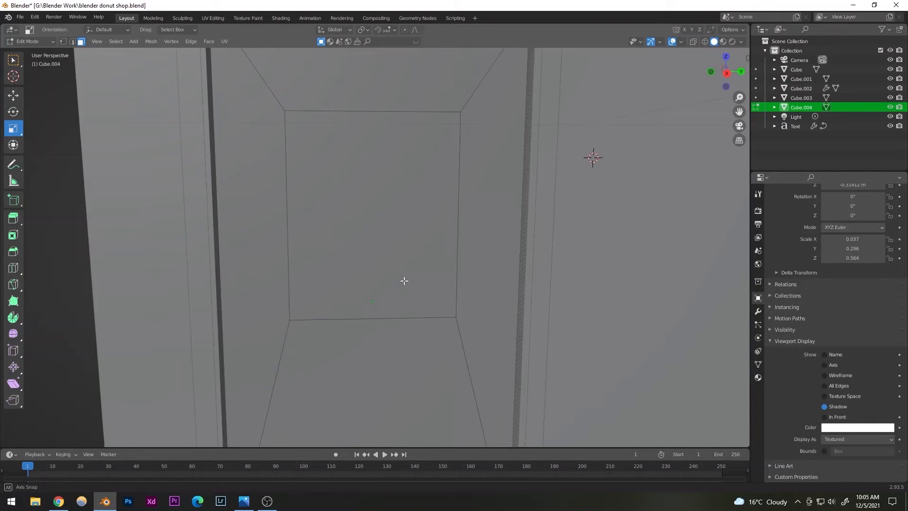
left_click(371, 240)
middle_click_drag(331, 234, 354, 267)
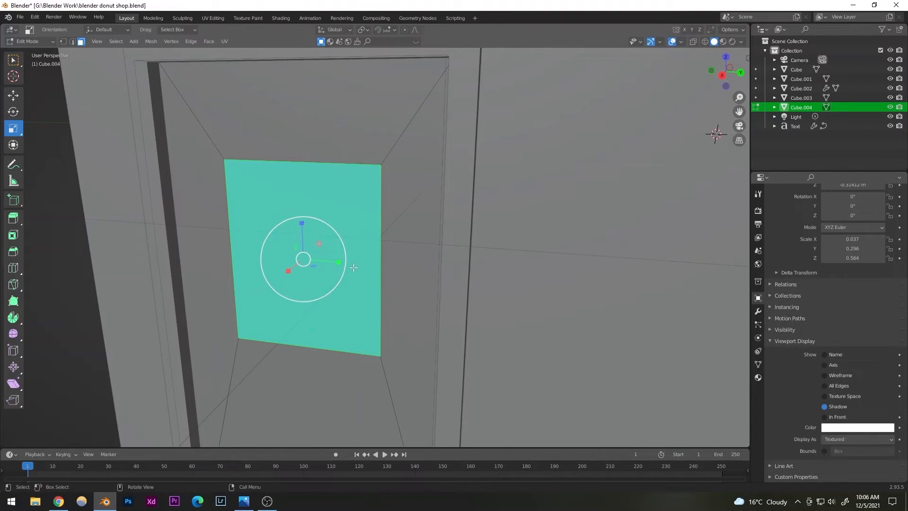
key("x")
scroll(268, 273, "down", 4)
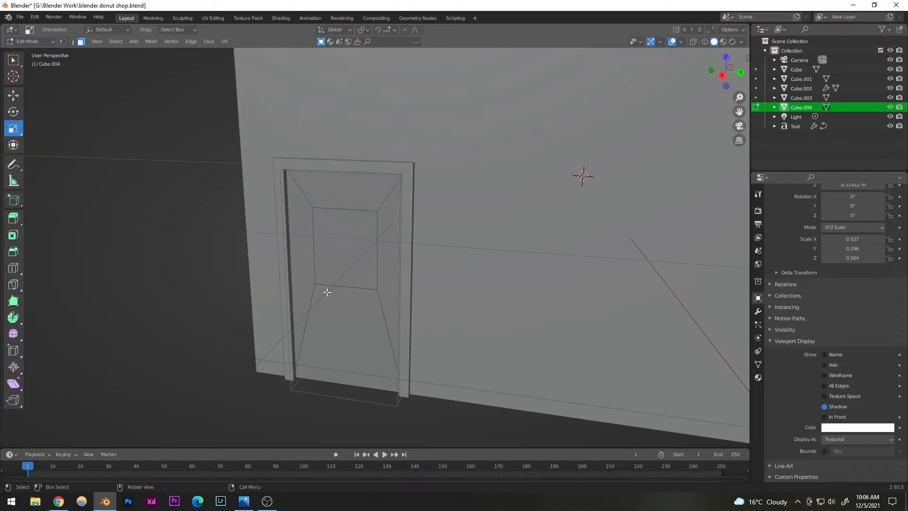
Delete the door's inset back face so the window opening goes all the way through the door.
middle_click_drag(389, 292, 408, 271)
scroll(324, 270, "up", 4)
left_click(323, 270)
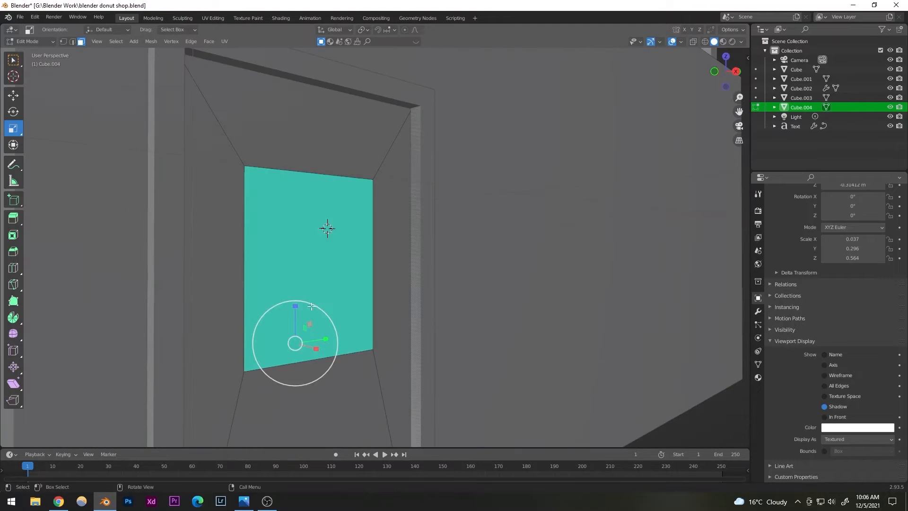
middle_click_drag(371, 213, 323, 220)
mouse_move(193, 285)
middle_mouse_down()
mouse_move(168, 284)
mouse_move(185, 279)
middle_mouse_up()
key("x")
left_click(186, 283)
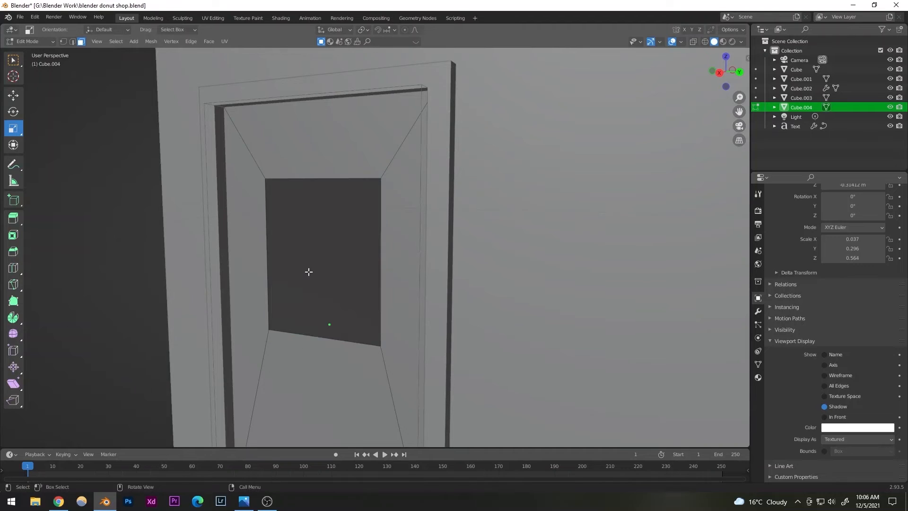
Return to Object Mode, deselect the door and save the file.
scroll(308, 270, "down", 6)
mouse_move(341, 286)
middle_mouse_down()
mouse_move(509, 382)
mouse_move(349, 365)
middle_mouse_up()
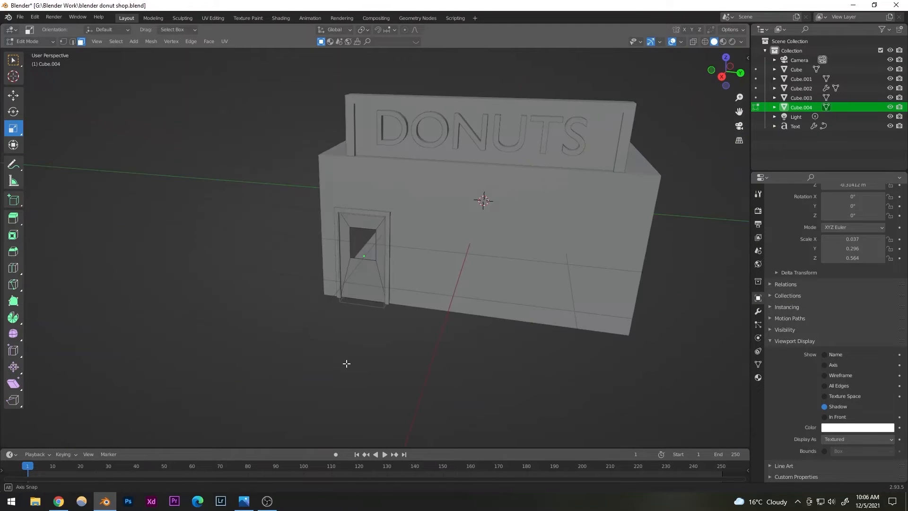
left_click(31, 41)
left_click(33, 54)
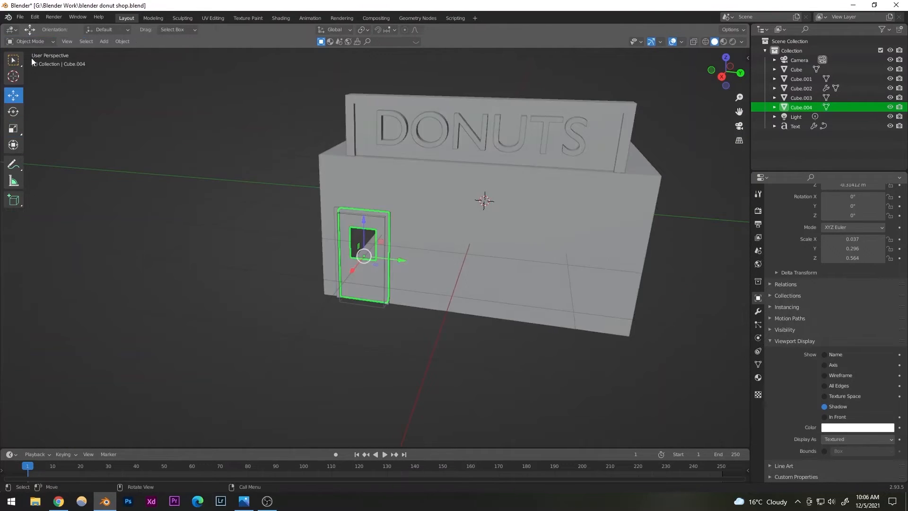
left_click(172, 180)
key("ctrl+s")
scroll(427, 297, "up", 5)
scroll(374, 303, "up", 5)
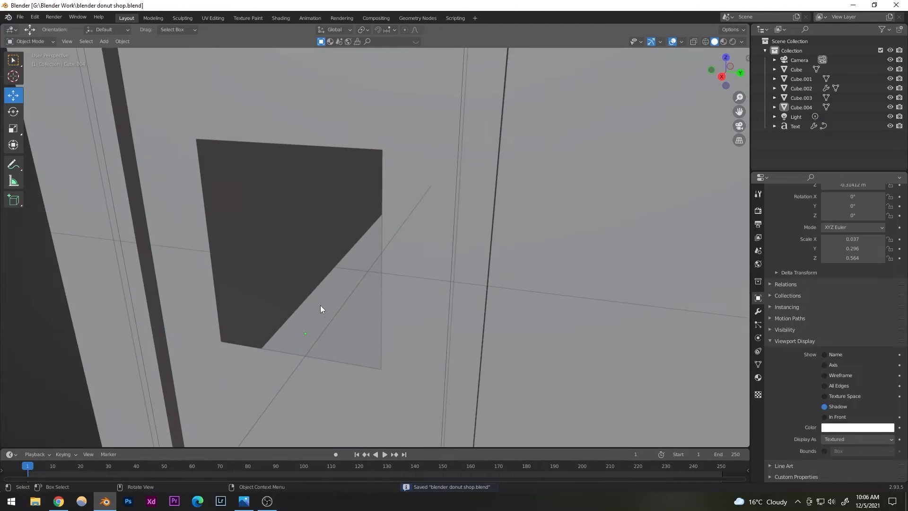
middle_click_drag(320, 308, 365, 324)
scroll(322, 289, "down", 3)
scroll(405, 299, "down", 8)
scroll(342, 262, "up", 8)
middle_click_drag(342, 263, 415, 283)
left_click(415, 282)
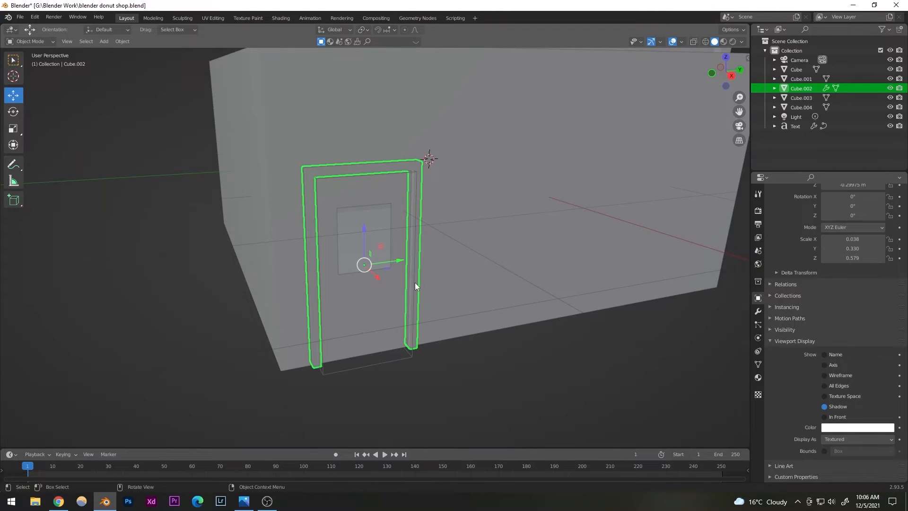
left_click(416, 302)
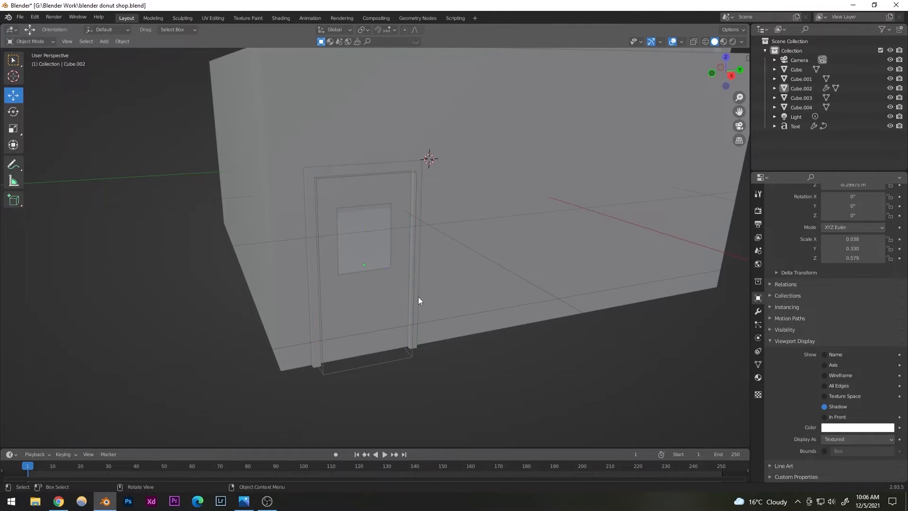
left_click(417, 299)
left_click(419, 326)
left_click(419, 318)
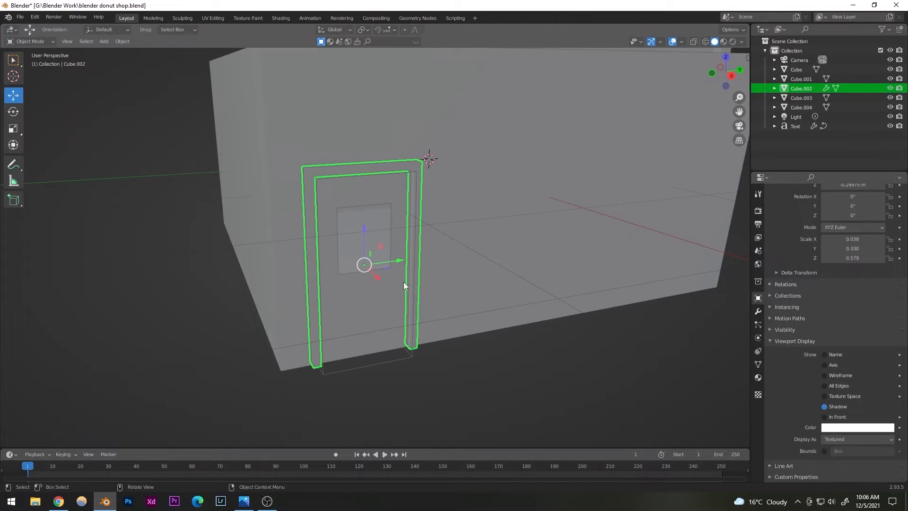
left_click(497, 406)
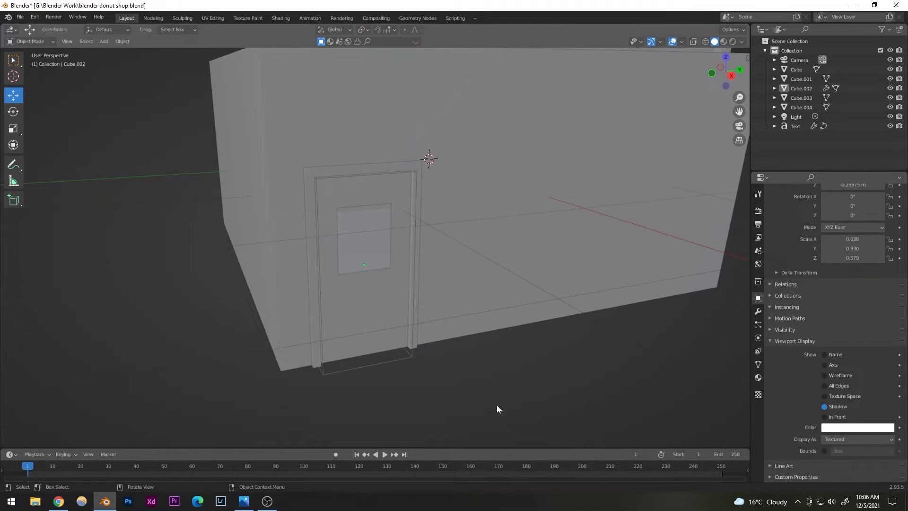
Duplicate the doorway frame with its wireframe cutter and place the copies about 0.64 m along X in front of the door.
left_click(418, 339)
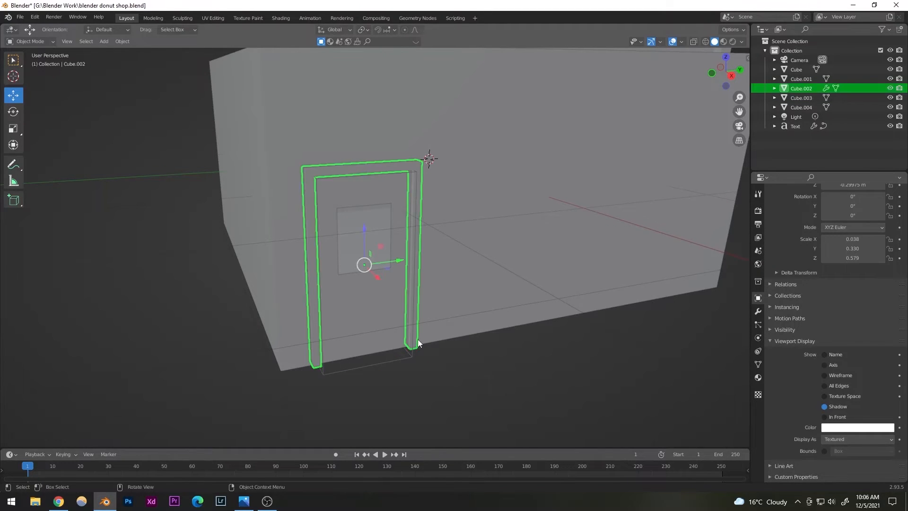
left_click(410, 358, "shift")
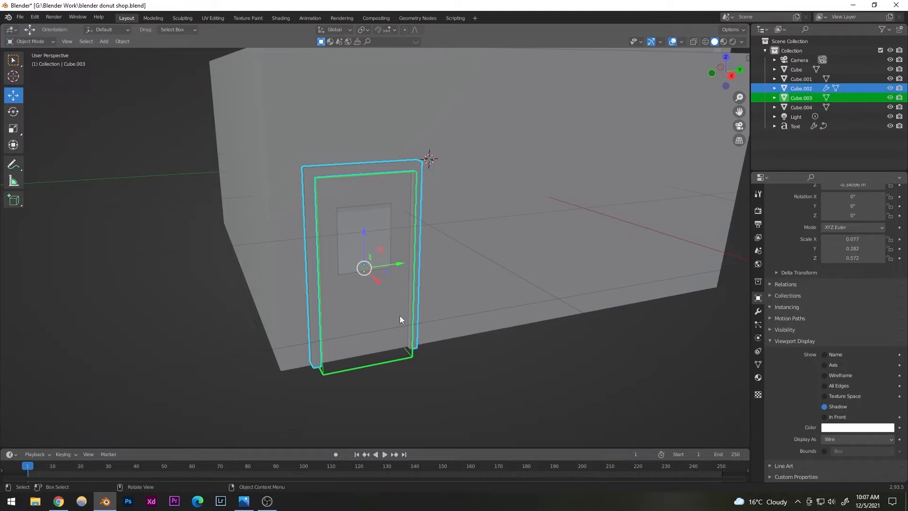
key("shift+d")
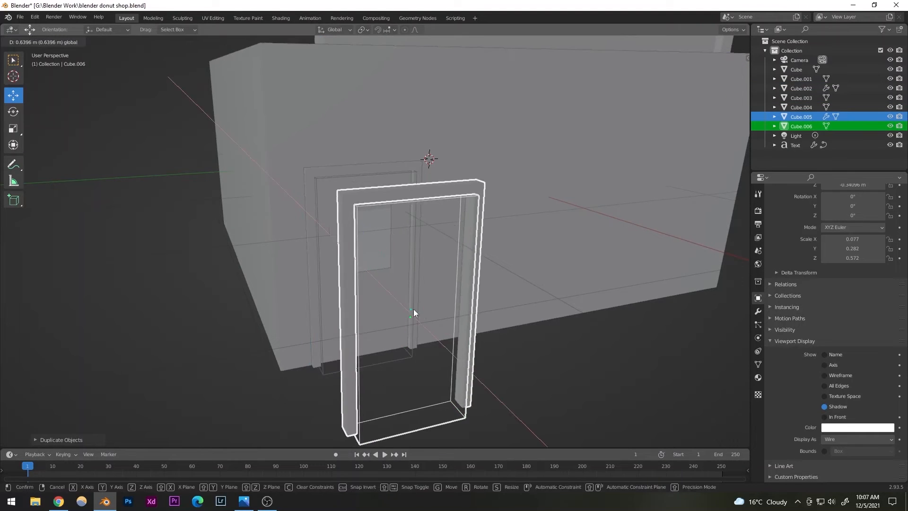
left_click(413, 310)
middle_click_drag(413, 310, 372, 301)
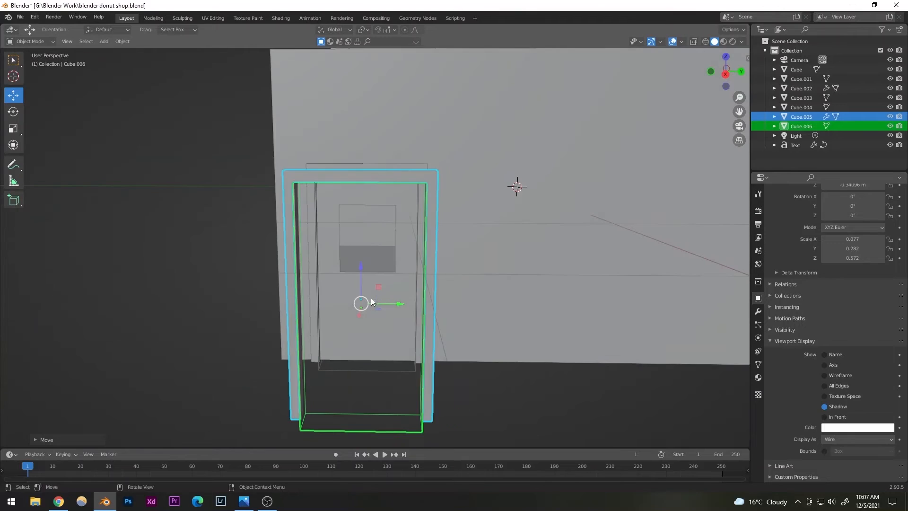
Scale the duplicated frame and cutter down uniformly and raise them along Z to the height of the door's window.
key("s")
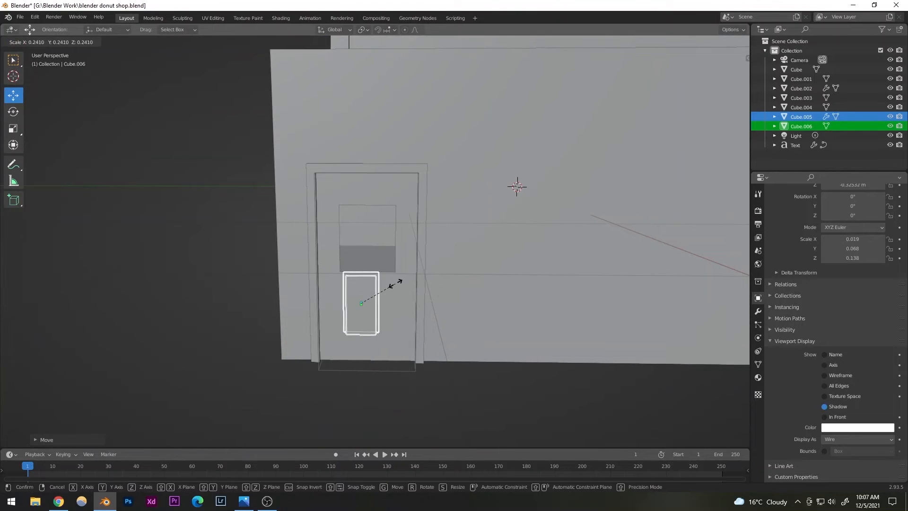
left_click(369, 308)
left_click_drag(359, 275, 360, 208)
scroll(345, 242, "up", 4)
middle_click_drag(349, 252, 330, 260)
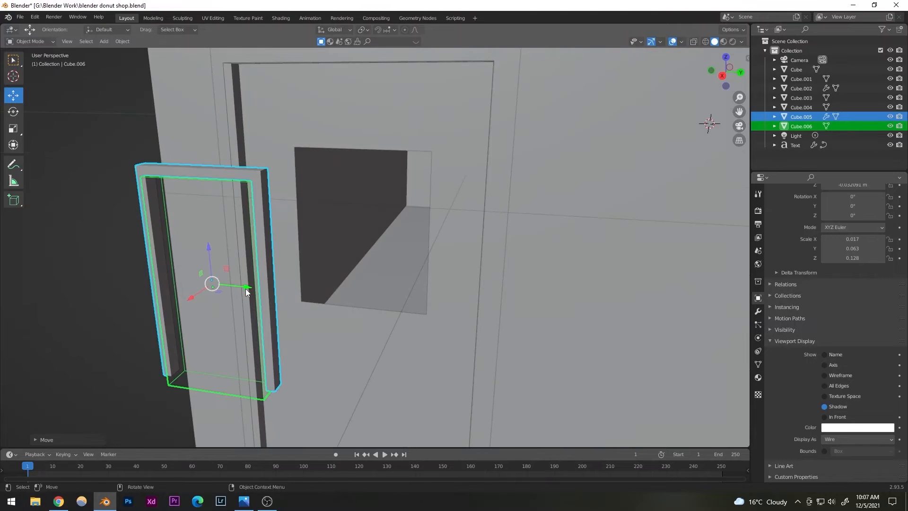
Move the small frame and its cutter together along X back to the door's window opening.
key("ctrl+KP_1")
key("Right")
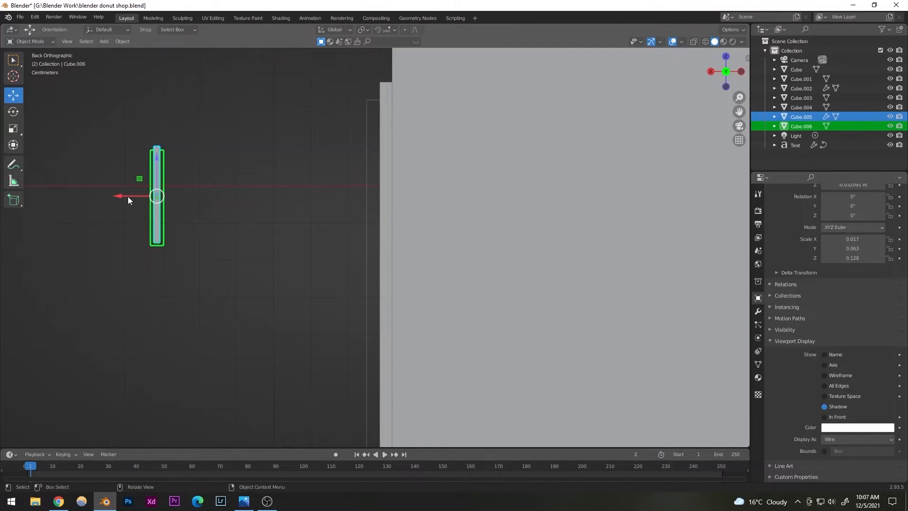
left_click_drag(128, 200, 339, 211)
middle_click_drag(339, 211, 382, 185)
left_click(381, 186)
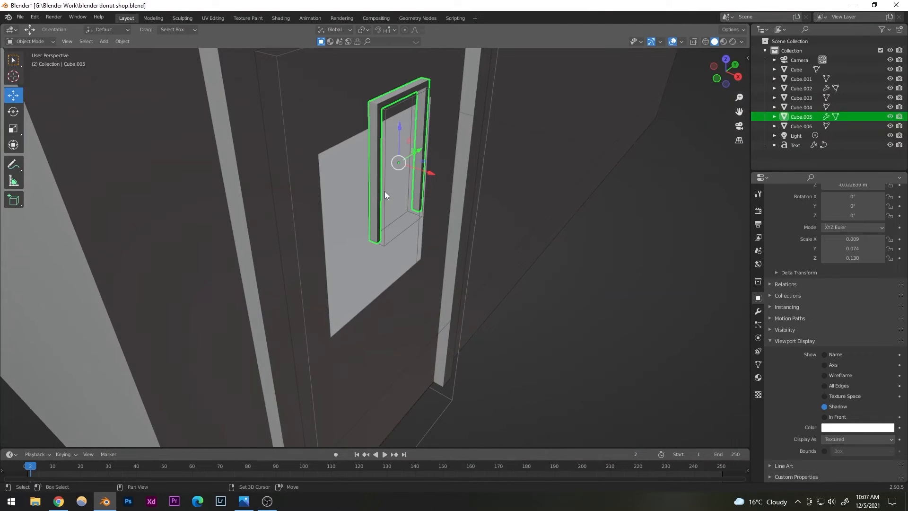
left_click(385, 192, "shift")
key("g")
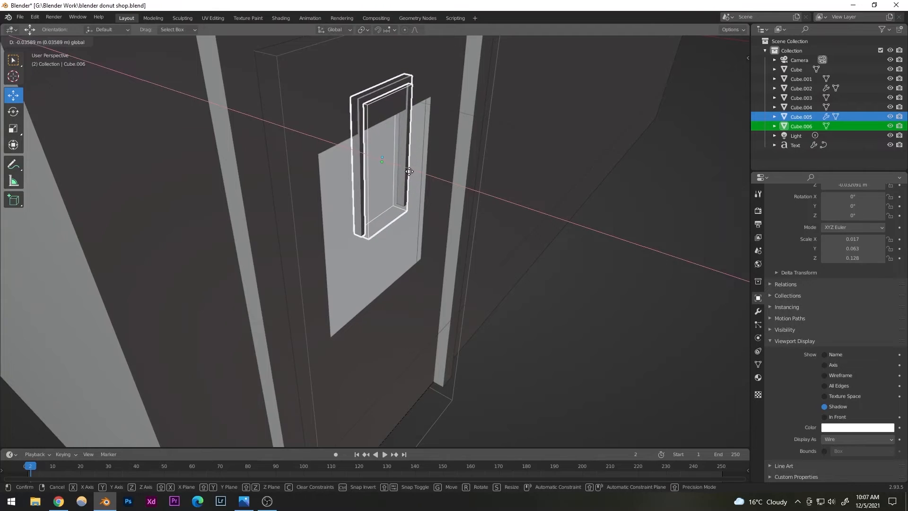
left_click(405, 227)
Lower the small frame and cutter along Z and shift them along Y to the middle of the window opening.
key("alt+z")
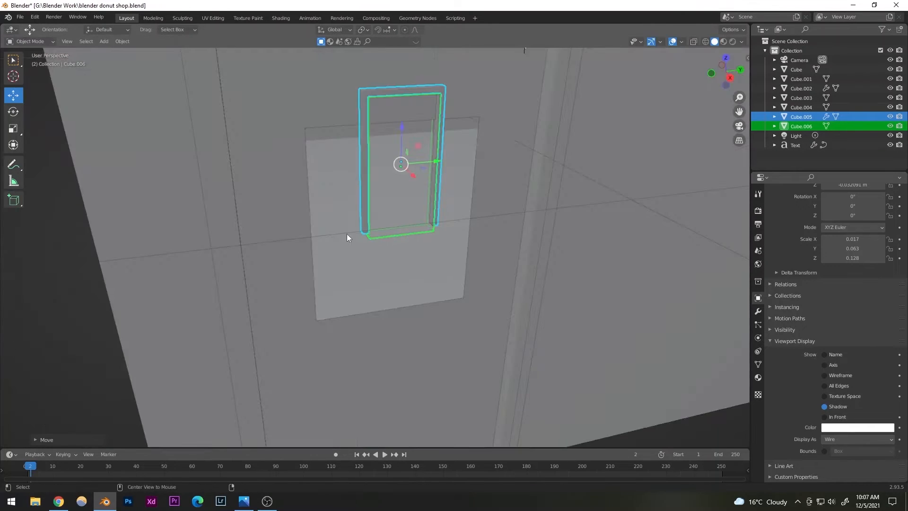
key("KP_3")
scroll(411, 239, "up", 4)
scroll(401, 270, "down", 2)
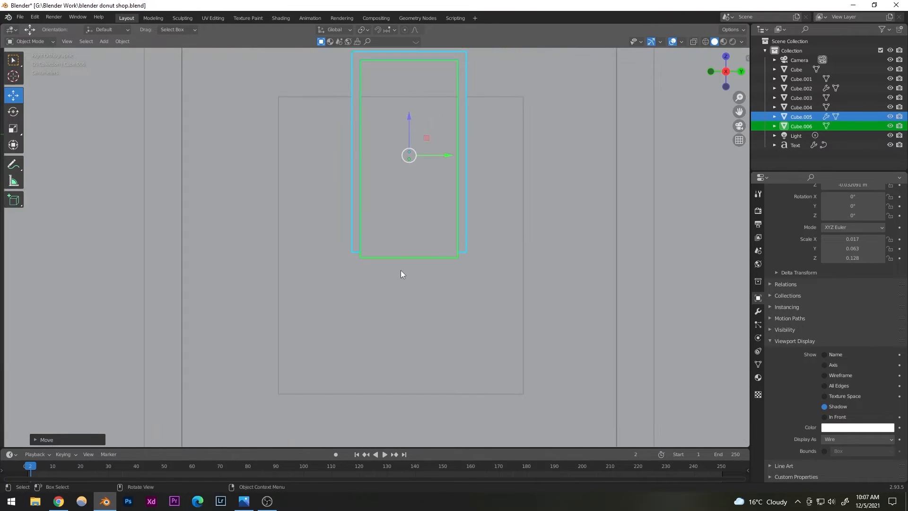
scroll(396, 218, "down", 2)
left_click_drag(400, 154, 400, 212)
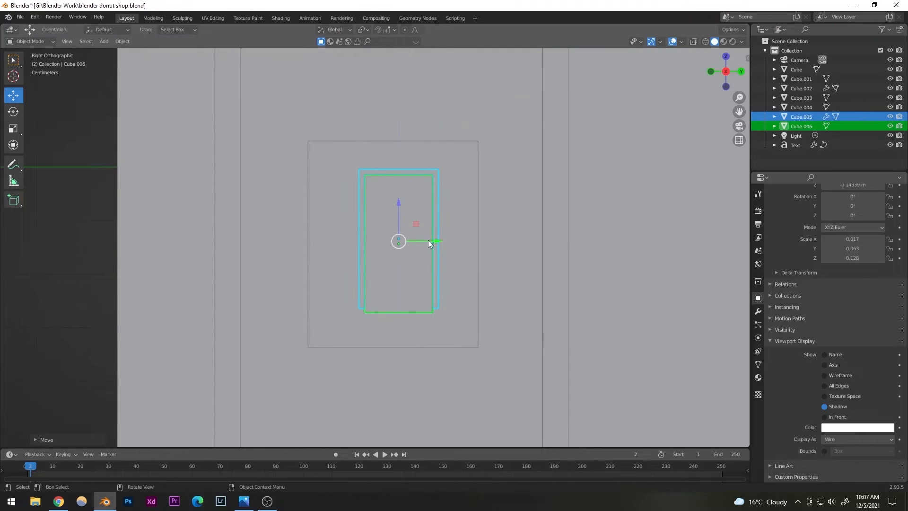
left_click_drag(430, 243, 416, 244)
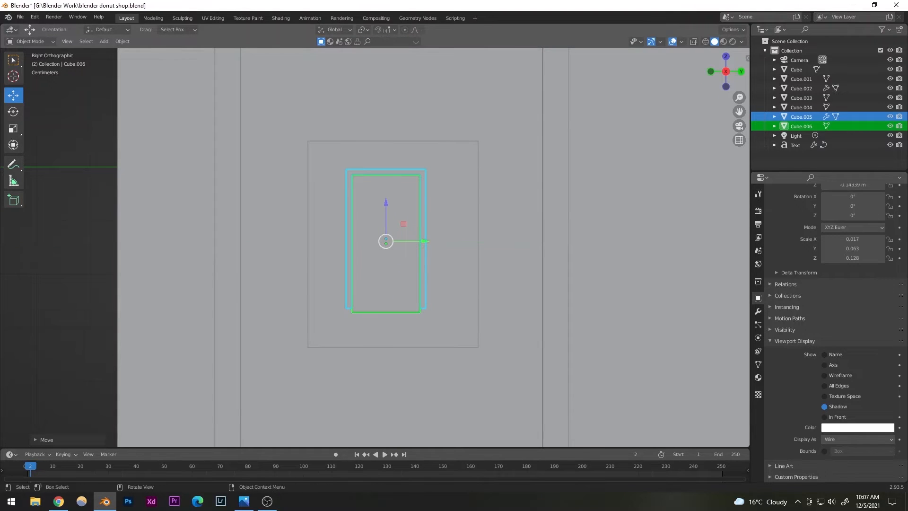
Stretch the small frame and cutter along Z and Y to the window opening's size, centring them along Y.
left_click(14, 129)
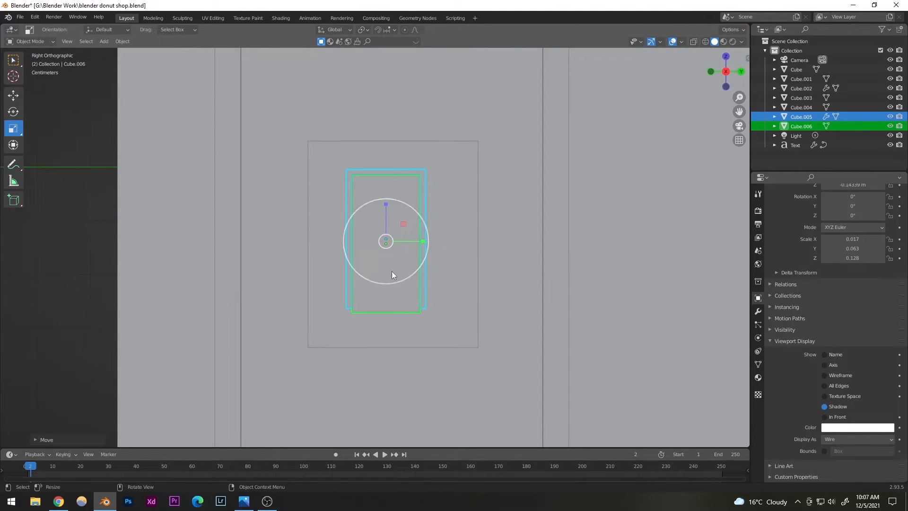
mouse_move(385, 206)
left_mouse_down()
mouse_move(386, 176)
mouse_move(398, 205)
left_mouse_up()
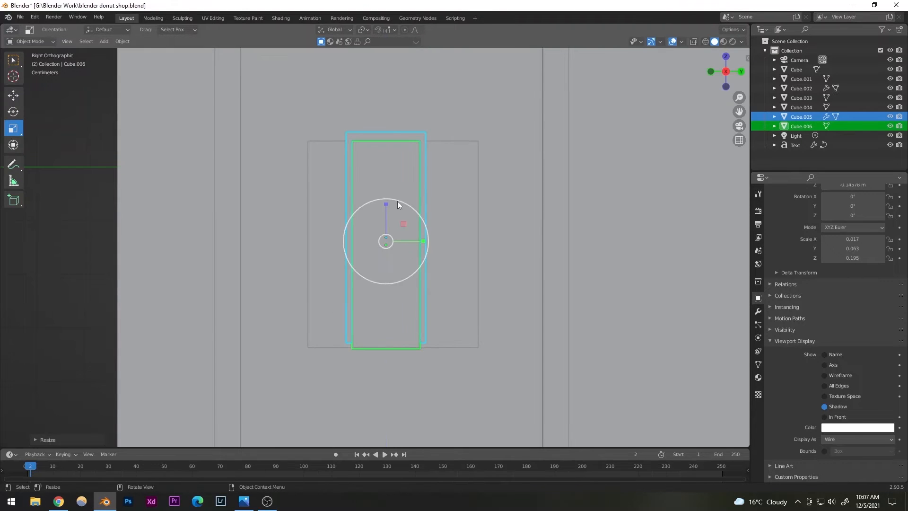
mouse_move(420, 244)
left_mouse_down()
mouse_move(465, 239)
mouse_move(423, 239)
mouse_move(432, 239)
left_mouse_up()
left_click(13, 97)
left_click(13, 128)
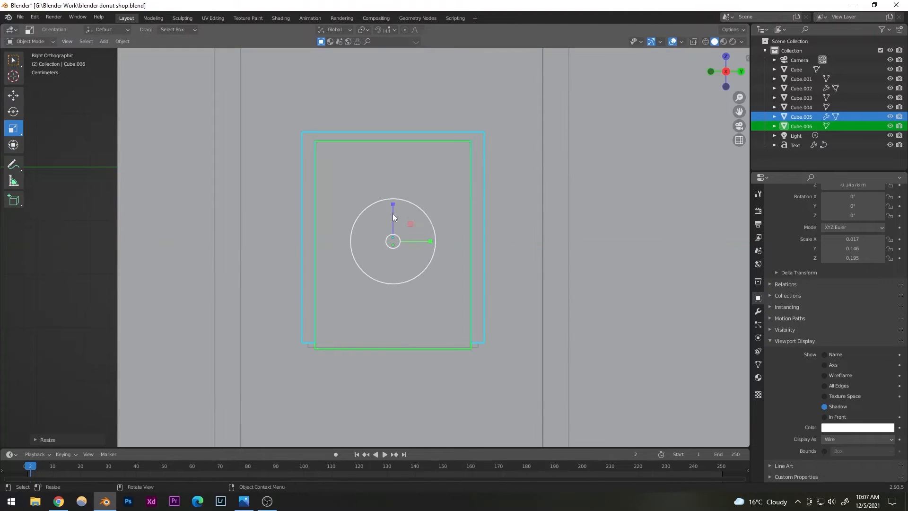
Stretch the window frame and cutter slightly more along Z and lower them to cover the opening's bottom edge.
mouse_move(393, 206)
left_mouse_down()
mouse_move(389, 225)
mouse_move(394, 205)
left_mouse_up()
left_click(13, 95)
left_click(19, 129)
left_click(13, 95)
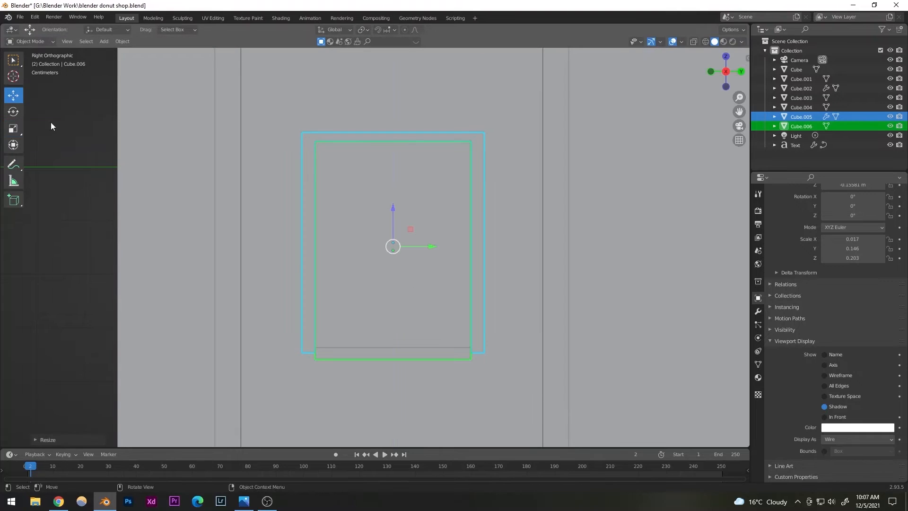
Select only the wireframe cutter and raise it slightly along Z within the window frame.
left_click(446, 356)
left_click(450, 359)
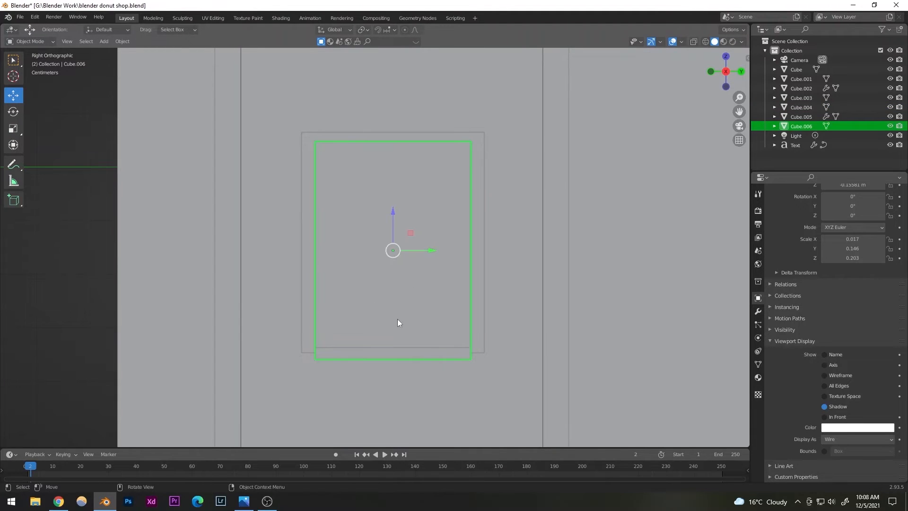
middle_click_drag(422, 317, 464, 333)
left_click_drag(384, 217, 369, 202)
Scale the window frame's cutter down slightly, then shorten it along Z to leave a bar at the frame's bottom.
key("KP_3")
scroll(401, 299, "up", 5)
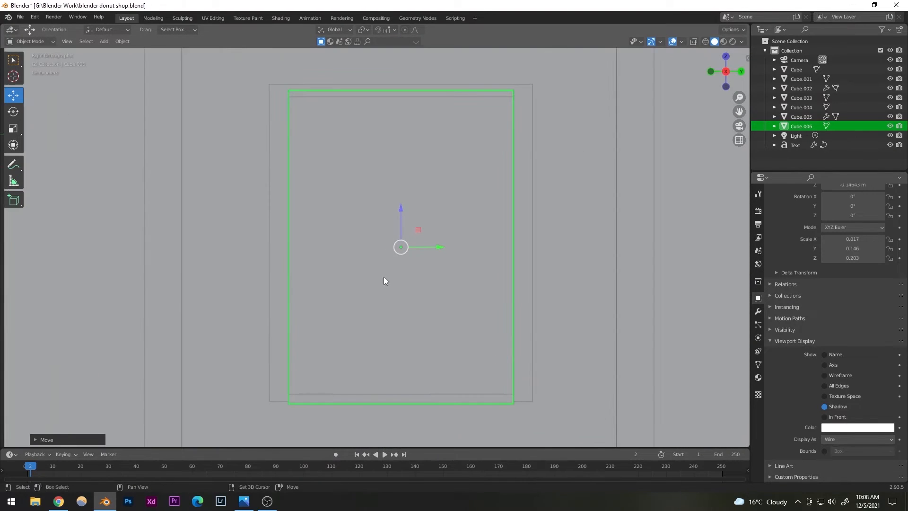
key("s")
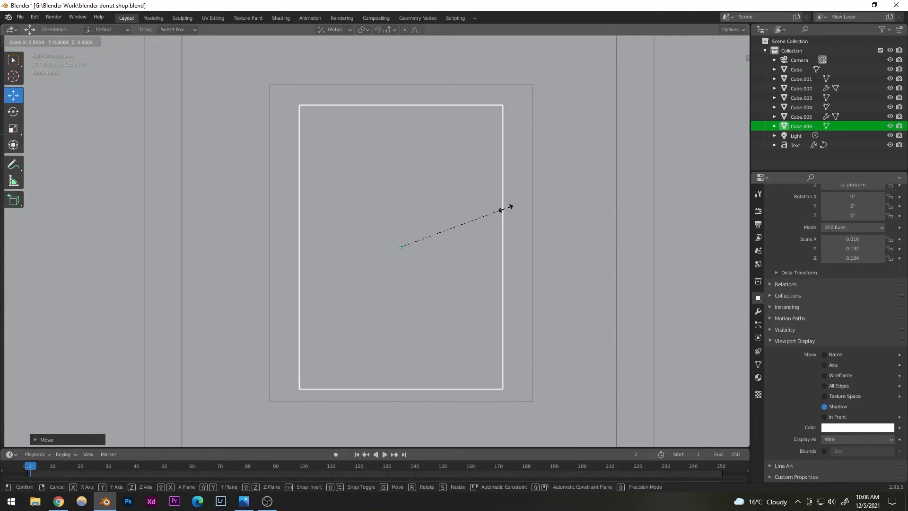
left_click(514, 207)
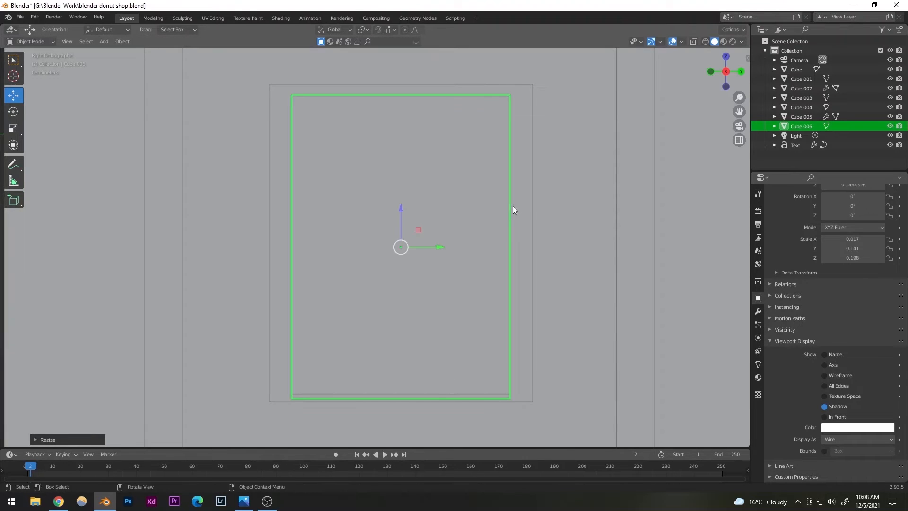
left_click(14, 129)
left_click_drag(401, 208, 402, 212)
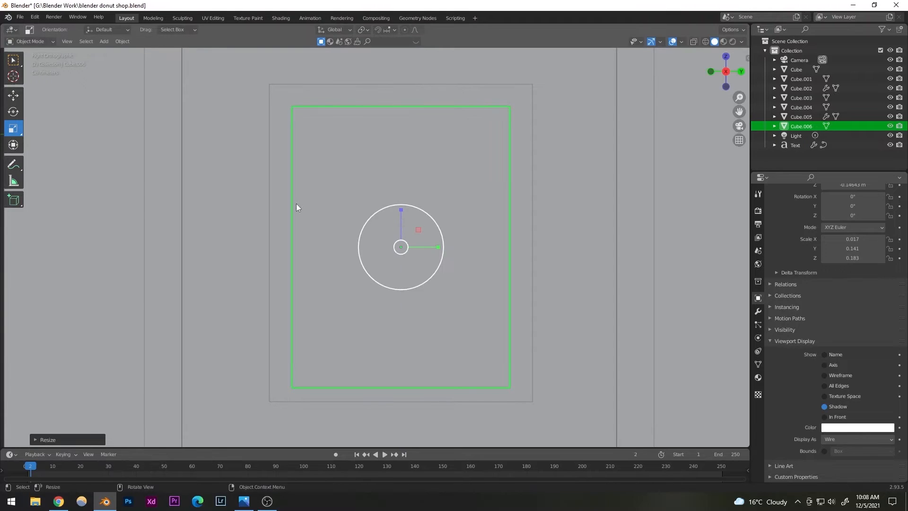
Move the cutter up along Z to even out the window frame's top and bottom bars, then deselect it.
key("g")
key("z")
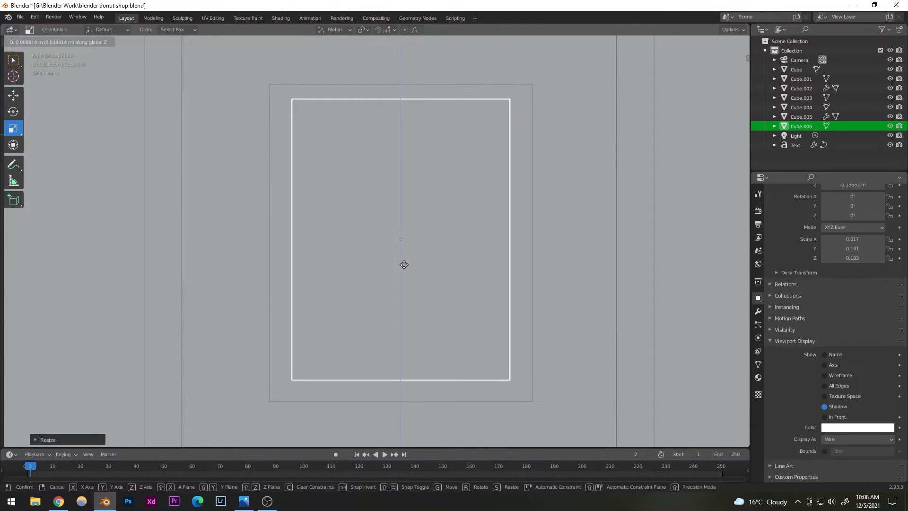
left_click(404, 269)
scroll(372, 285, "down", 3)
left_click(158, 282)
Select the door's window frame together with its cutter, shift both slightly along X, and save the file.
middle_click_drag(158, 281, 468, 360)
scroll(506, 371, "up", 4)
middle_click_drag(371, 321, 336, 274)
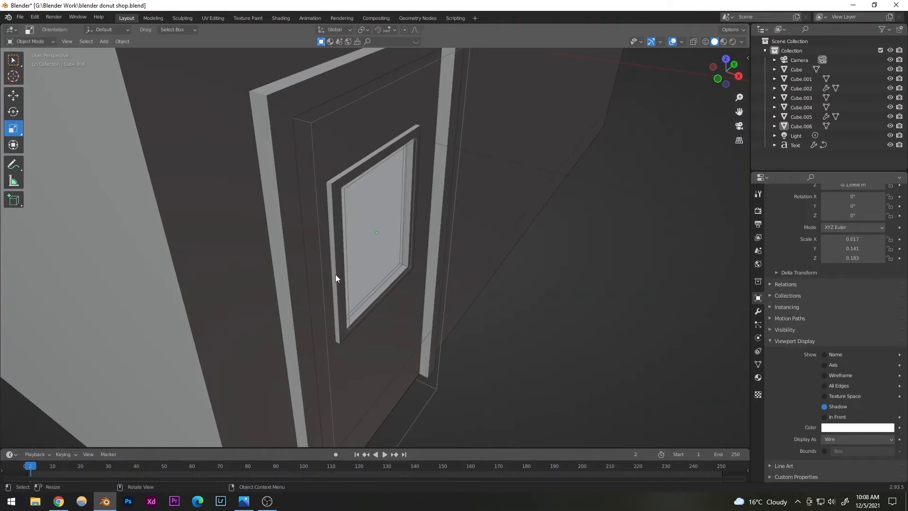
left_click(336, 274)
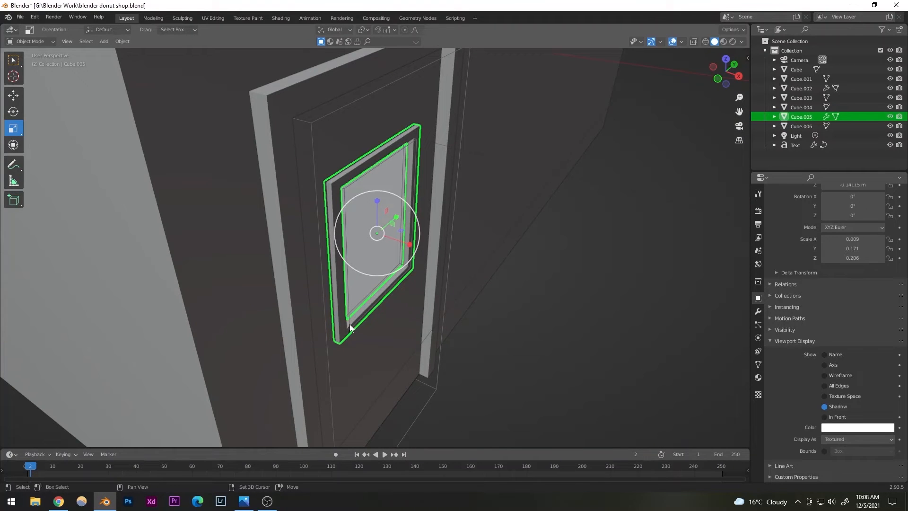
left_click(396, 244, "shift")
left_click(13, 96)
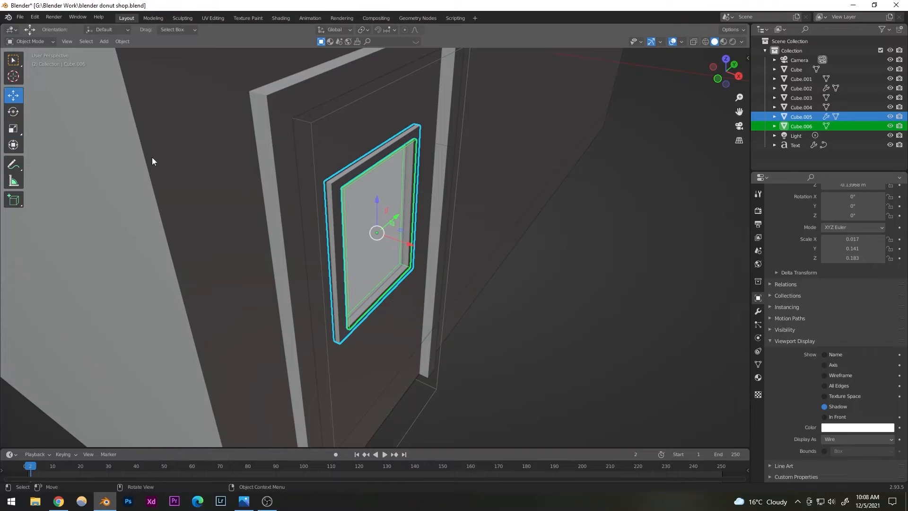
mouse_move(410, 250)
left_mouse_down()
mouse_move(403, 243)
mouse_move(414, 247)
left_mouse_up()
left_click(546, 360)
middle_click_drag(544, 358, 353, 297)
scroll(402, 333, "down", 5)
scroll(449, 338, "down", 2)
key("ctrl+s")
Examine the whole donut shop from the front and side, saving the file along the way.
scroll(412, 326, "up", 5)
scroll(353, 297, "up", 2)
scroll(351, 271, "down", 4)
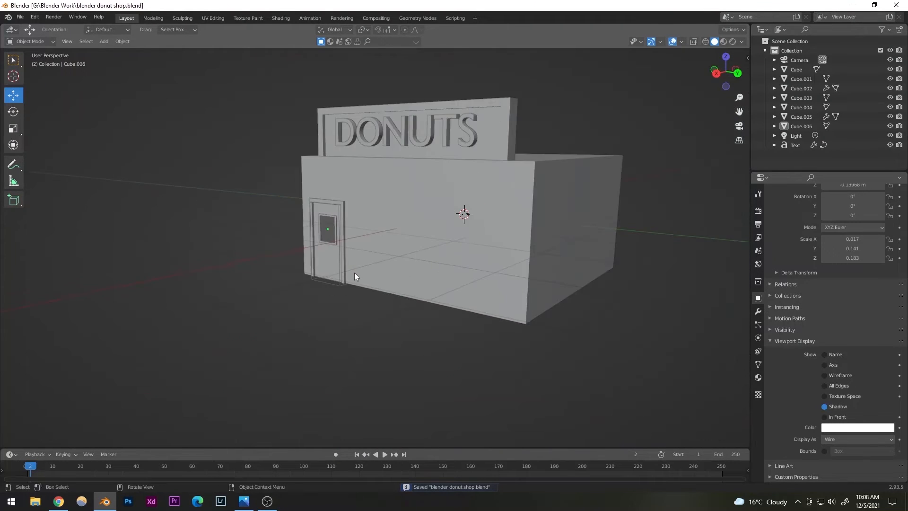
scroll(316, 295, "down", 2)
scroll(308, 294, "up", 4)
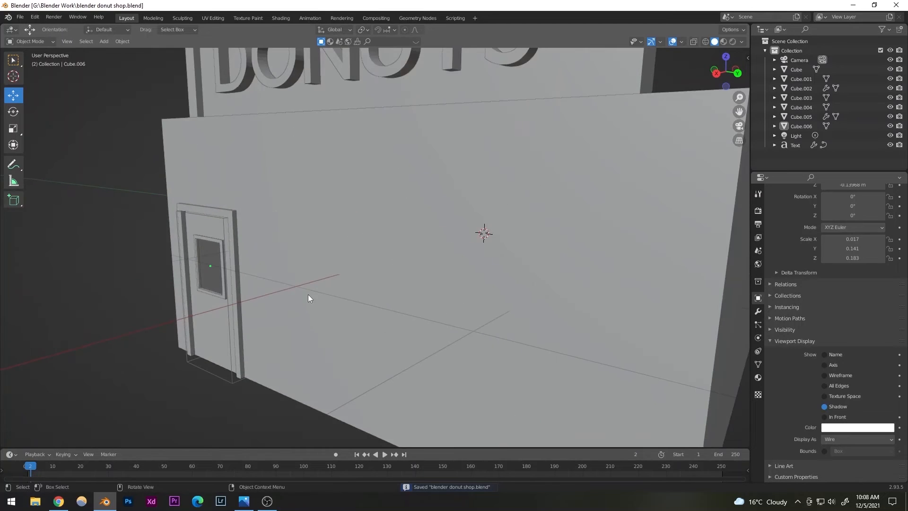
scroll(308, 294, "down", 4)
middle_click_drag(308, 295, 325, 296)
scroll(325, 296, "down", 1)
scroll(297, 310, "up", 3)
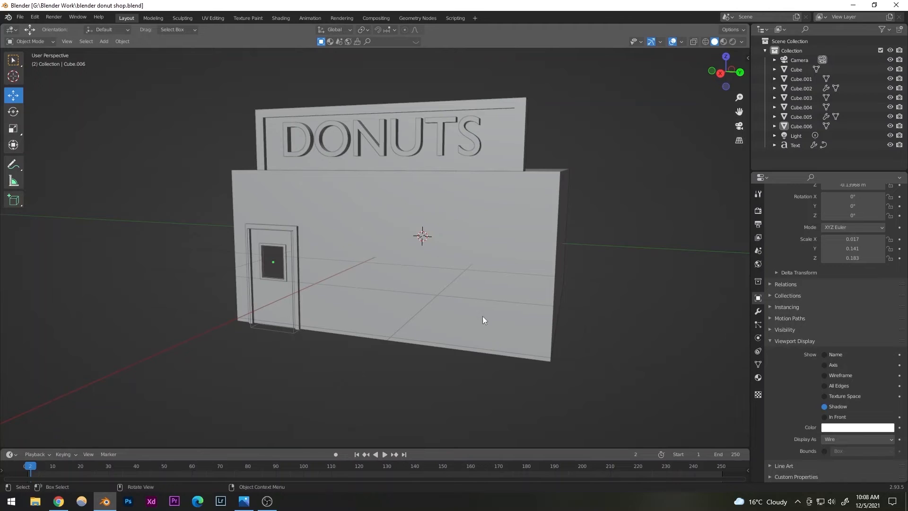
key("ctrl+s")
scroll(399, 337, "down", 3)
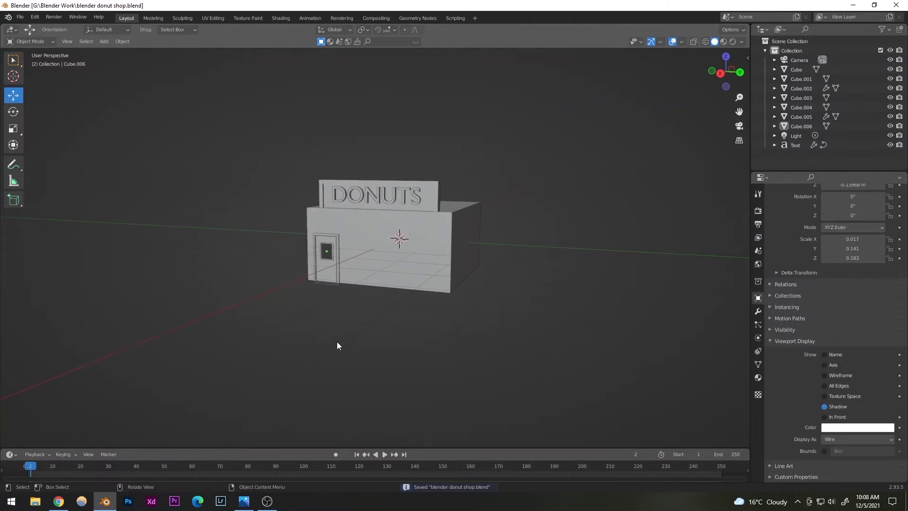
middle_click_drag(337, 342, 278, 359)
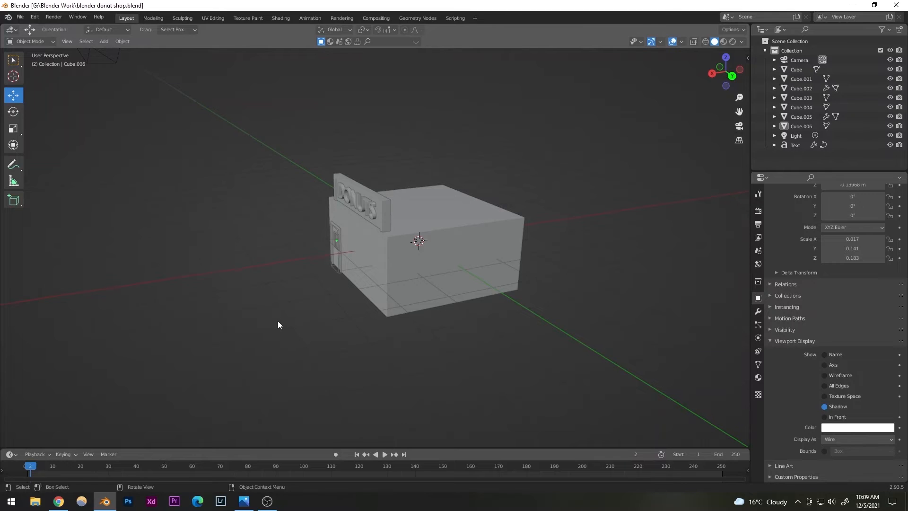
key("ctrl+s")
Select the main building block and switch it to Edit Mode.
middle_click_drag(240, 322, 303, 252)
scroll(387, 298, "up", 5)
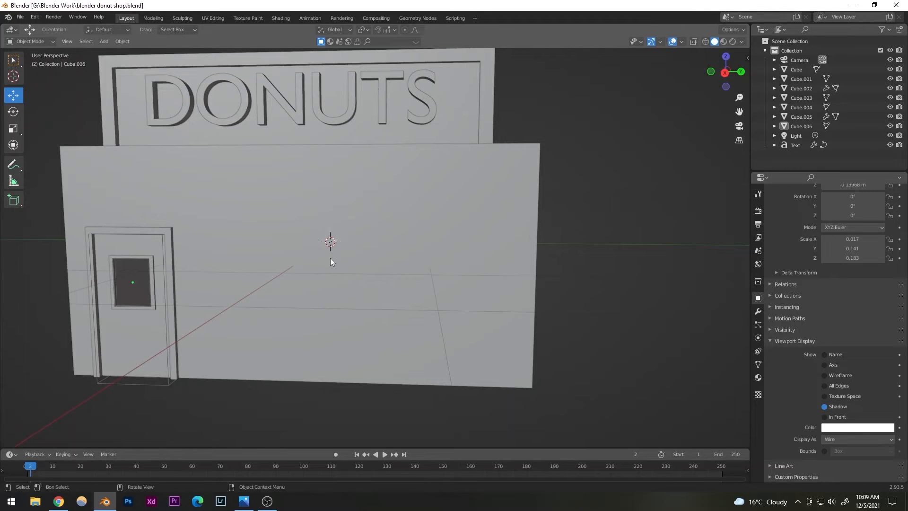
left_click(110, 148)
left_click(36, 41)
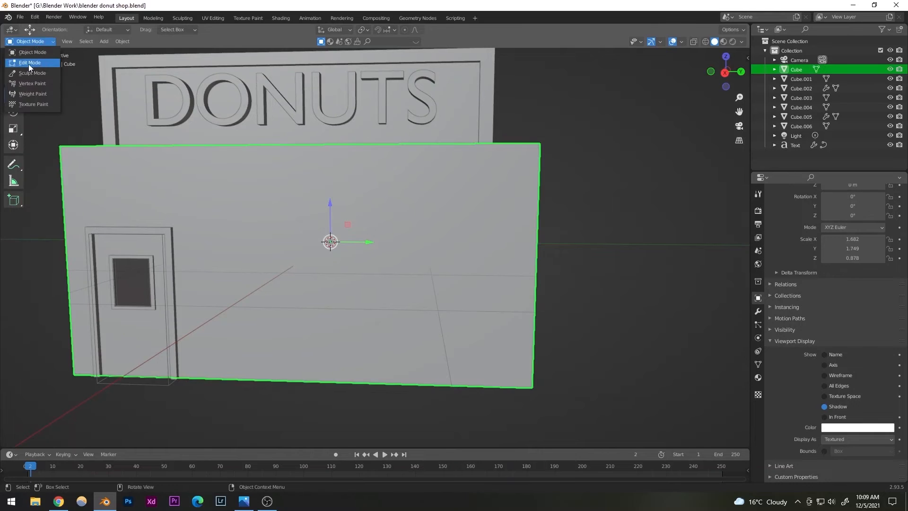
left_click(29, 64)
scroll(362, 266, "down", 3)
scroll(362, 265, "up", 4)
scroll(379, 284, "down", 2)
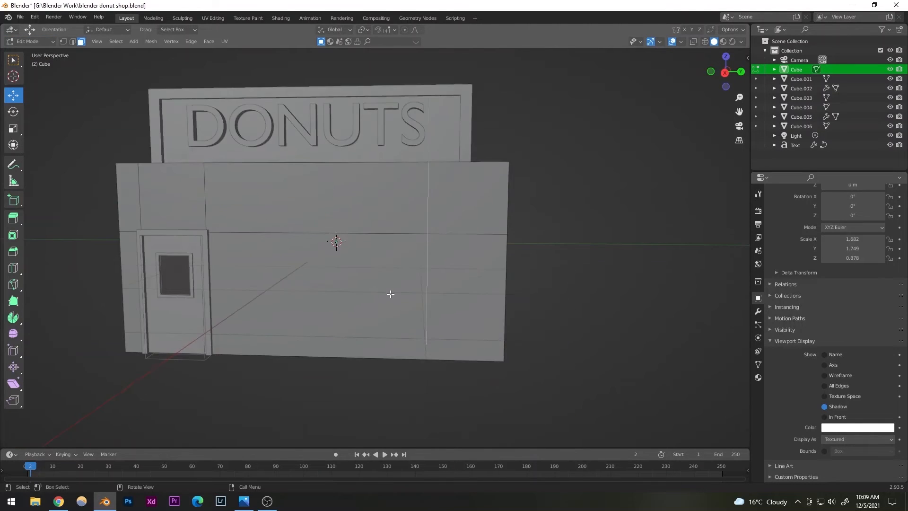
Add a vertical loop cut through the building's front wall between the door and the far corner.
middle_click_drag(390, 294, 410, 285)
key("ctrl+r")
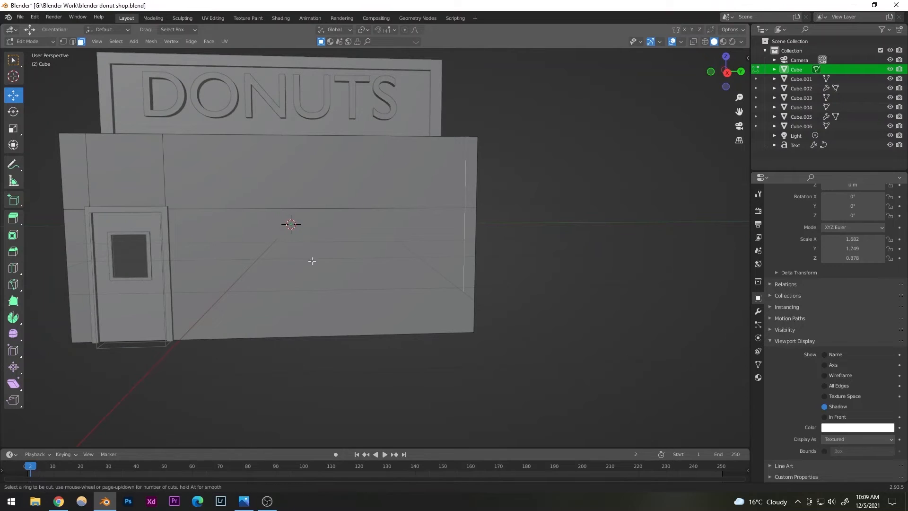
left_click(252, 216)
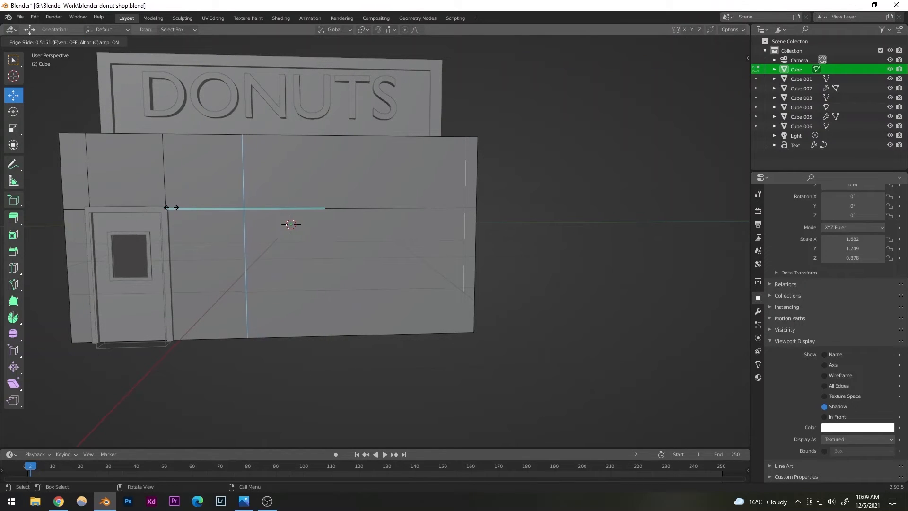
left_click(165, 207)
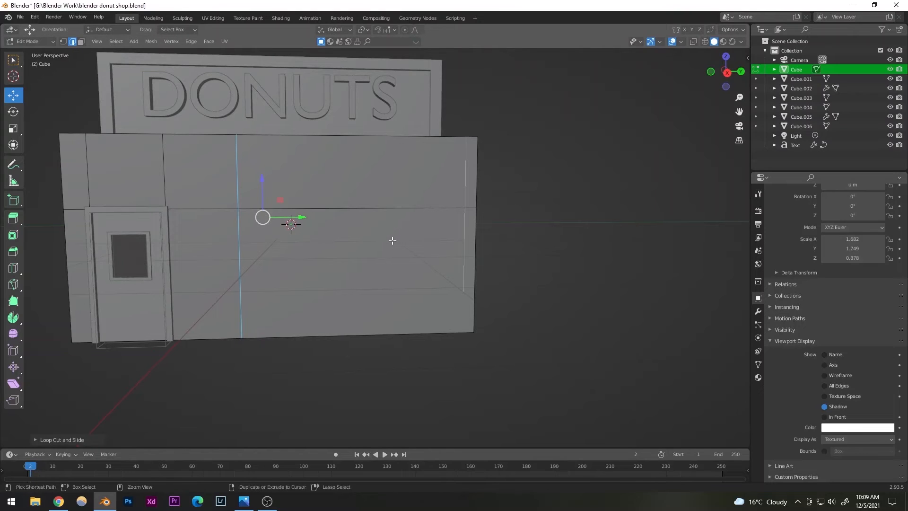
Select the new vertical edge loop around the building and slide it closer to the door.
left_click(373, 203)
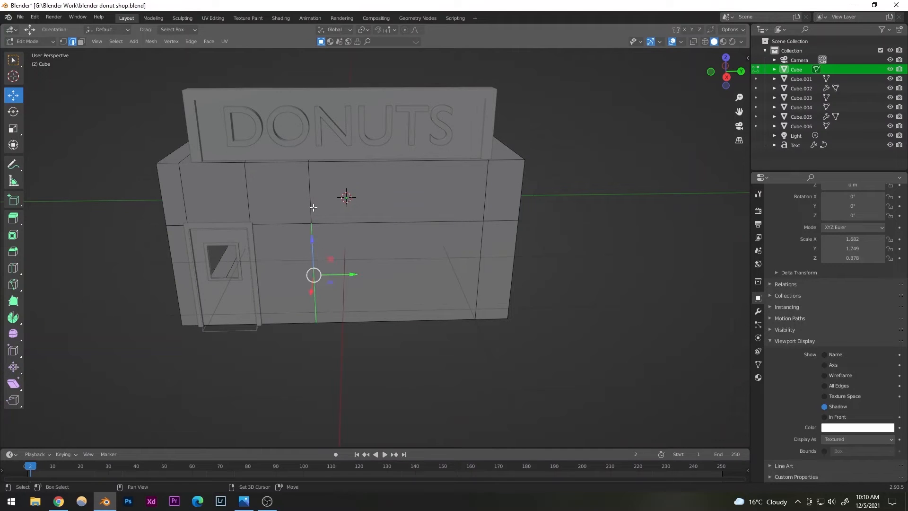
left_click(314, 208, "shift")
scroll(310, 246, "down", 2)
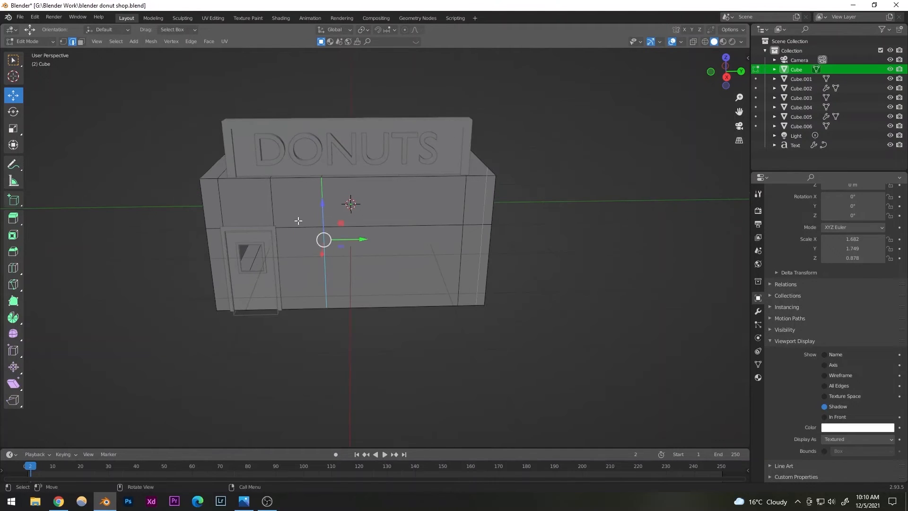
scroll(319, 228, "down", 3)
middle_click_drag(318, 228, 495, 127)
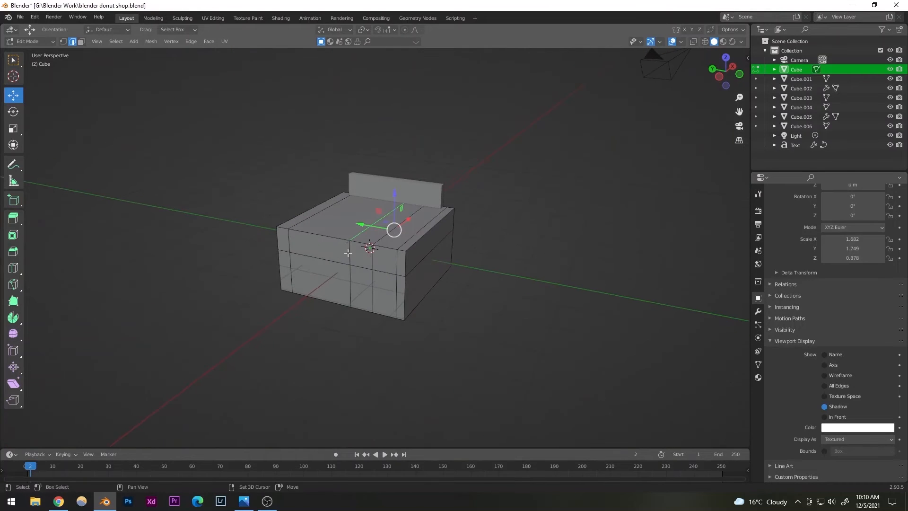
middle_click_drag(392, 303, 412, 290)
scroll(353, 263, "up", 3)
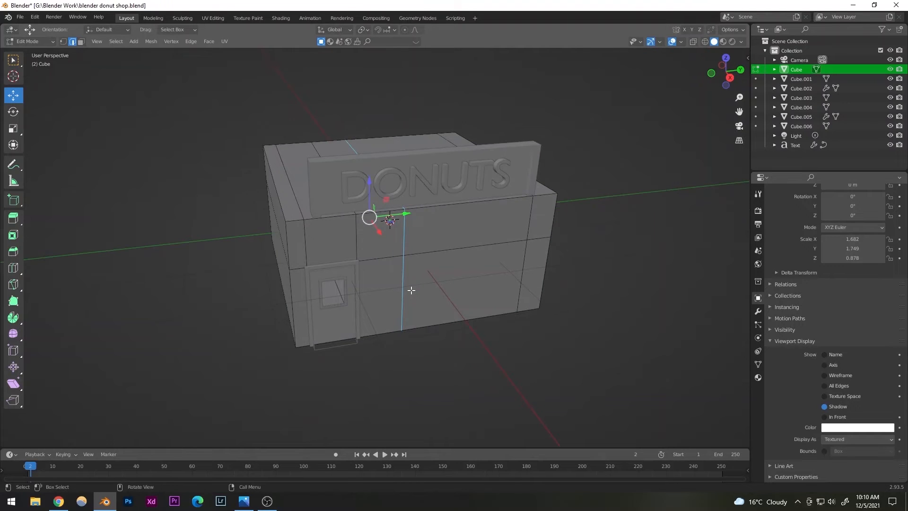
key("g")
key("g")
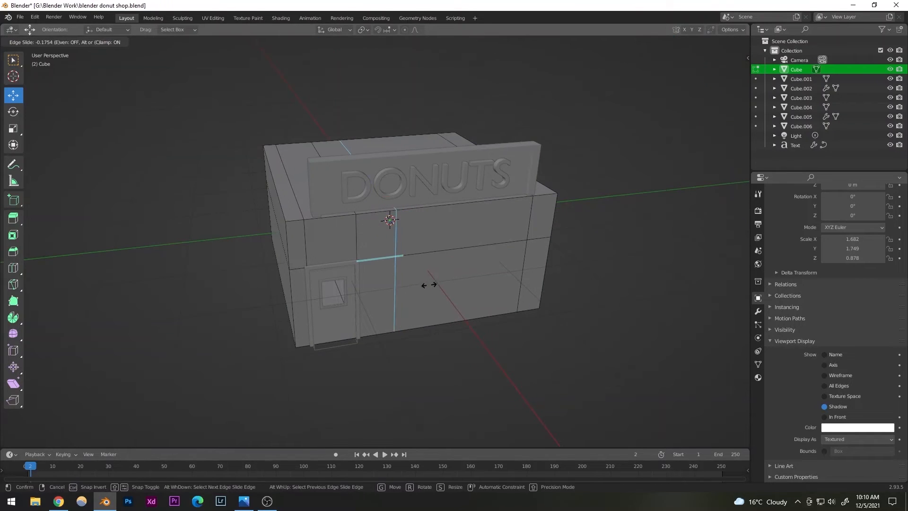
left_click(400, 288)
Add a horizontal loop cut around the building and slide it down to the lower part of the wall.
middle_click_drag(425, 389, 427, 331)
scroll(444, 308, "up", 4)
scroll(479, 335, "down", 1)
key("ctrl+r")
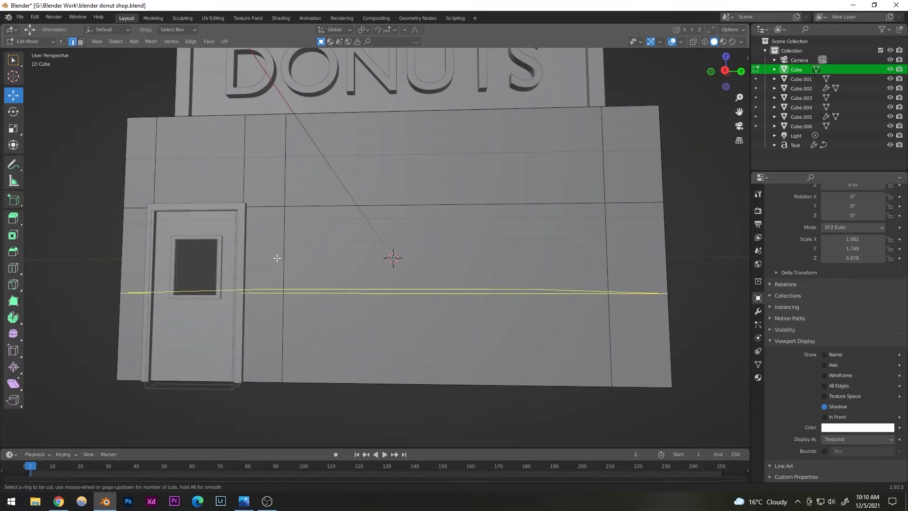
left_click(279, 263)
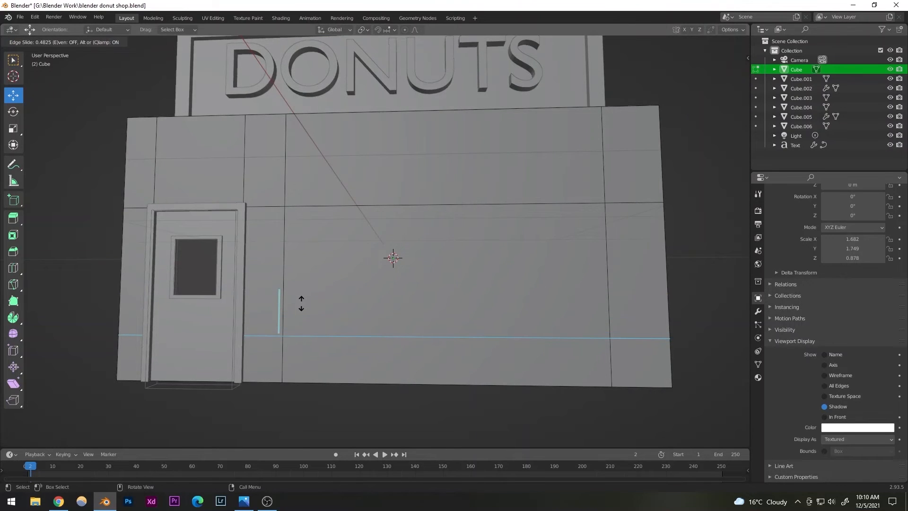
left_click(301, 305)
Slide the upper horizontal edge of the large front face upward, deselect it, and save the file.
middle_click_drag(305, 236, 383, 246)
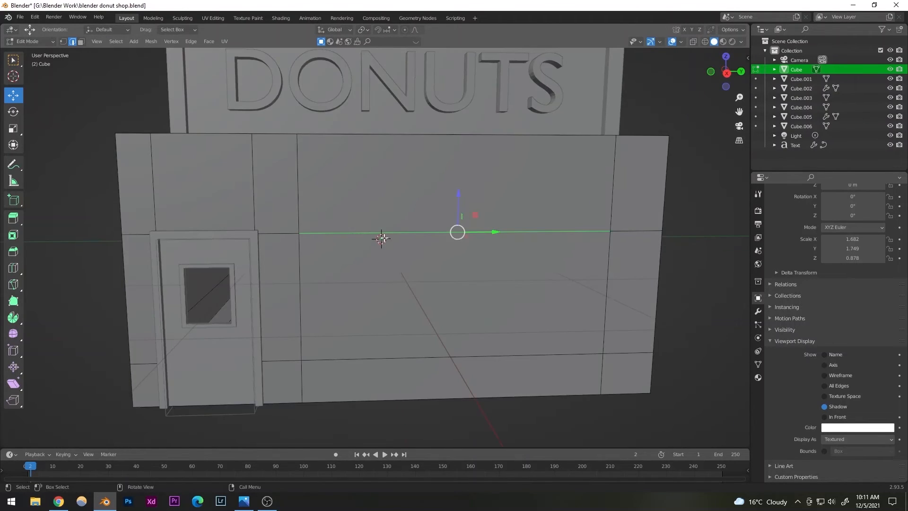
key("g")
key("g")
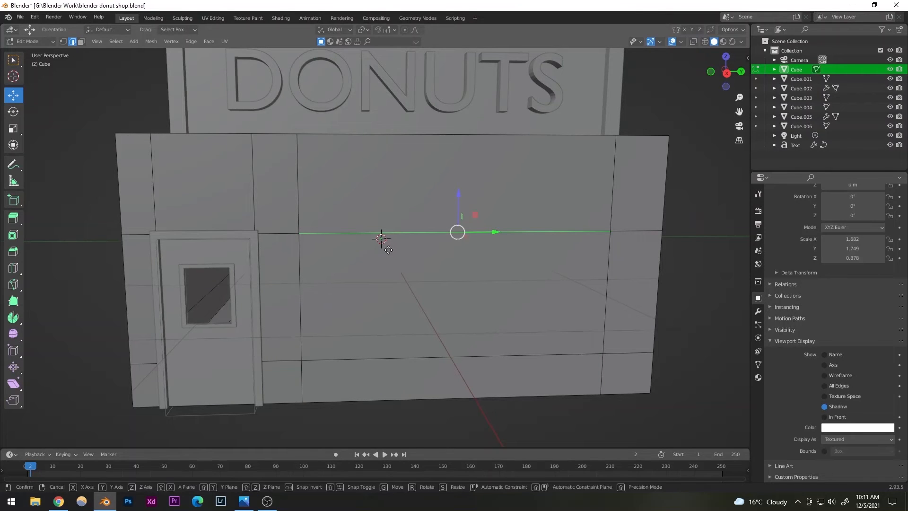
left_click(395, 200)
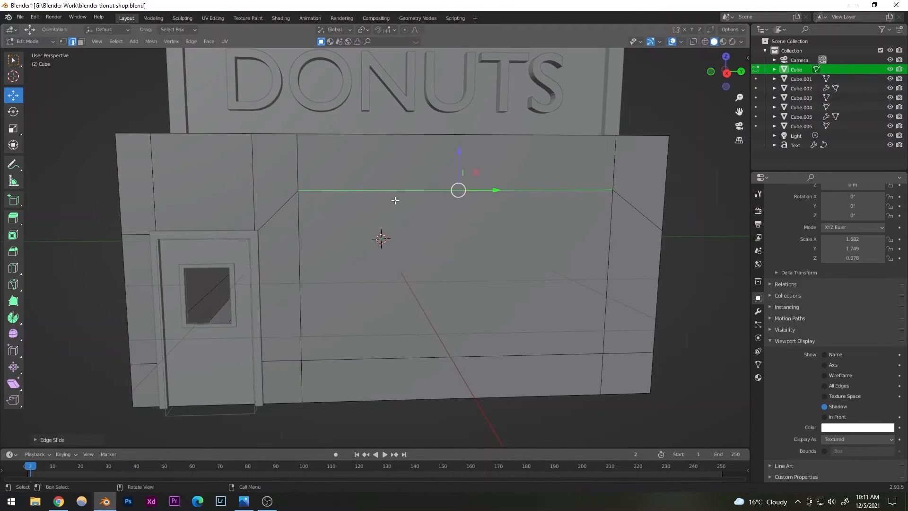
left_click(661, 108)
middle_click_drag(486, 240, 420, 270)
scroll(422, 265, "down", 5)
left_click(590, 221)
key("ctrl+s")
scroll(402, 273, "up", 5)
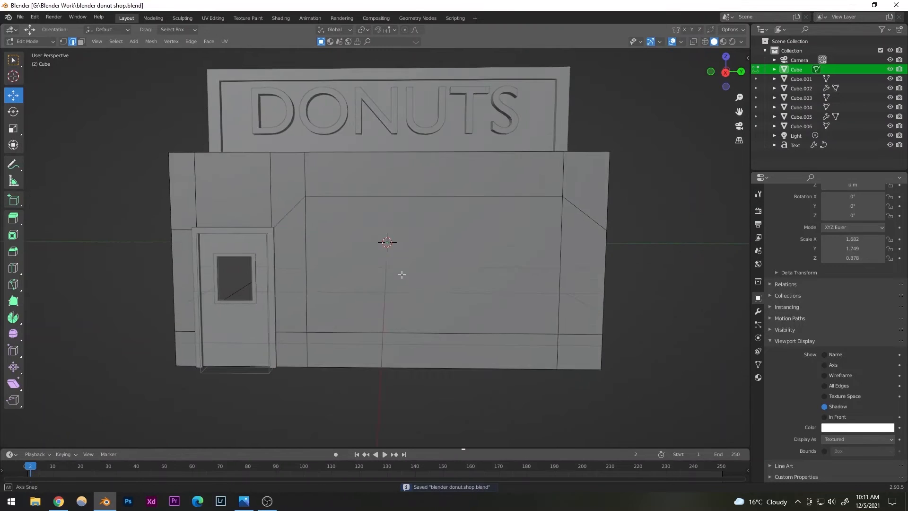
Raise the lower horizontal edge of the large front face slightly along Z and save the file.
left_click(399, 332)
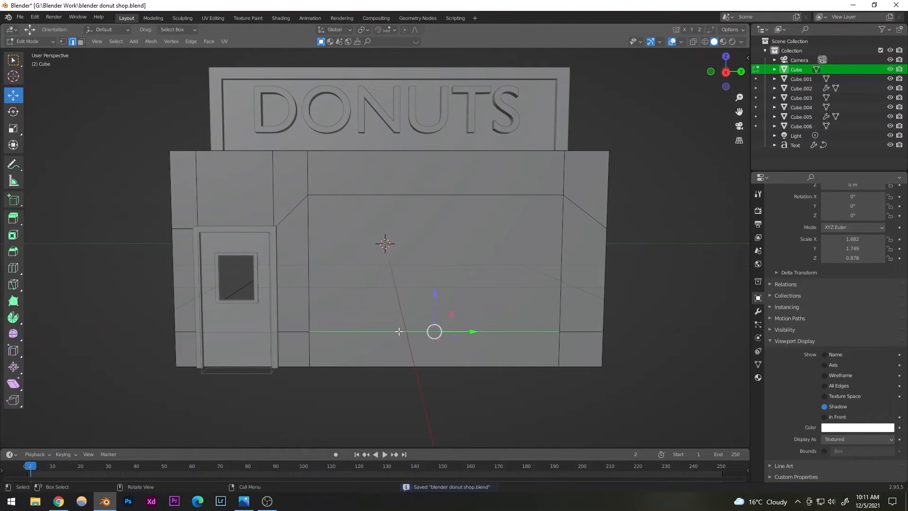
left_click_drag(432, 309, 434, 288)
left_click(611, 213)
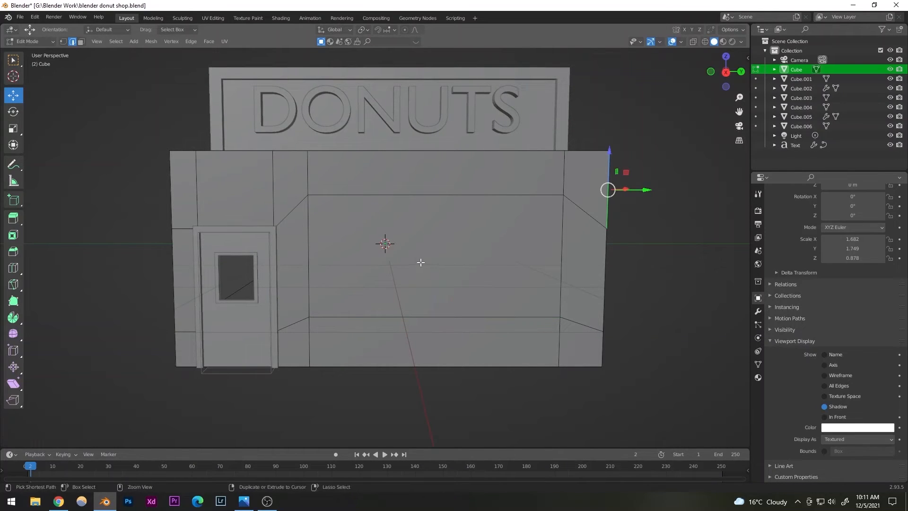
key("ctrl+s")
scroll(483, 286, "down", 3)
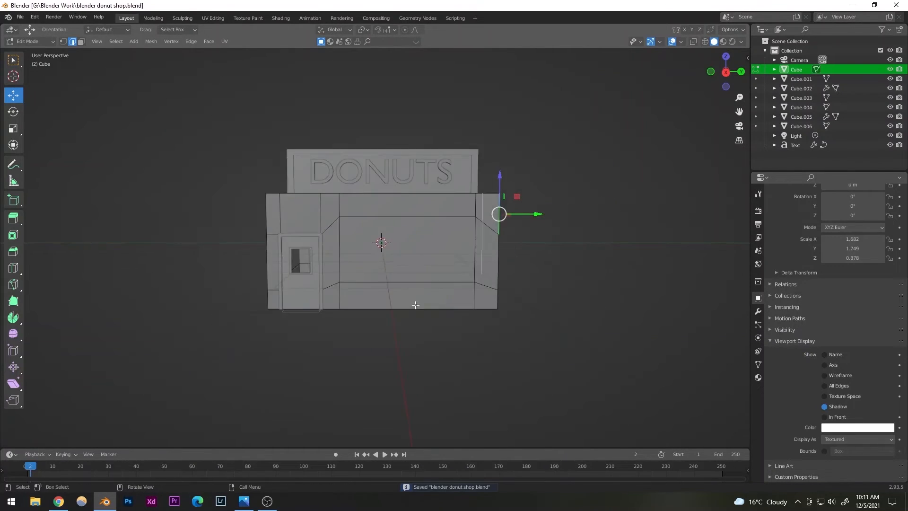
Switch to face selection and select the large front face beside the door.
left_click(486, 279)
middle_click_drag(382, 256, 331, 243)
scroll(346, 269, "up", 4)
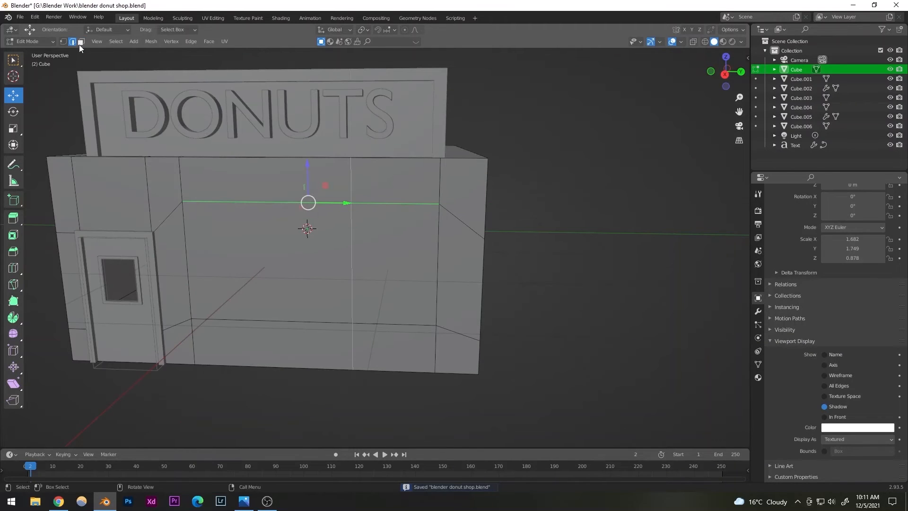
left_click(81, 43)
left_click(351, 249)
Try deleting the large front face, then restore it.
key("x")
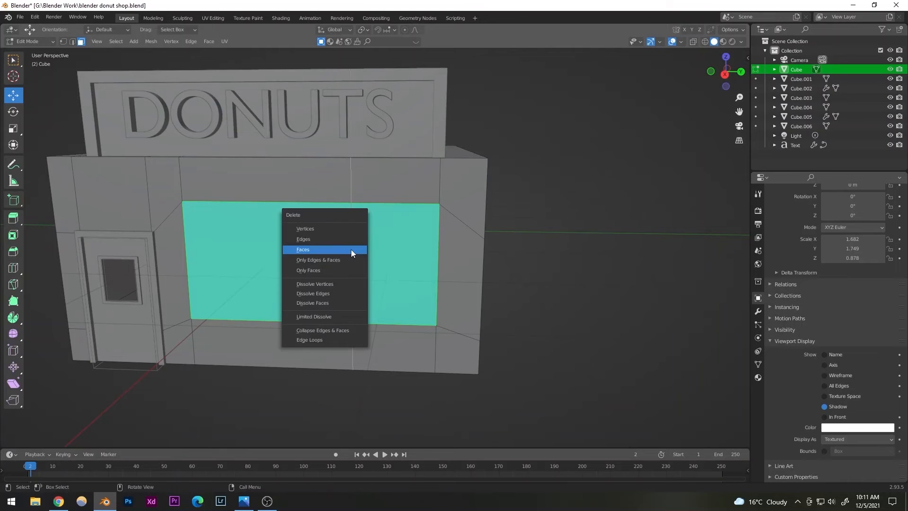
left_click(351, 249)
middle_click_drag(352, 249, 294, 324)
scroll(294, 309, "up", 5)
key("f")
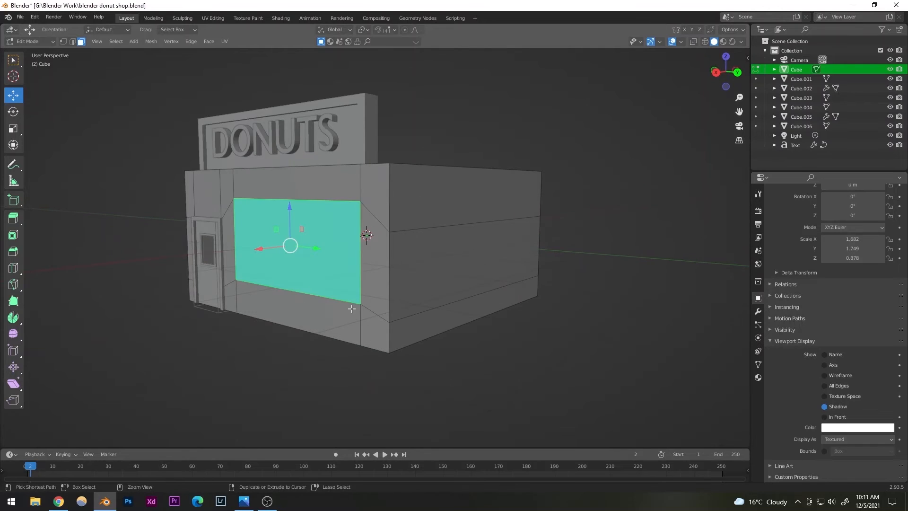
Inset the large front face by about 0.1 m to form a window border.
scroll(339, 305, "up", 6)
middle_click_drag(379, 308, 364, 318)
scroll(362, 318, "down", 4)
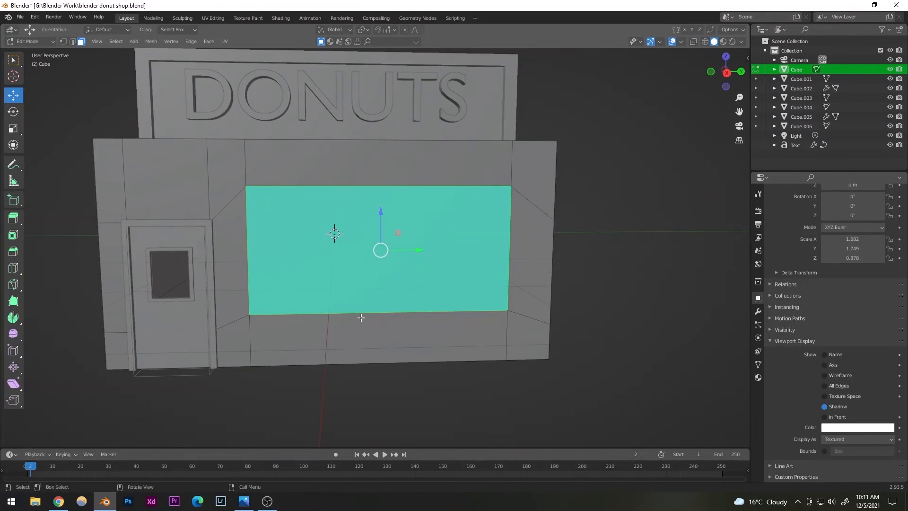
key("i")
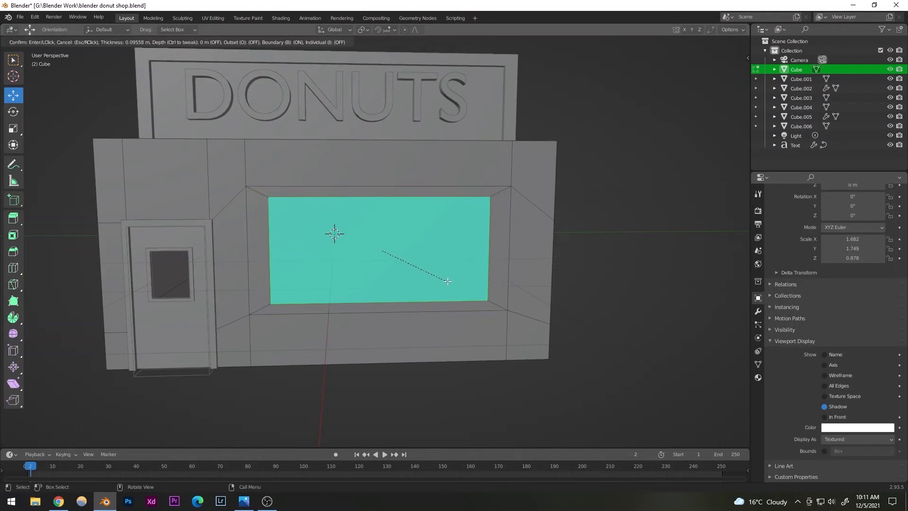
left_click(449, 280)
Delete the inner inset face to open the large front window.
middle_click_drag(449, 281, 418, 292)
key("x")
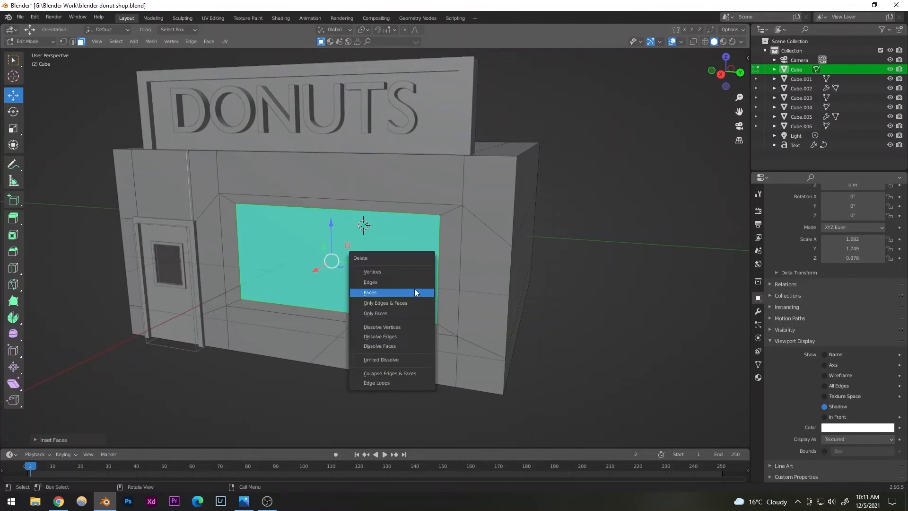
left_click(396, 292)
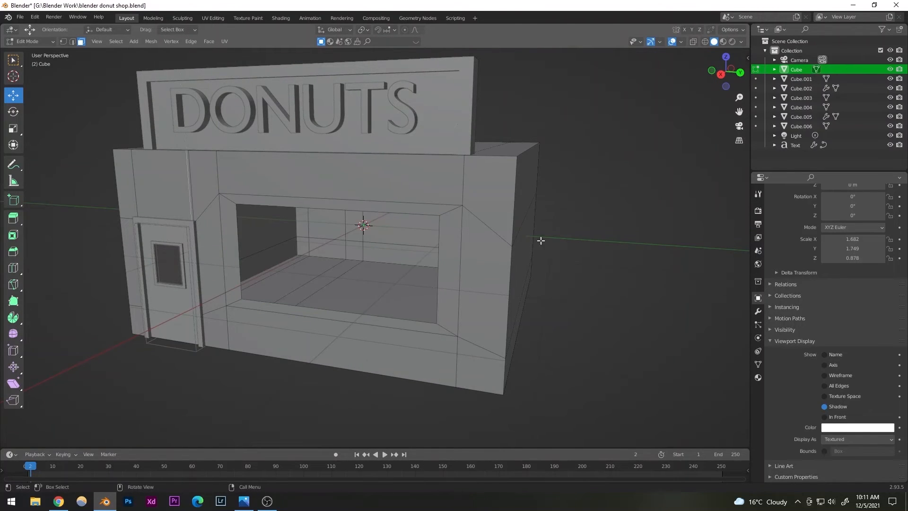
Return the building to Object Mode, deselect it, and save the file.
left_click(32, 42)
left_click(32, 34)
left_click(582, 191)
scroll(414, 253, "down", 4)
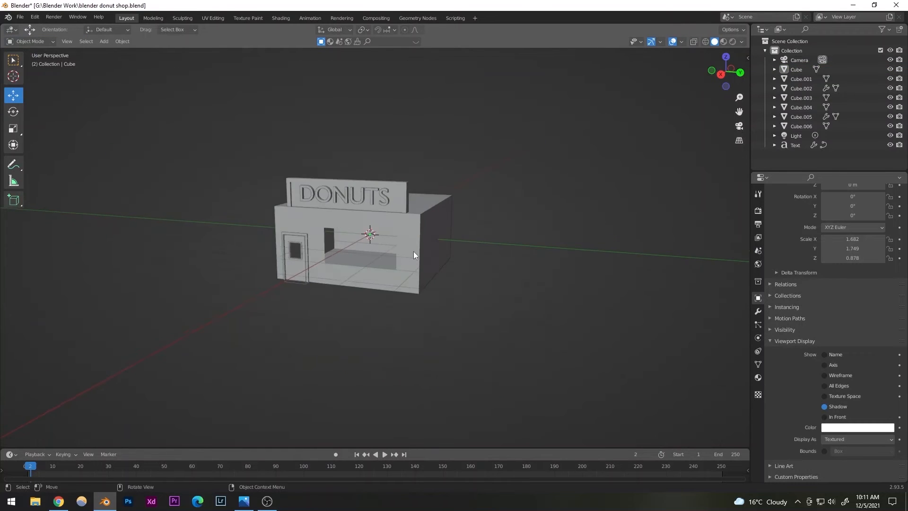
middle_click_drag(414, 251, 413, 240)
key("ctrl+s")
Add a cube, save the file, and move the cube along the X axis out in front of the shop's front wall.
scroll(303, 296, "up", 3)
middle_click_drag(303, 296, 246, 295)
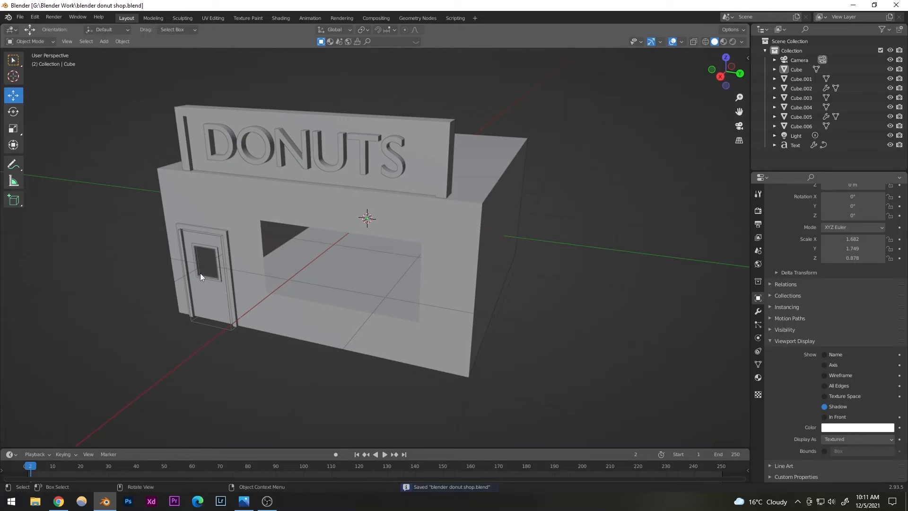
middle_click_drag(194, 294, 195, 288)
scroll(263, 285, "up", 4)
scroll(263, 285, "down", 4)
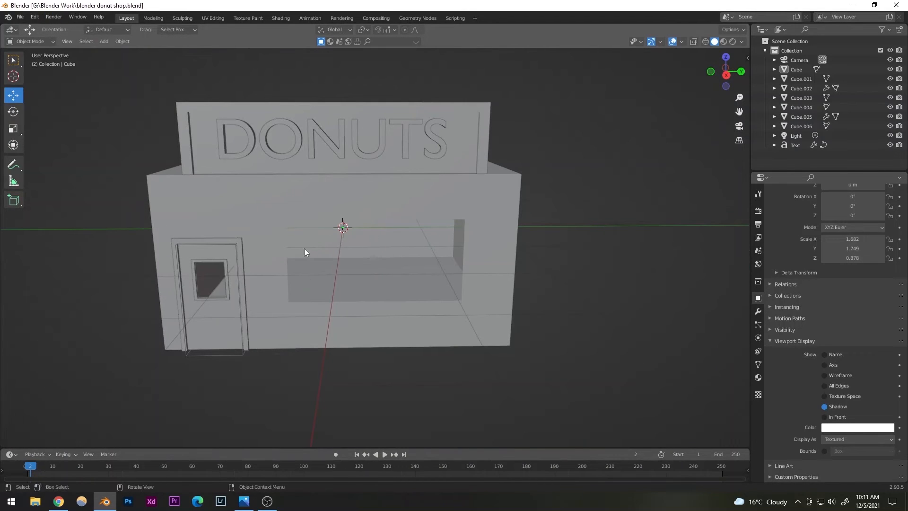
left_click(104, 42)
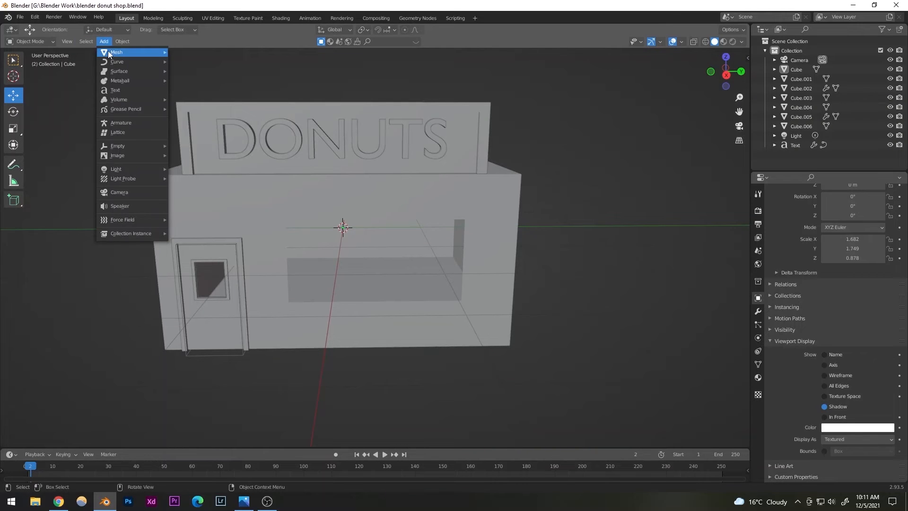
mouse_move(119, 52)
left_click(190, 61)
key("ctrl+s")
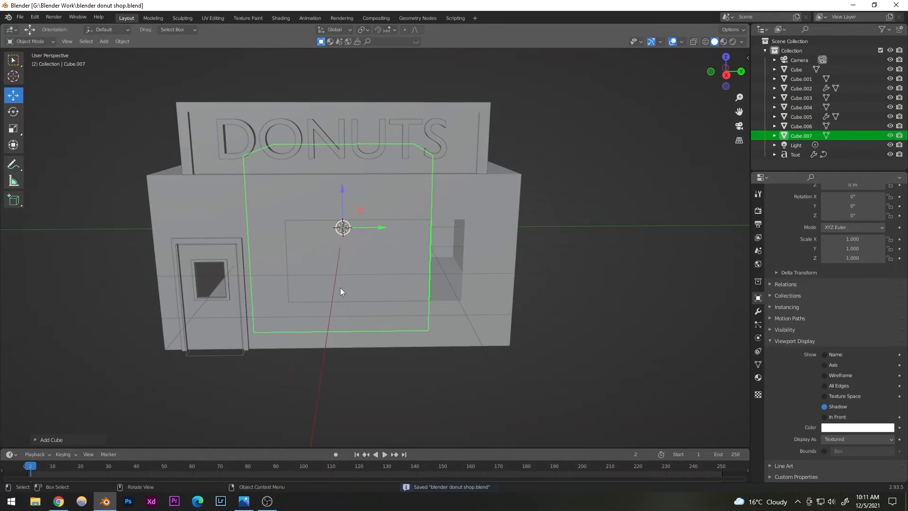
middle_click_drag(341, 290, 176, 286)
key("g")
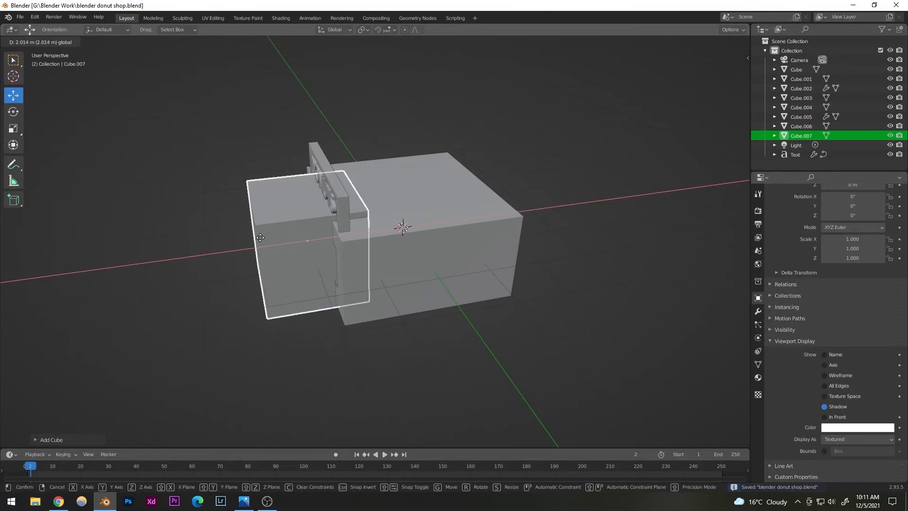
left_click(345, 237)
Scale the new cube down uniformly to about 0.146.
key("s")
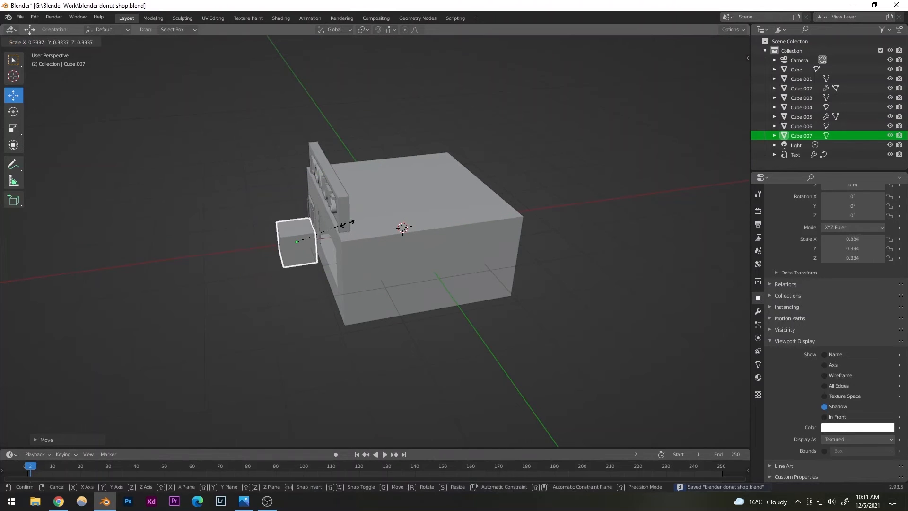
left_click(321, 236)
left_click(226, 198)
scroll(287, 270, "up", 4)
middle_click_drag(287, 274, 392, 243)
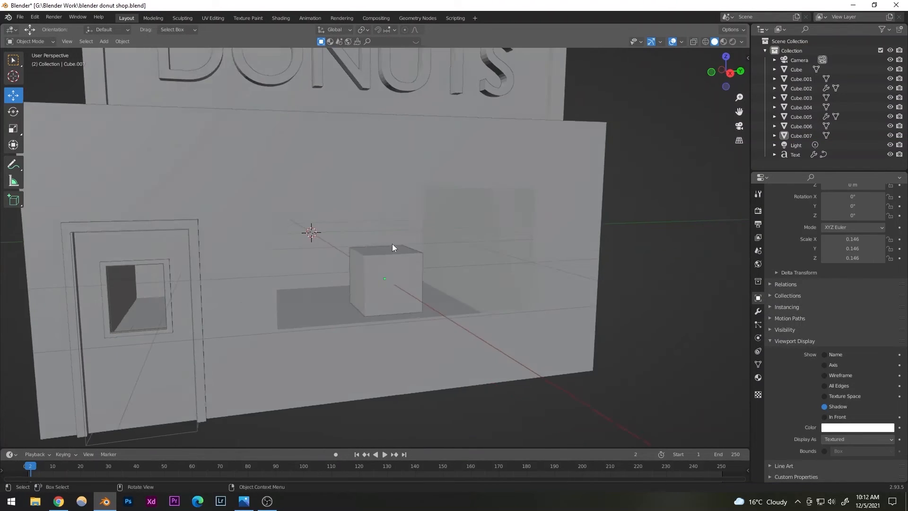
scroll(368, 300, "down", 4)
middle_click_drag(368, 300, 411, 288)
Reselect the small cube in front of the window and shrink it uniformly to a scale of about 0.114.
left_click(350, 310)
scroll(410, 289, "up", 5)
middle_click_drag(473, 290, 351, 275, "shift")
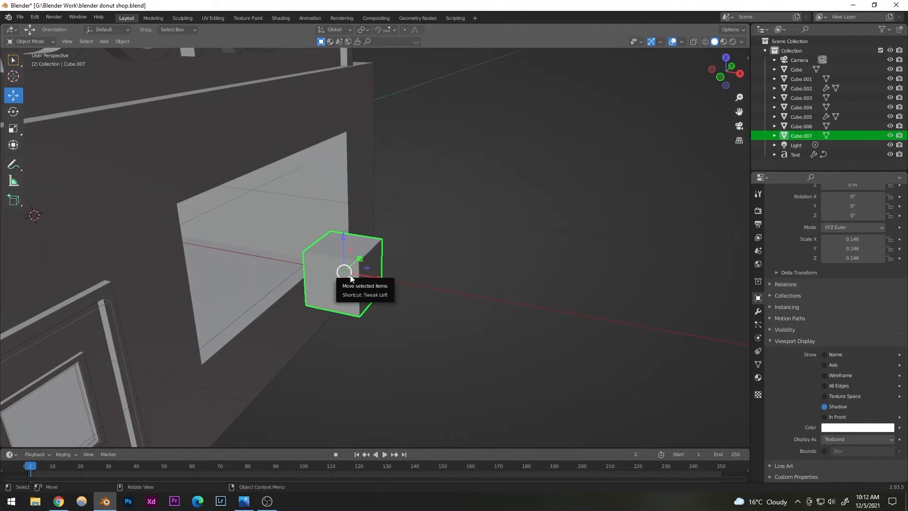
scroll(351, 274, "up", 3)
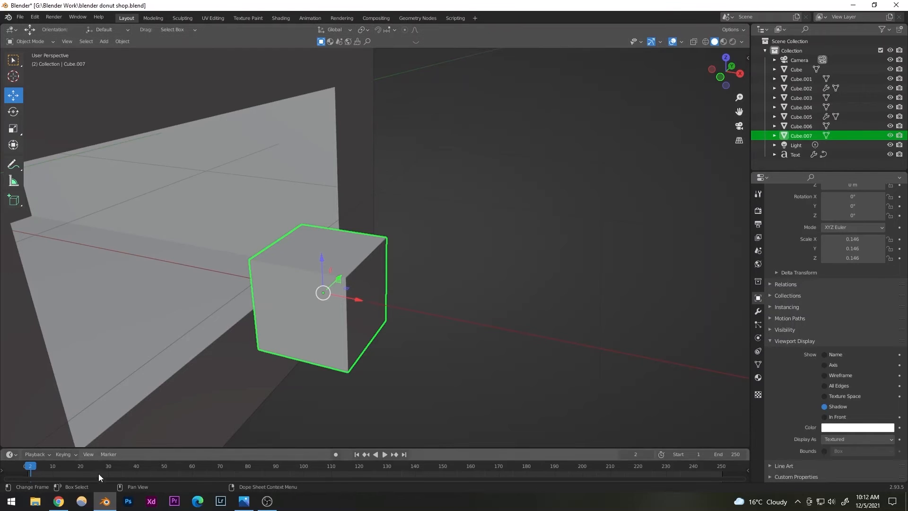
left_click(81, 501)
left_click(898, 319)
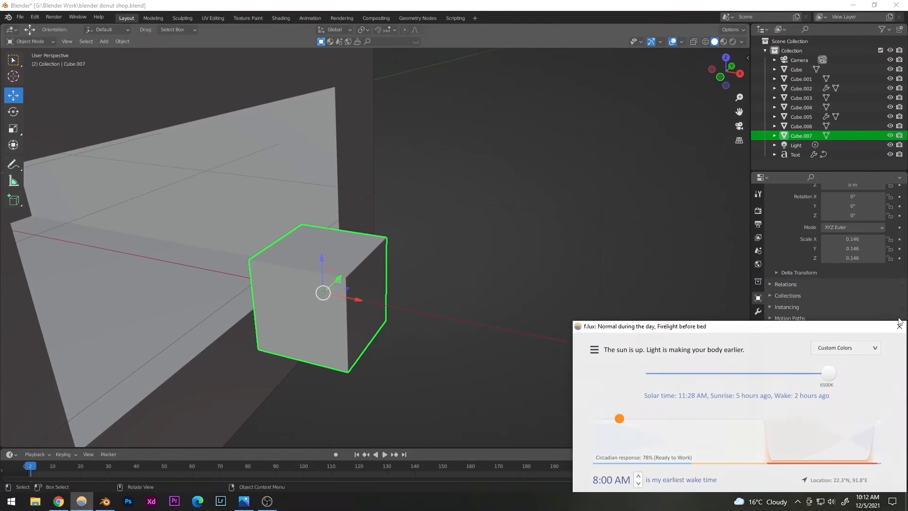
key("s")
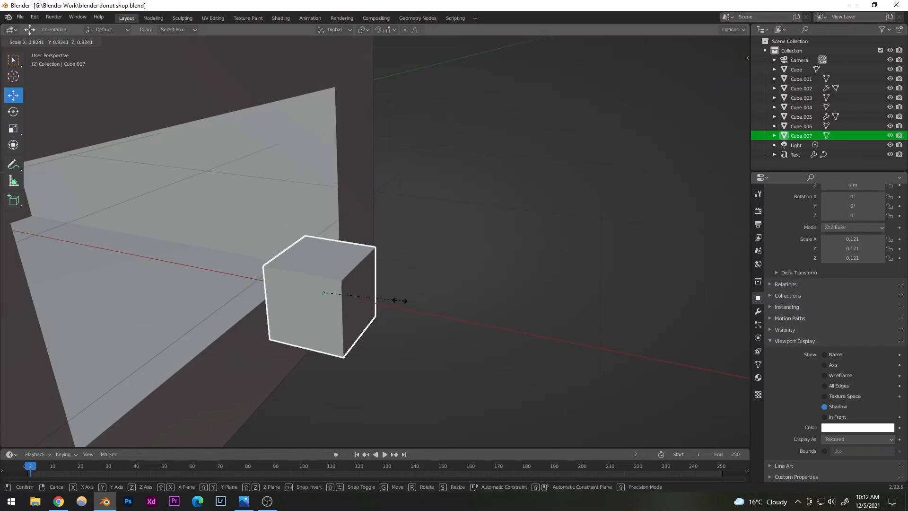
left_click(400, 300)
Flatten the small cube into a thin bar with scale about 0.020 on X and 0.021 on Z.
left_click(13, 128)
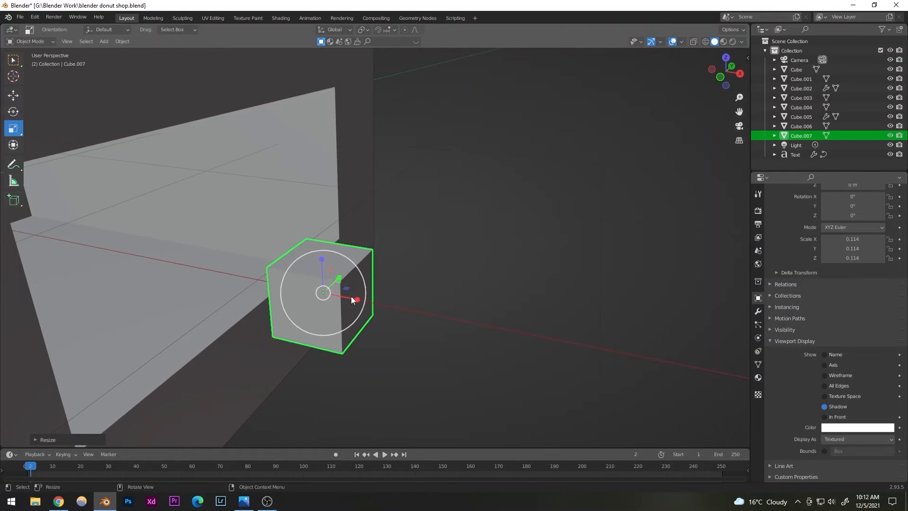
left_click_drag(358, 300, 330, 295)
left_click_drag(322, 260, 322, 290)
left_click(451, 184)
middle_click_drag(452, 184, 271, 295)
left_click(278, 242)
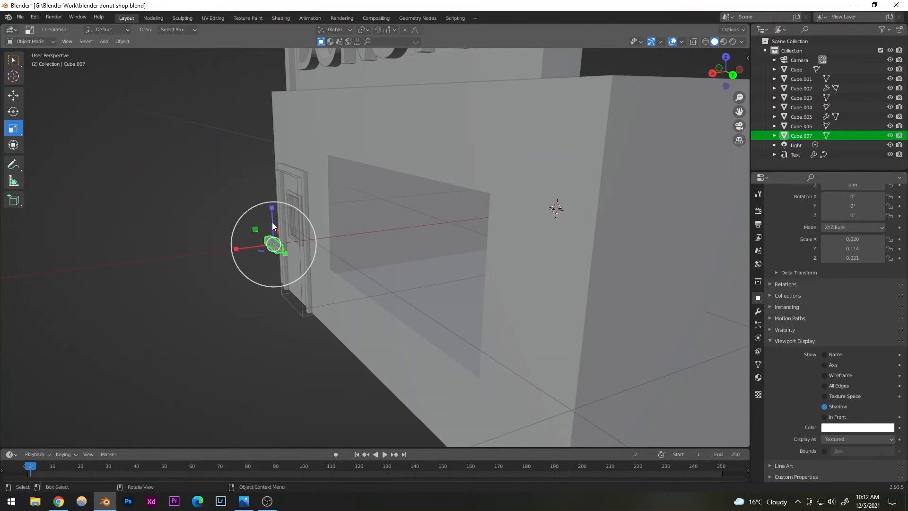
Raise the thin bar to the front window's top edge, at a Z location of about 0.46 m, and centre it over the opening.
left_click(21, 97)
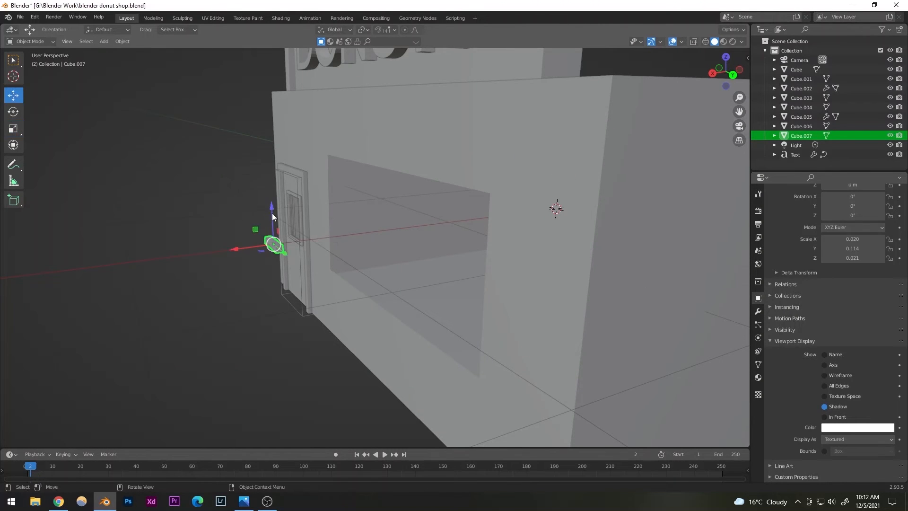
left_click_drag(272, 213, 315, 167)
middle_click_drag(343, 194, 345, 229)
left_click(363, 214)
scroll(377, 237, "down", 3)
left_click_drag(345, 229, 624, 248)
Stretch the bar along Y to a scale of about 0.888 so it spans the front window's width.
key("shift+space")
key("s")
key("shift+space")
key("g")
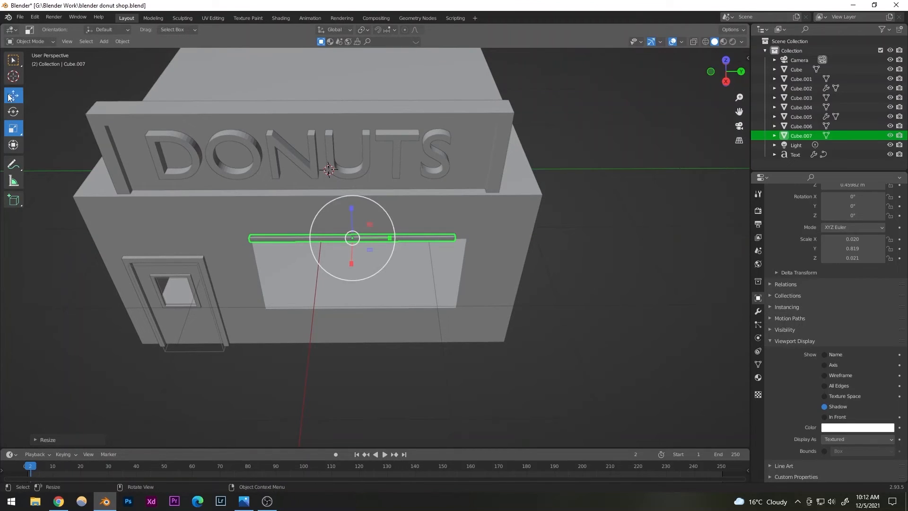
mouse_move(390, 241)
left_mouse_down()
mouse_move(402, 236)
mouse_move(392, 230)
left_mouse_up()
scroll(389, 258, "up", 3)
left_click(14, 128)
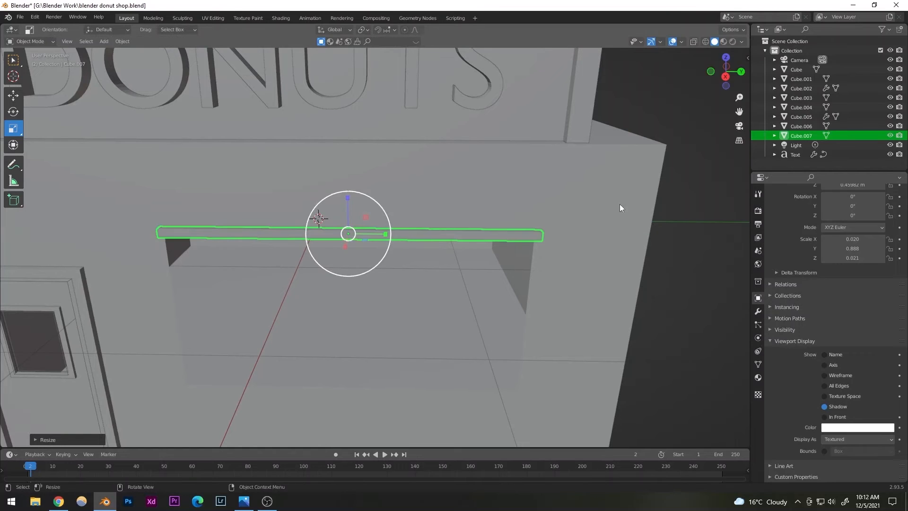
Move the bar along X to about 1.69 m so it sits against the front wall, and save the file.
left_click(621, 205)
middle_click_drag(582, 246, 355, 237)
left_click(389, 244)
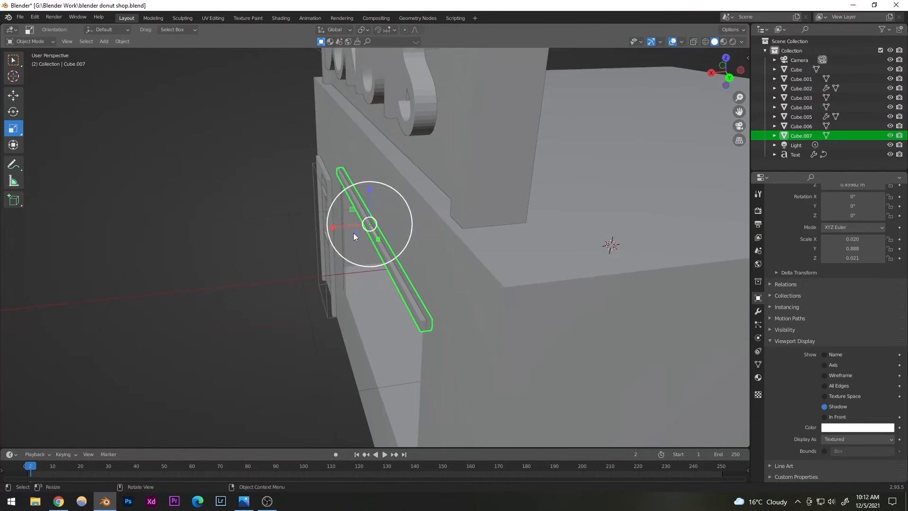
left_click(11, 97)
left_click_drag(333, 229, 325, 224)
left_click(249, 154)
key("ctrl+s")
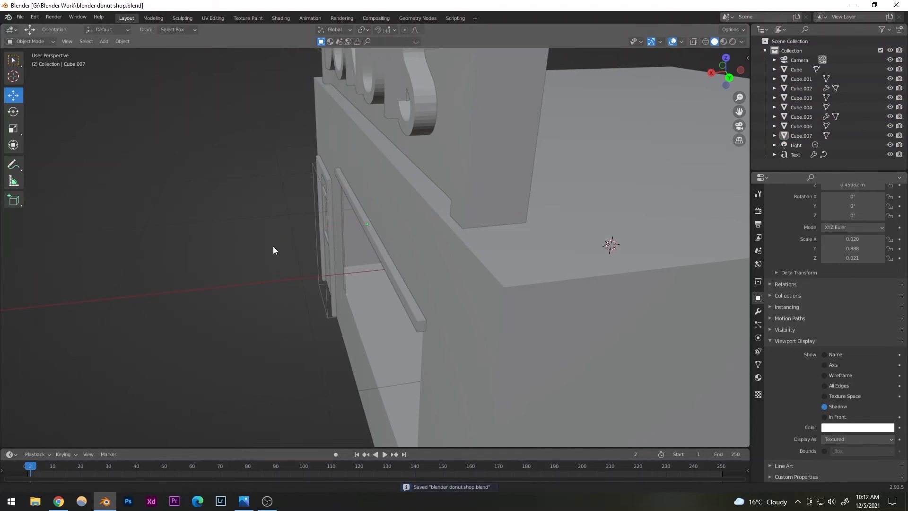
scroll(322, 253, "up", 2)
middle_click_drag(326, 255, 352, 314)
scroll(348, 256, "down", 5)
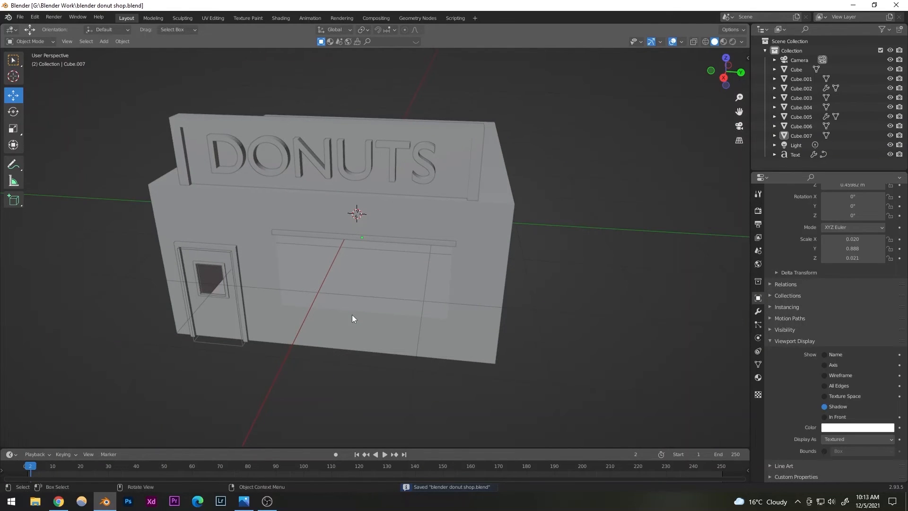
left_click(104, 41)
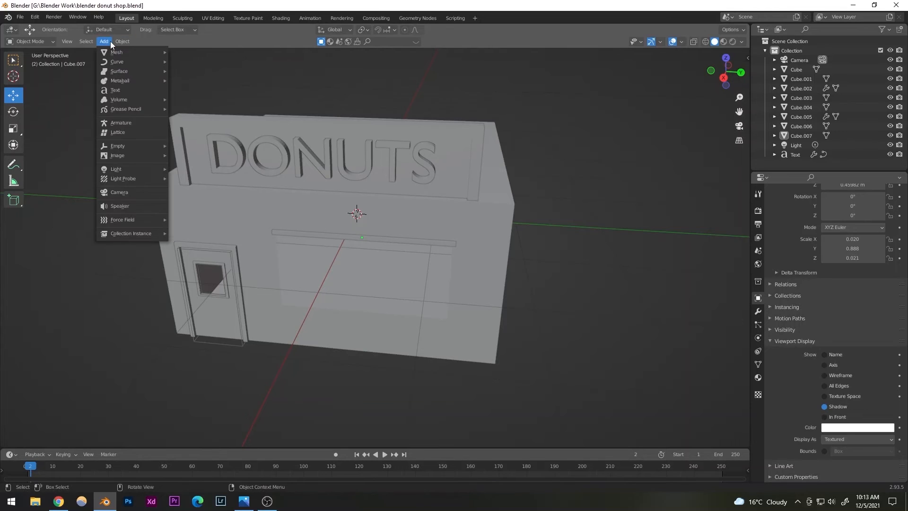
mouse_move(112, 51)
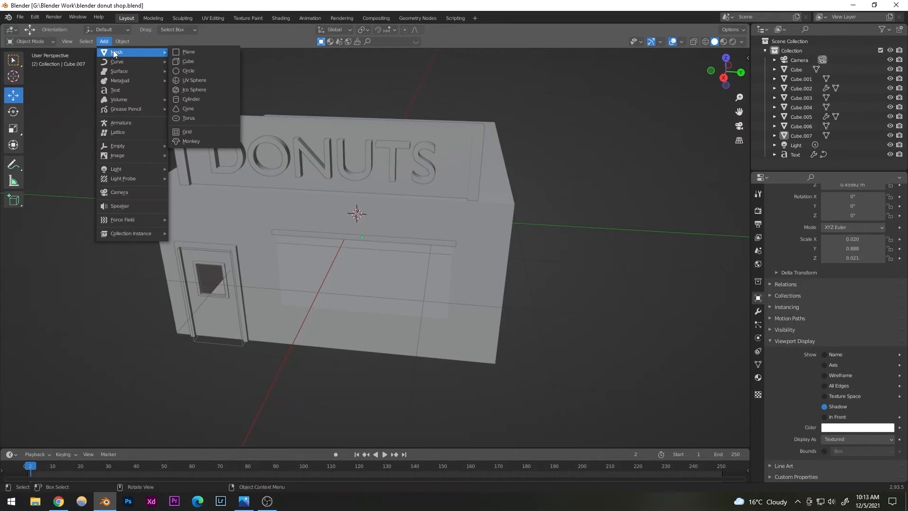
left_click(198, 52)
middle_click_drag(379, 348, 309, 335)
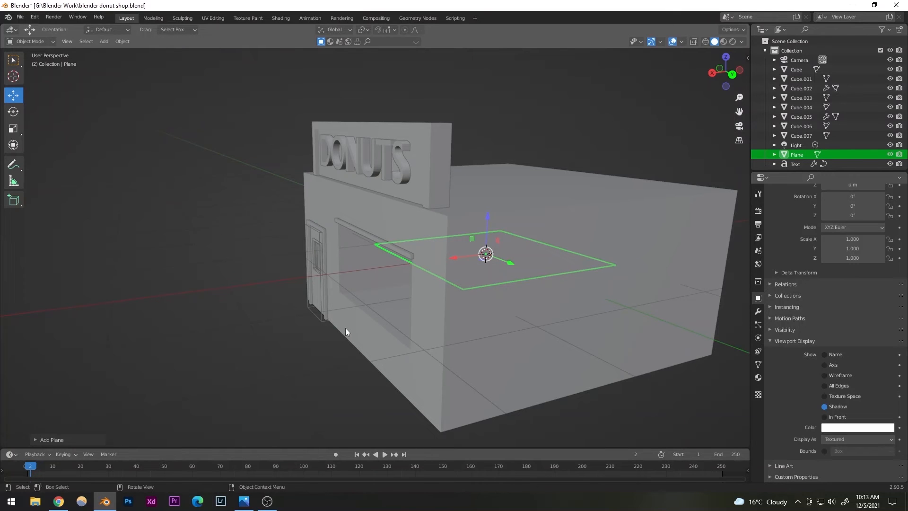
key("x")
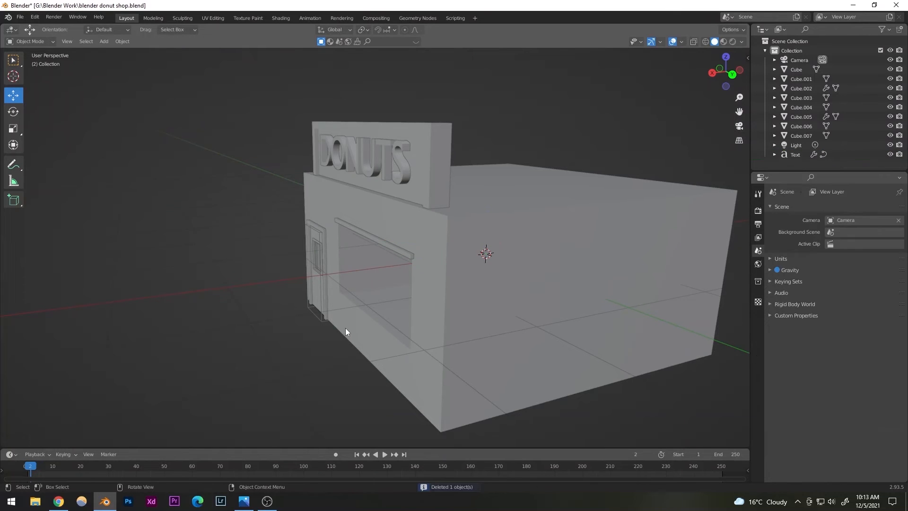
Duplicate the bar above the front window, leaving the copy in place.
left_click(393, 246)
middle_click_drag(379, 250, 367, 274)
scroll(350, 270, "up", 3)
key("shift+d")
right_click(360, 262)
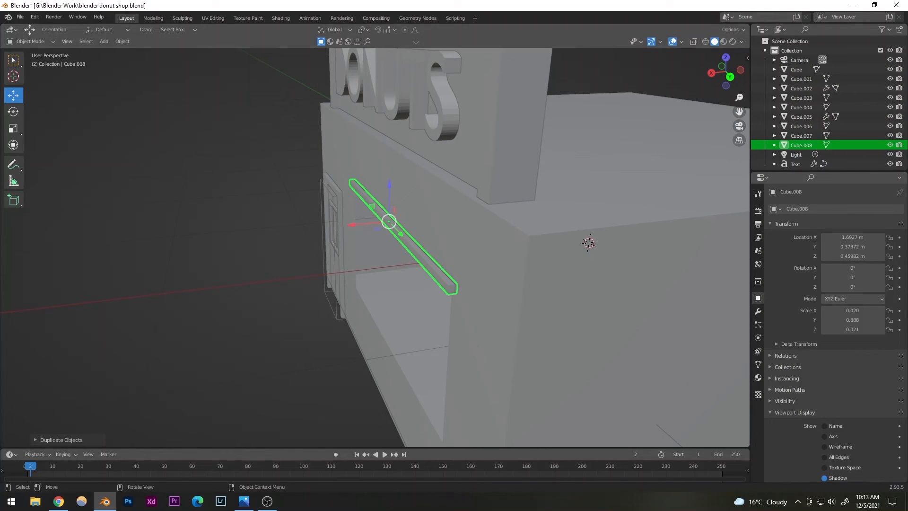
Turn the duplicated bar into a thin awning panel by scaling it to about 0.454 on X and 0.005 on Z.
left_click(13, 128)
left_click_drag(353, 227, 265, 257)
key("shift+space")
key("g")
middle_click_drag(390, 229, 288, 223)
left_click(18, 129)
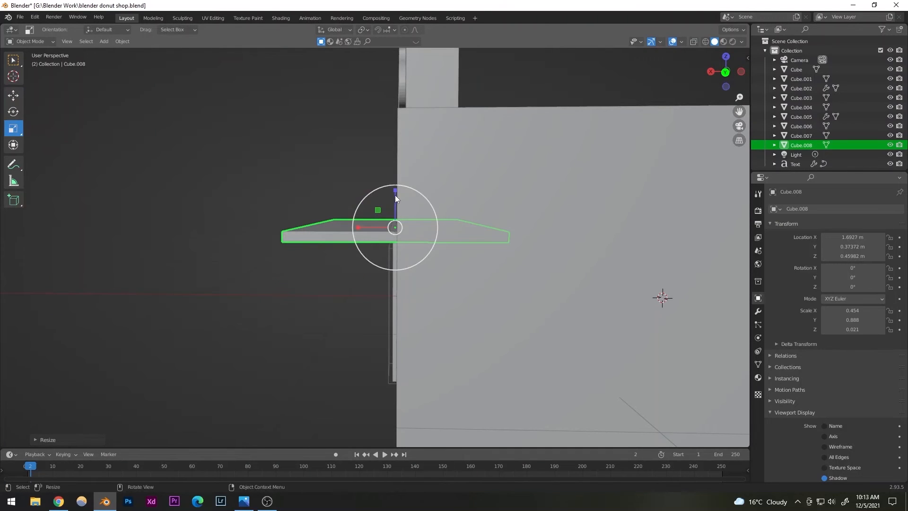
left_click_drag(396, 194, 392, 219)
middle_click_drag(316, 219, 94, 133)
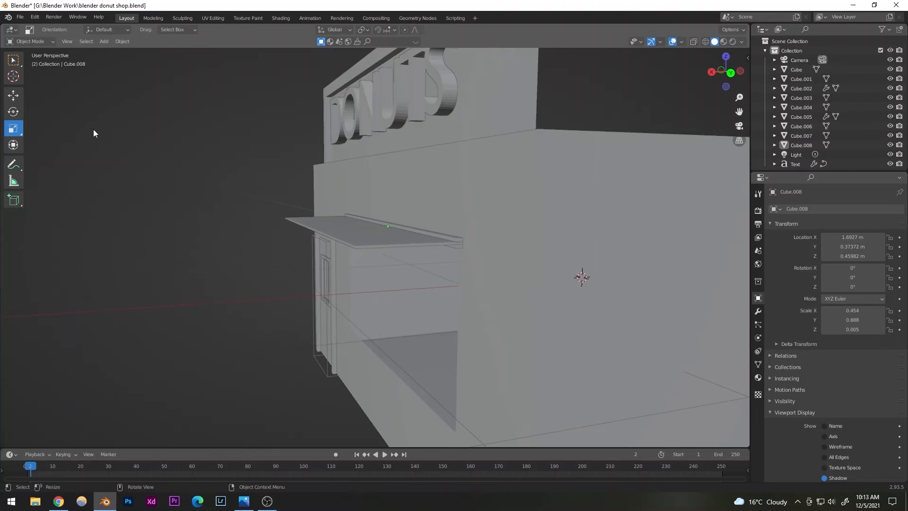
Tilt the awning panel downward at the front by rotating it about 29.8° around the Y axis.
left_click(13, 96)
middle_click_drag(176, 232, 356, 263)
left_click(356, 263)
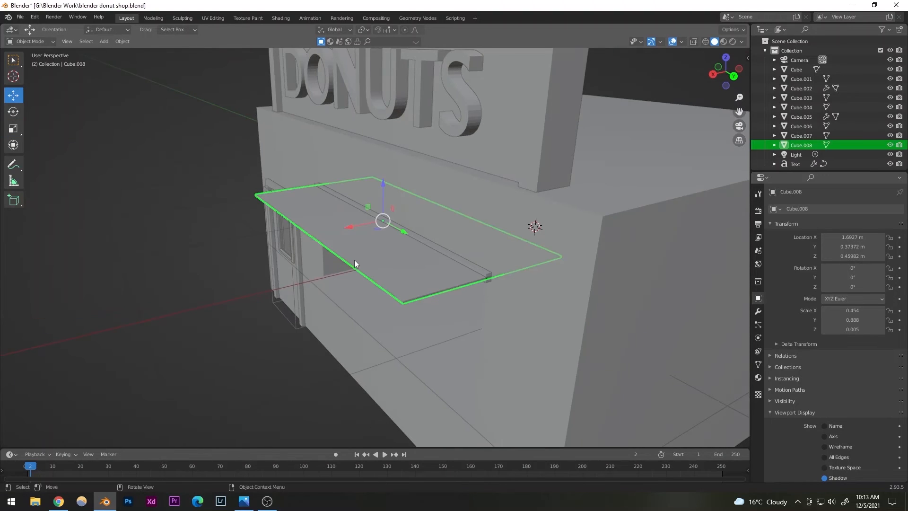
left_click(13, 112)
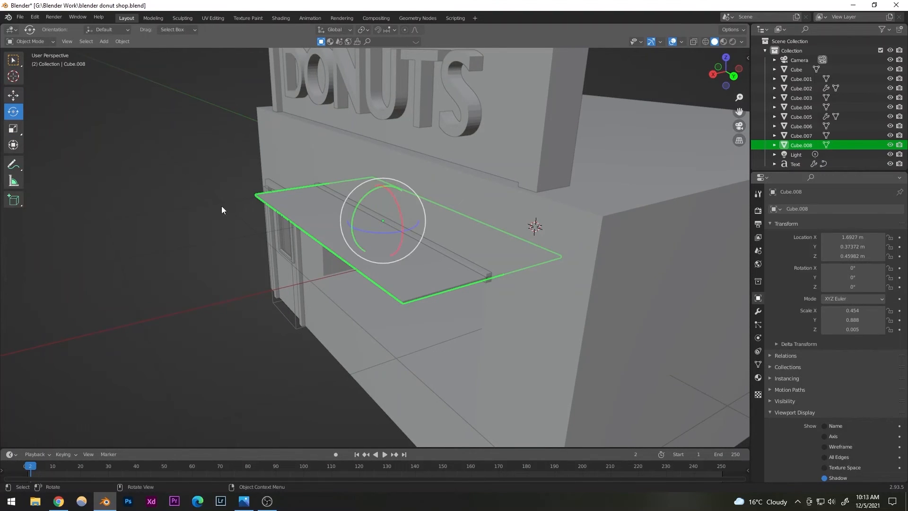
left_click_drag(360, 203, 356, 213)
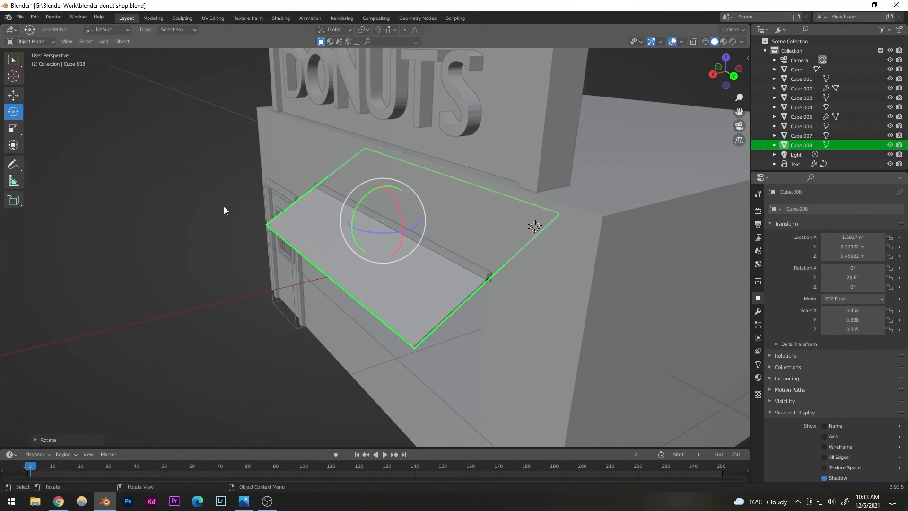
left_click(95, 193)
middle_click_drag(282, 298, 339, 277)
scroll(339, 276, "down", 5)
scroll(341, 273, "up", 7)
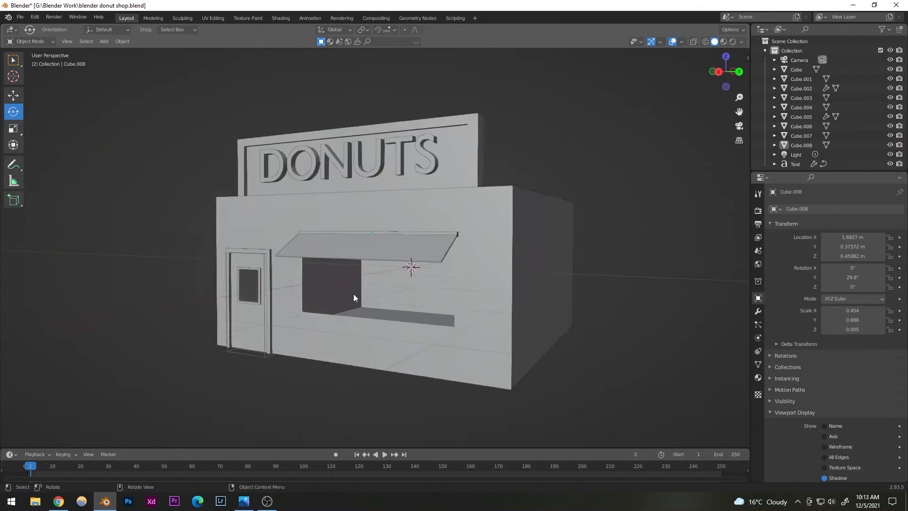
Save the file and move the tilted awning panel outward along X to about 1.90 m.
left_click(391, 246)
middle_click_drag(328, 299, 29, 113)
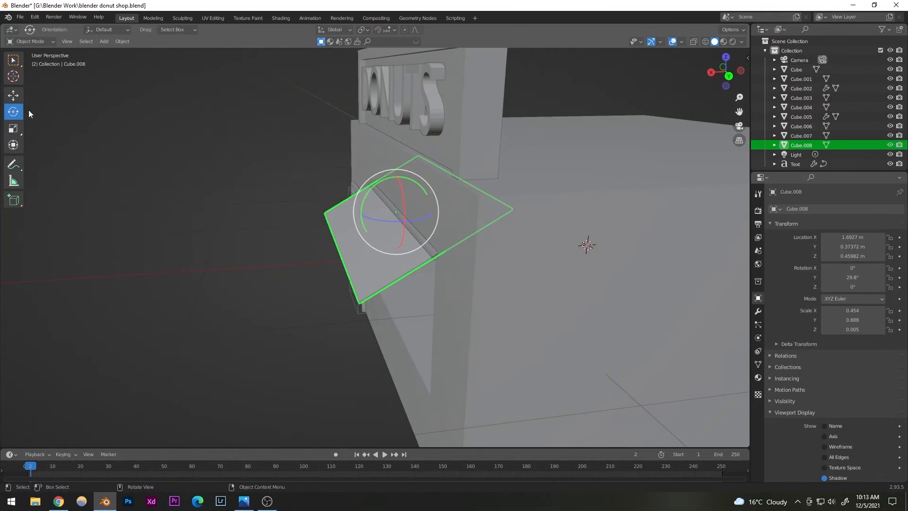
left_click(13, 97)
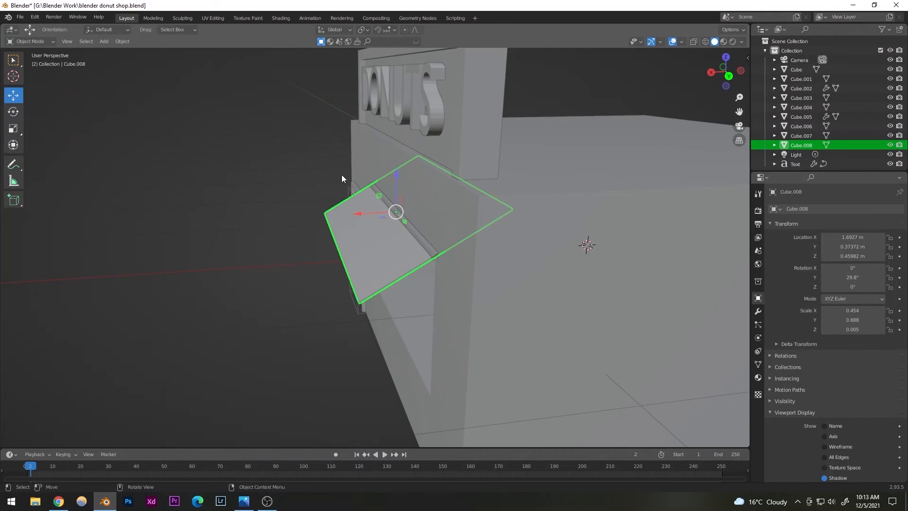
middle_click_drag(343, 178, 307, 216)
key("ctrl+s")
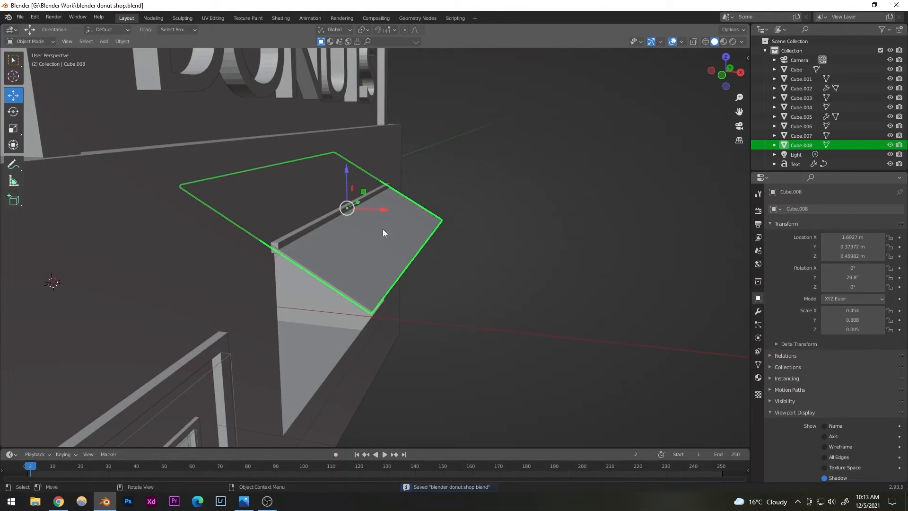
left_click_drag(379, 209, 417, 210)
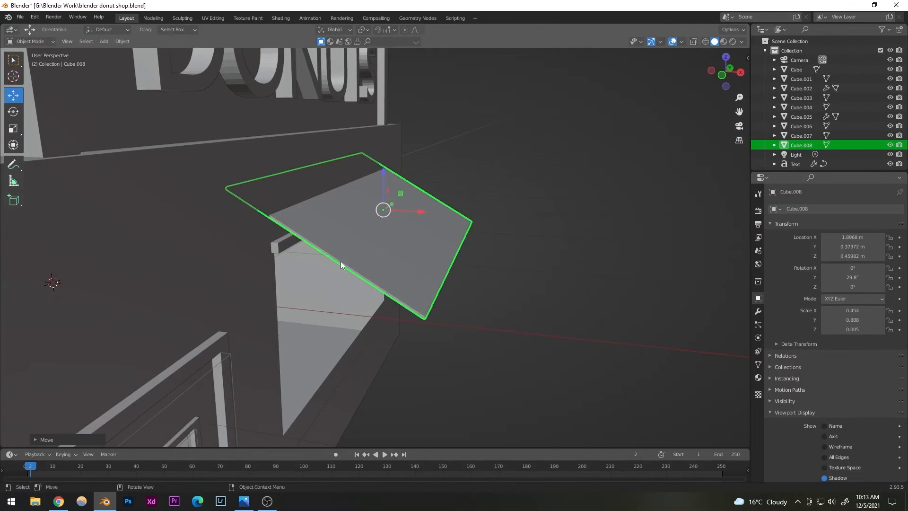
Try lowering the tilted awning panel along the global Z axis and undo the move.
middle_click_drag(341, 265, 289, 169)
left_click_drag(384, 170, 381, 194)
key("ctrl+z")
key("ctrl+z")
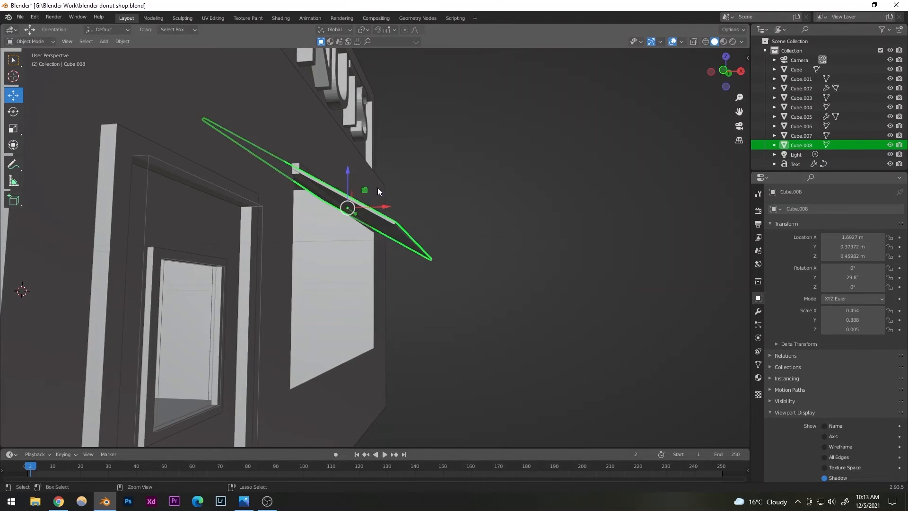
Set the transform orientation to Local, shift the awning panel to about X 1.868 m and Z 0.359 m, and save the file.
left_click(497, 201)
middle_click_drag(496, 200, 375, 259)
left_click(362, 256)
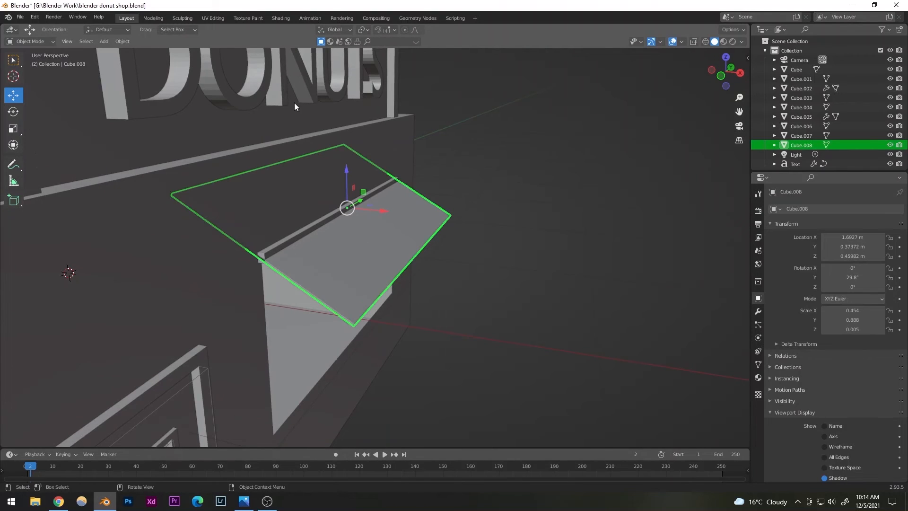
left_click(335, 32)
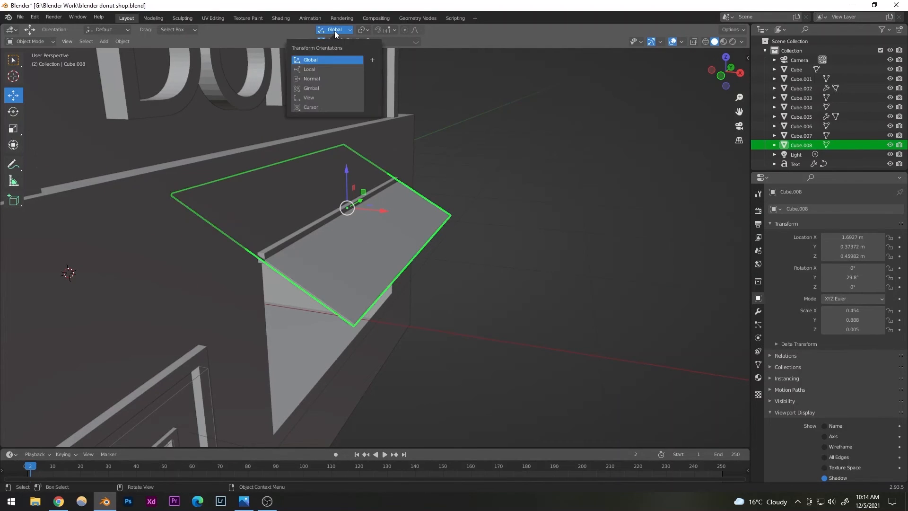
left_click(310, 69)
left_click(501, 239)
middle_click_drag(501, 240, 446, 245)
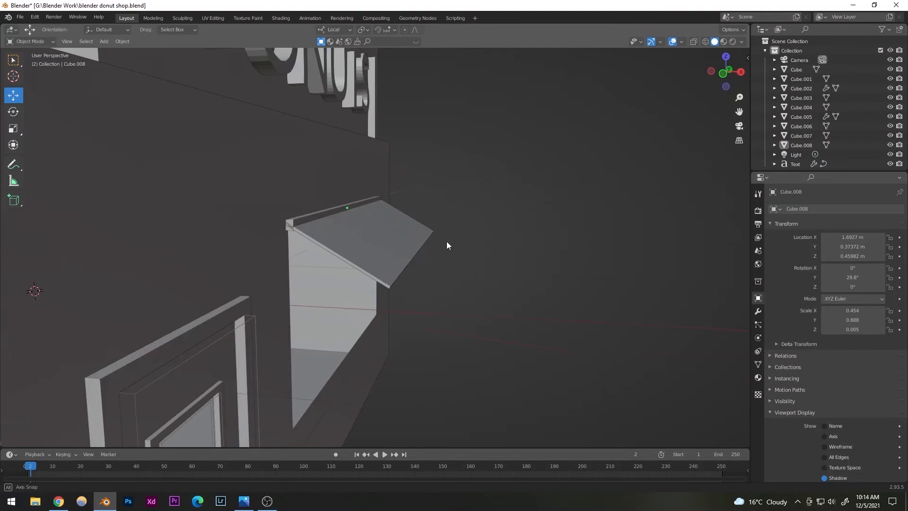
left_click(379, 241)
left_click_drag(370, 228, 410, 248)
left_click(479, 273)
middle_click_drag(480, 274, 260, 272)
scroll(331, 279, "down", 5)
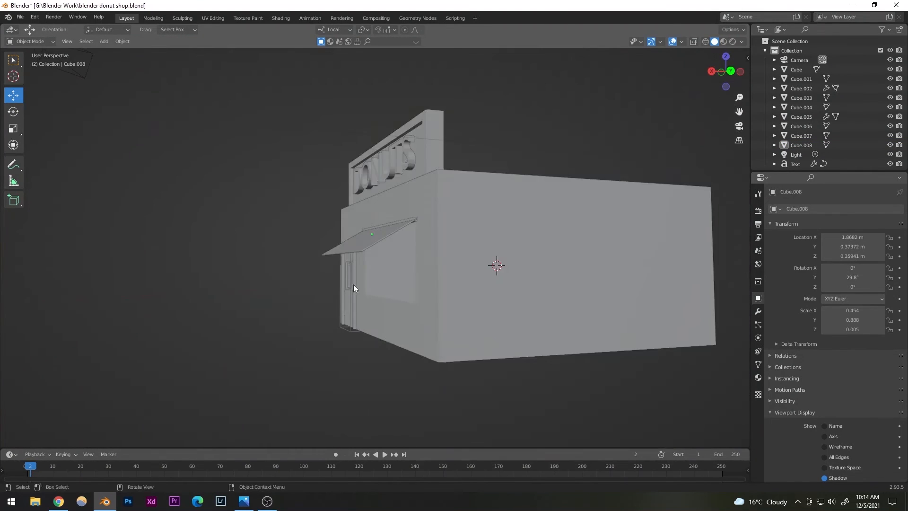
middle_click_drag(354, 285, 376, 280)
key("ctrl+s")
Tilt the awning panel more steeply by rotating it around its local Y axis to about 39.2°.
scroll(375, 285, "up", 3)
left_click(441, 282)
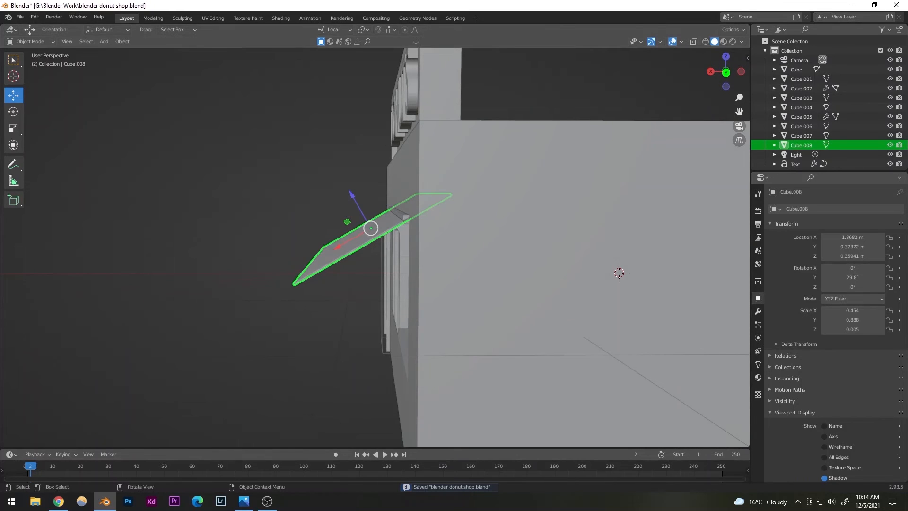
left_click(21, 115)
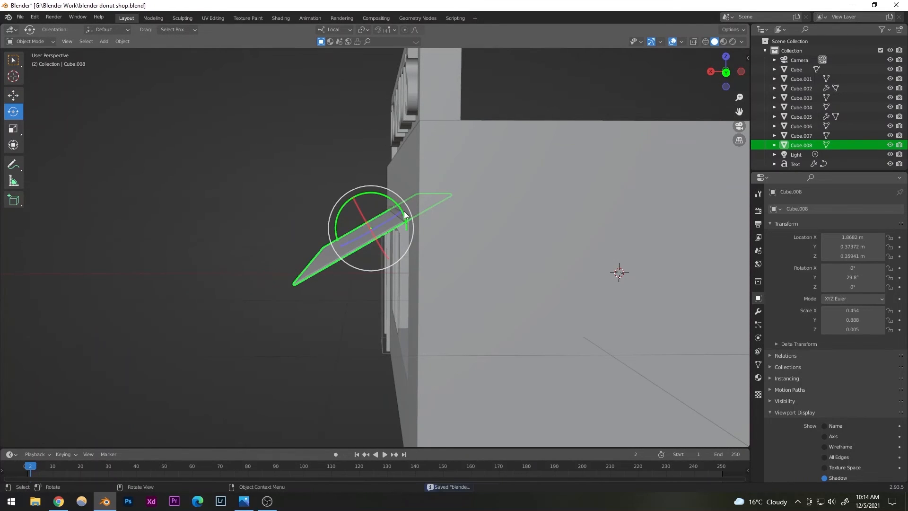
left_click_drag(405, 214, 398, 204)
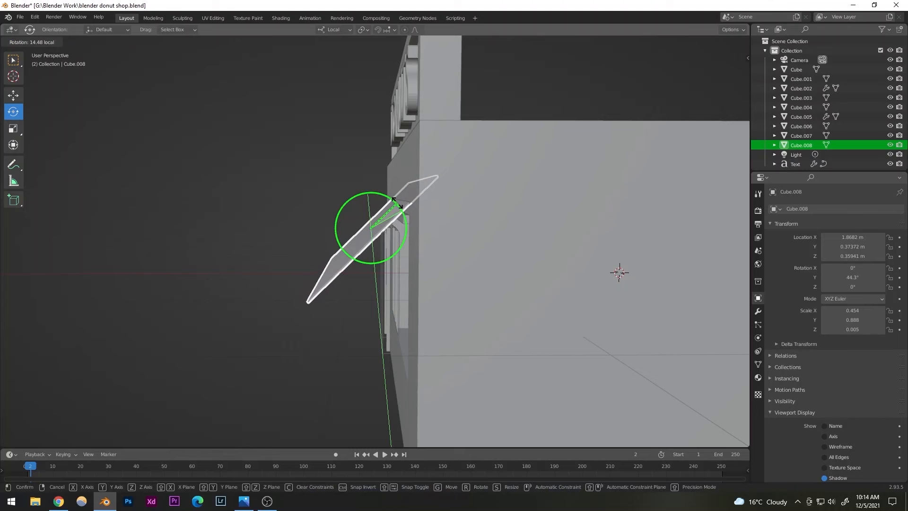
left_click(400, 204)
middle_click_drag(402, 206, 114, 103)
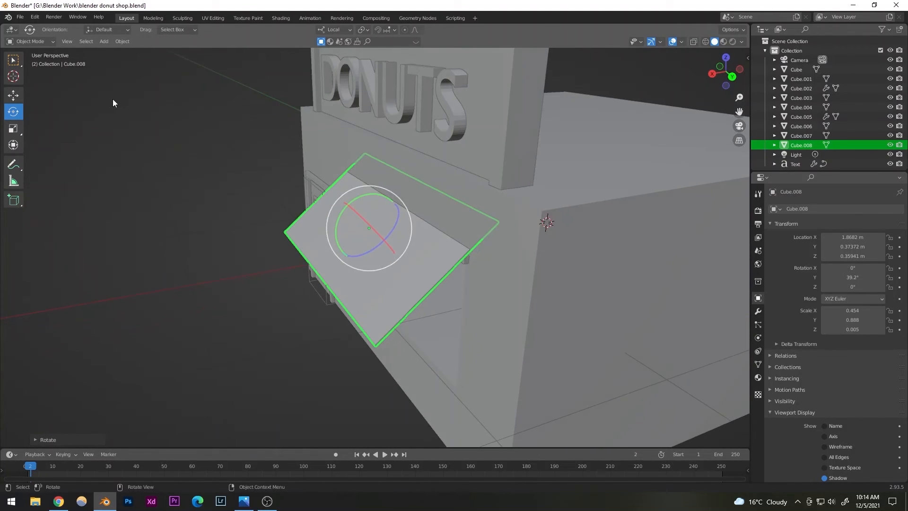
Move the awning panel along its local axes to about X 1.840 m and Z 0.325 m, and save the file.
left_click(10, 98)
mouse_move(351, 203)
left_mouse_down()
mouse_move(362, 215)
mouse_move(353, 206)
left_mouse_up()
middle_click_drag(177, 182, 410, 239)
left_click(293, 321)
middle_click_drag(293, 320, 387, 264)
left_click(389, 258)
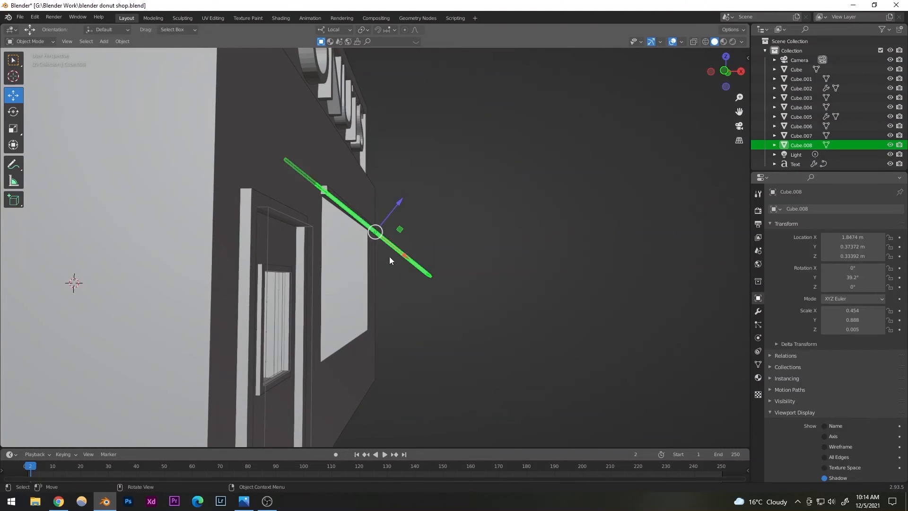
scroll(364, 266, "up", 6)
left_click_drag(401, 192, 398, 197)
left_click(454, 149)
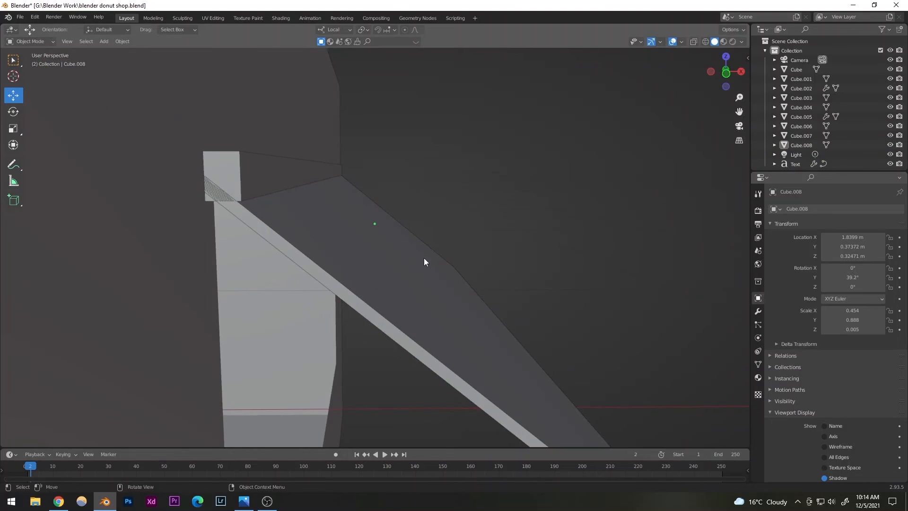
scroll(424, 259, "down", 6)
middle_click_drag(423, 258, 351, 277)
scroll(363, 276, "down", 2)
key("ctrl+s")
Open the awning panel's mesh in Edit Mode and clear the selection.
middle_click_drag(413, 311, 359, 190)
scroll(353, 271, "down", 3)
scroll(353, 267, "up", 3)
scroll(381, 274, "up", 3)
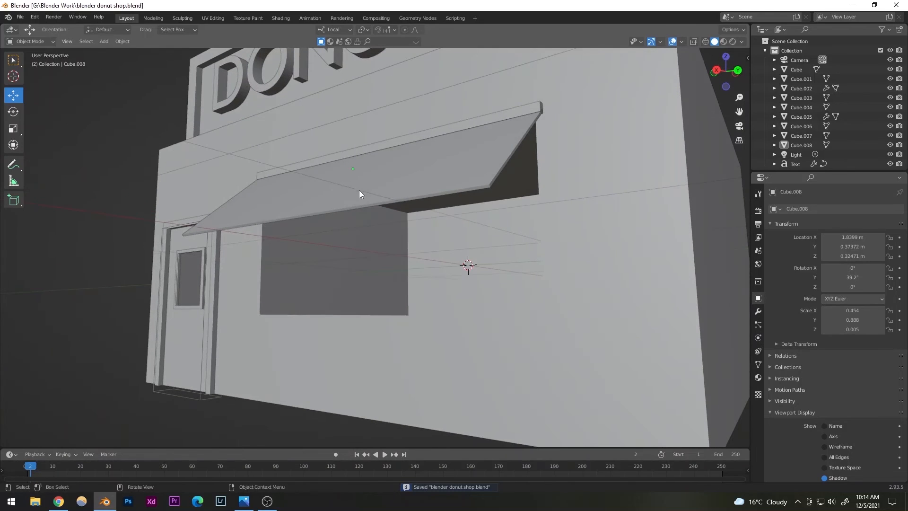
left_click(333, 204)
left_click(331, 232)
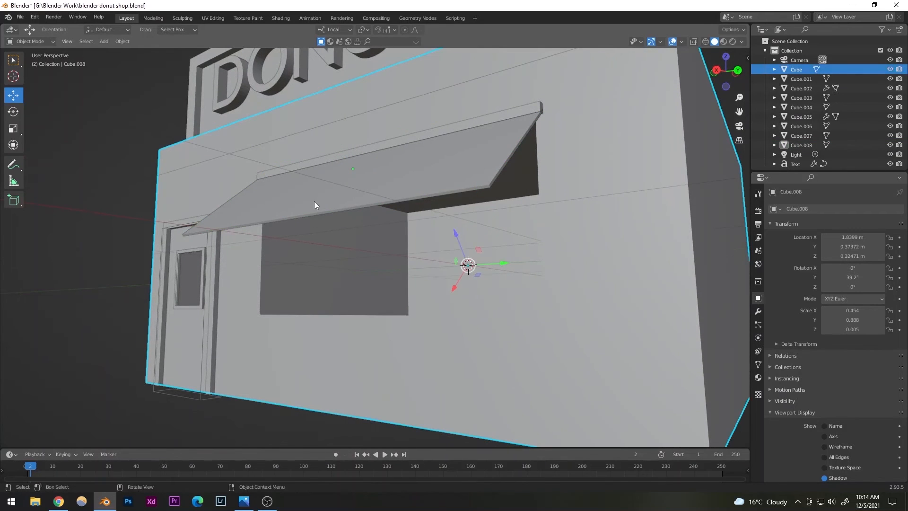
left_click(293, 205)
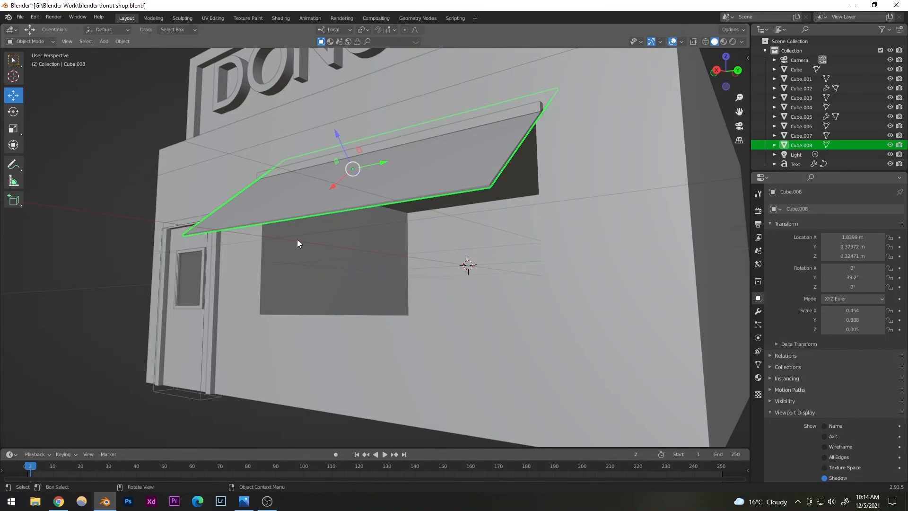
middle_click_drag(363, 225, 305, 232)
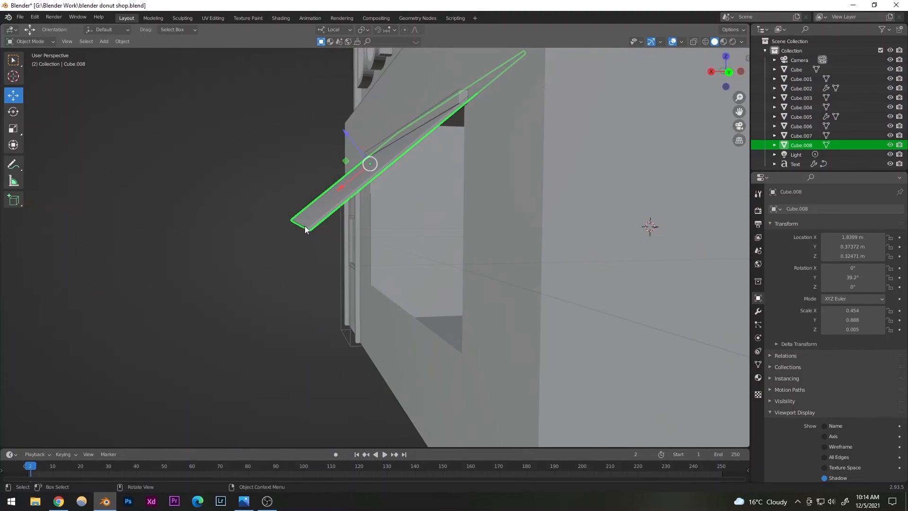
left_click(31, 42)
left_click(31, 62)
middle_click_drag(300, 236, 315, 231)
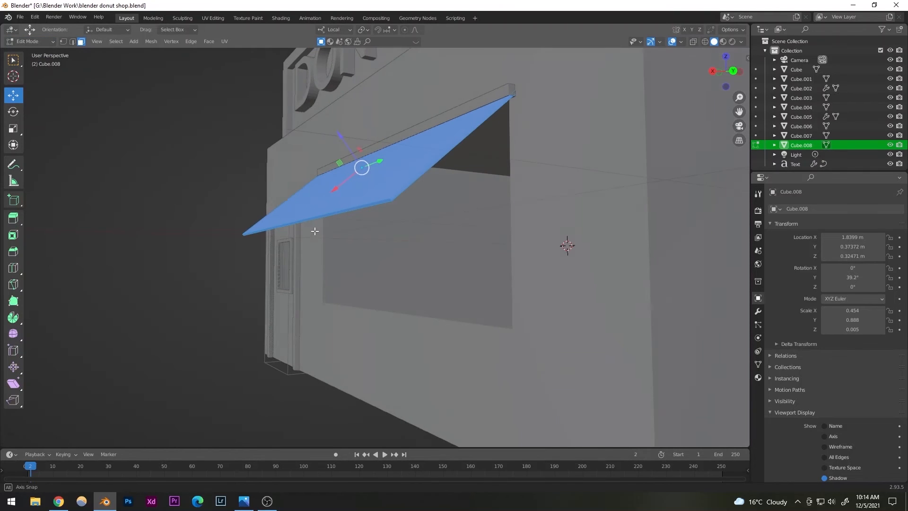
key("alt+a")
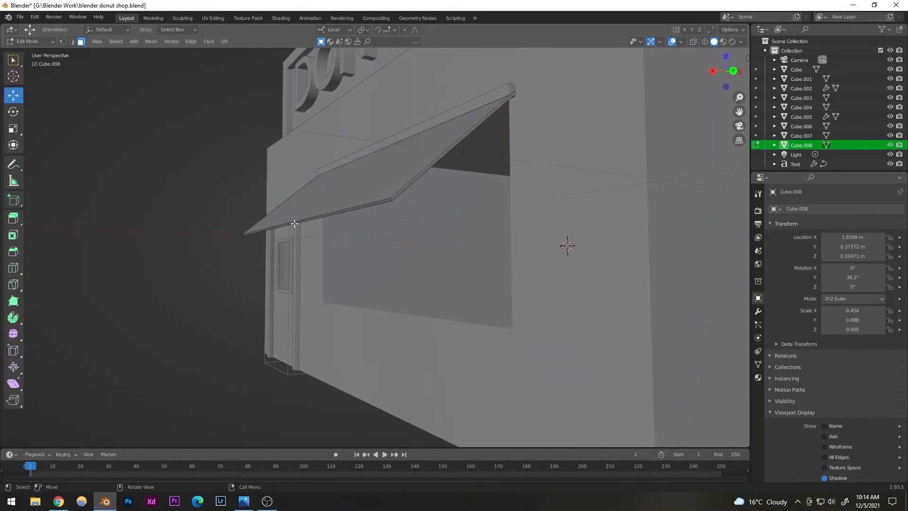
Extrude the narrow front face of the awning panel outward and move it down to form a hanging front flap.
left_click(293, 222)
middle_click_drag(296, 222, 281, 241)
key("e")
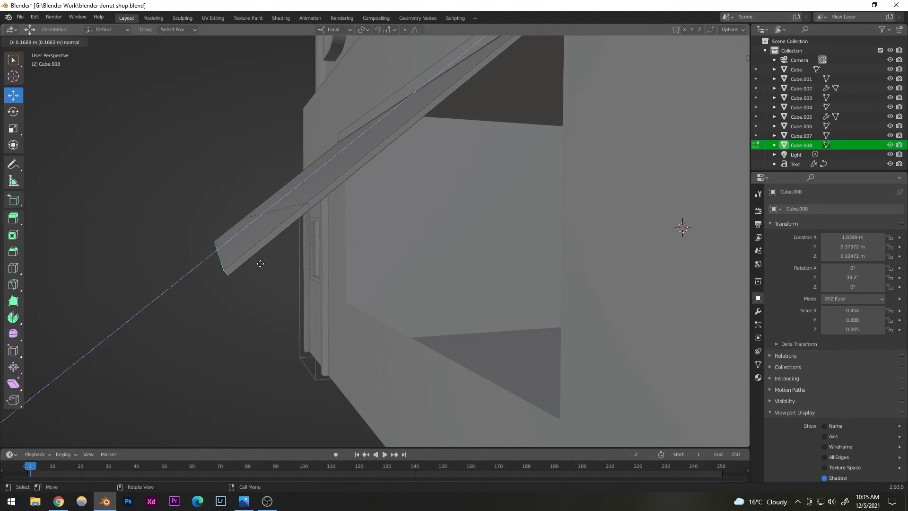
left_click(237, 285)
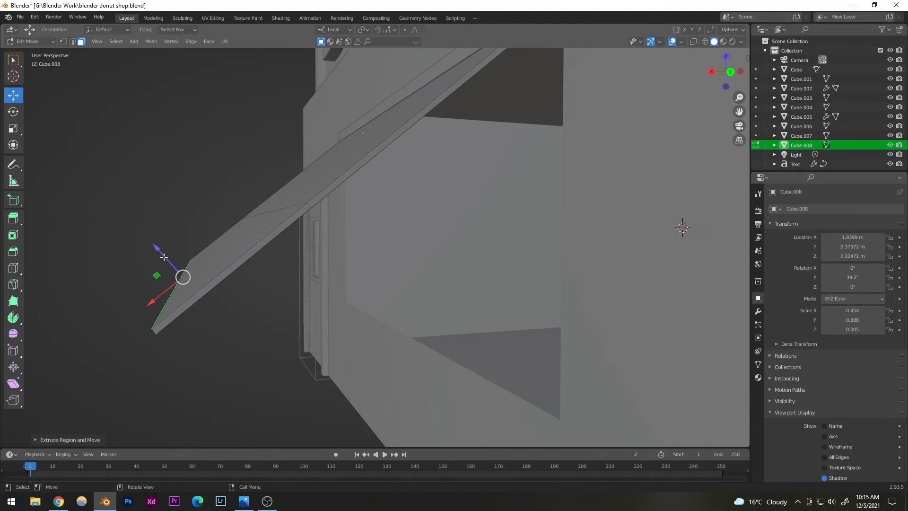
left_click_drag(164, 257, 290, 304)
scroll(229, 274, "down", 5)
middle_click_drag(229, 273, 512, 217)
Set the transform orientation to Global and shorten the front flap by raising its bottom face about 0.29 m along Z.
left_click(324, 280)
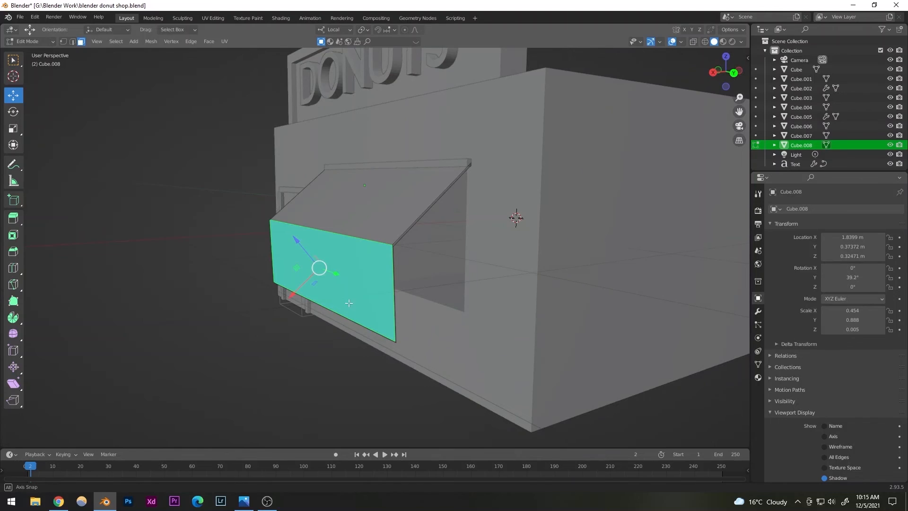
middle_click_drag(350, 304, 334, 253)
scroll(333, 250, "up", 5)
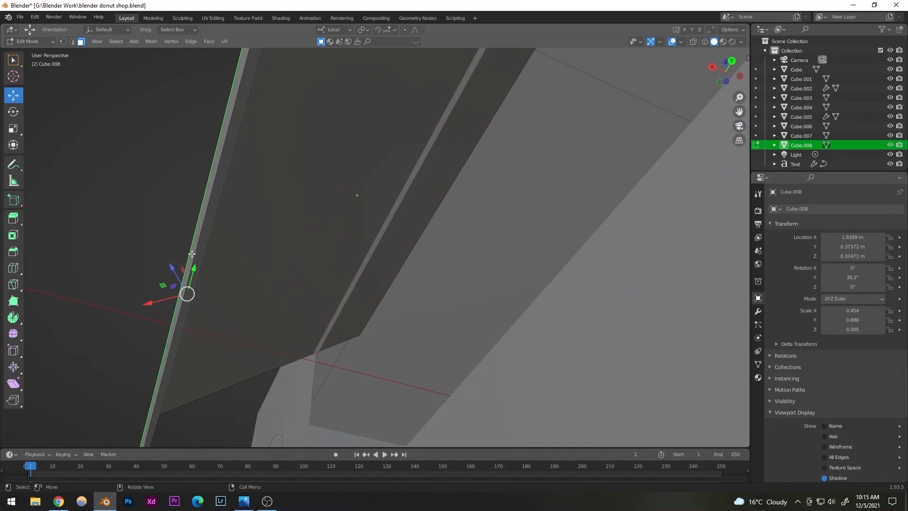
scroll(269, 289, "down", 3)
middle_click_drag(268, 289, 302, 355)
left_click(336, 29)
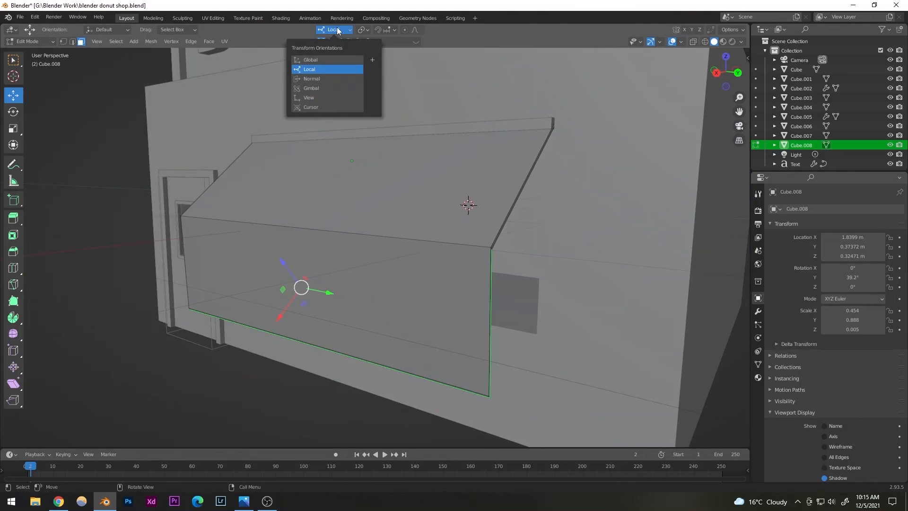
left_click(321, 60)
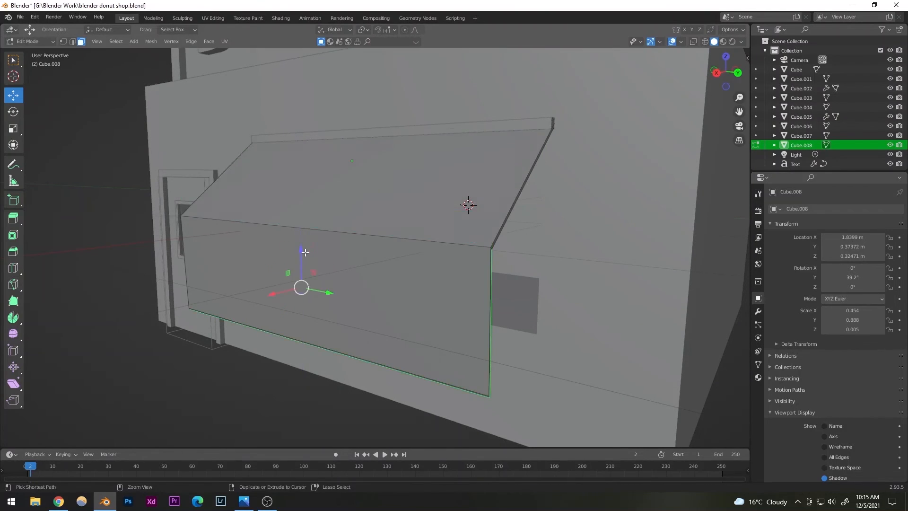
middle_click_drag(301, 264, 350, 222)
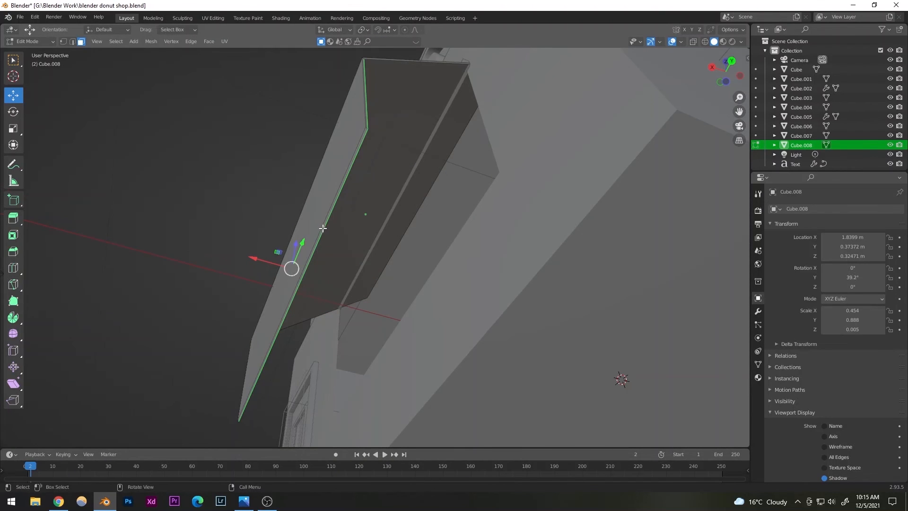
middle_click_drag(299, 239, 331, 297)
key("g")
key("z")
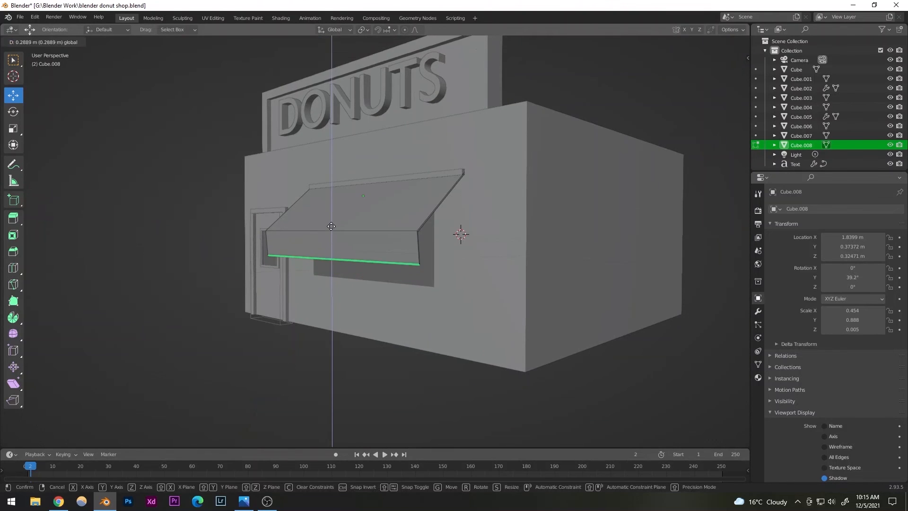
left_click(332, 226)
Show the flap's lower end in the back orthographic view with X-ray enabled.
middle_click_drag(331, 226, 348, 274)
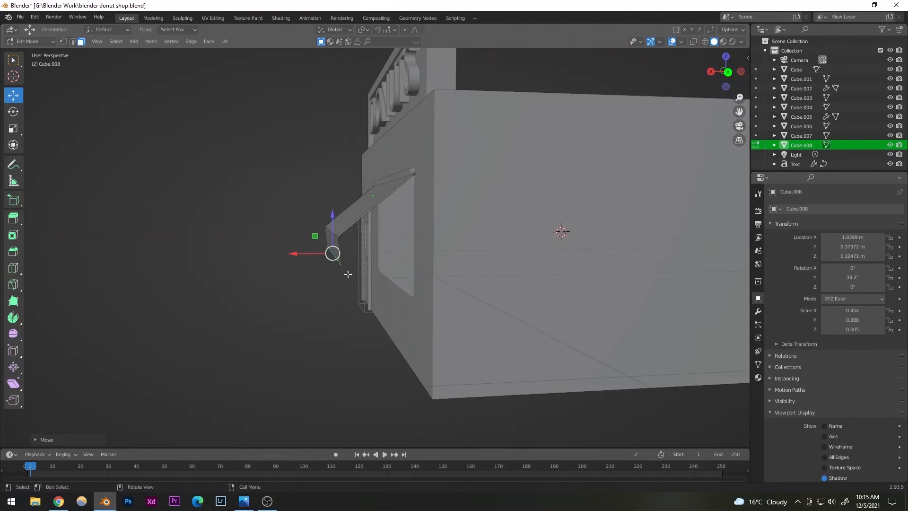
key("ctrl+KP_3")
key("ctrl+KP_1")
scroll(323, 273, "up", 9)
middle_click_drag(266, 298, 387, 300, "shift")
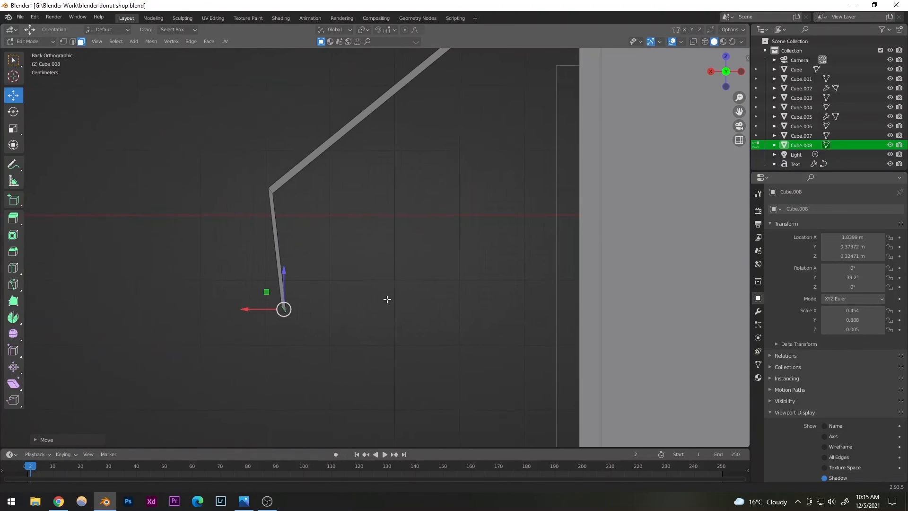
scroll(256, 296, "up", 3)
middle_click_drag(256, 296, 355, 286, "shift")
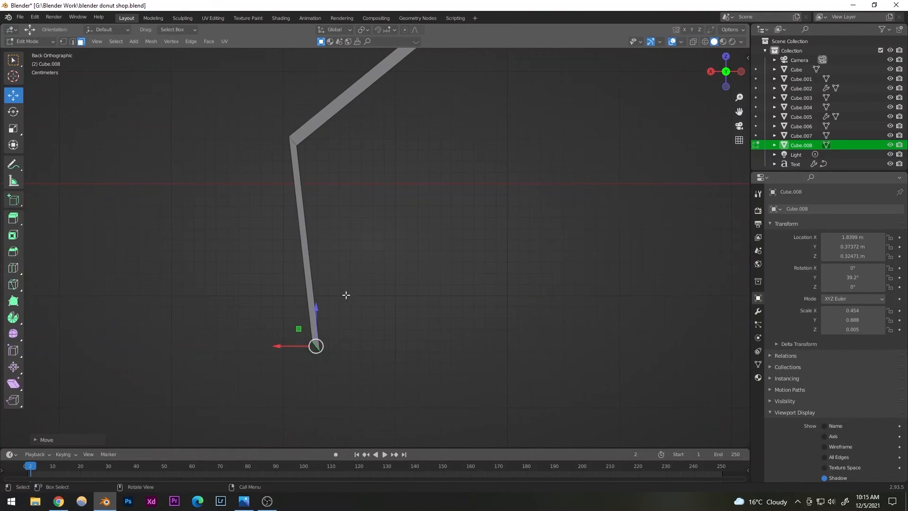
middle_click_drag(377, 256, 404, 180, "shift")
scroll(333, 294, "up", 5)
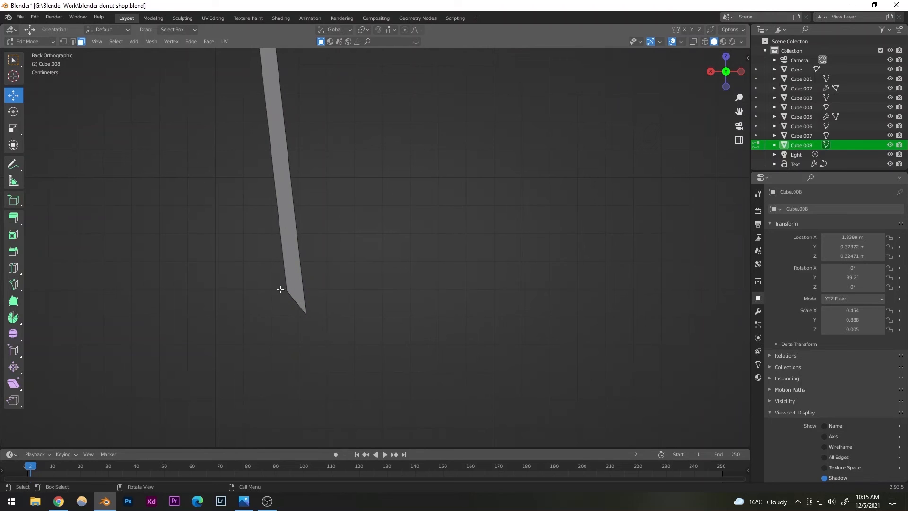
scroll(299, 294, "down", 5)
scroll(341, 271, "up", 3)
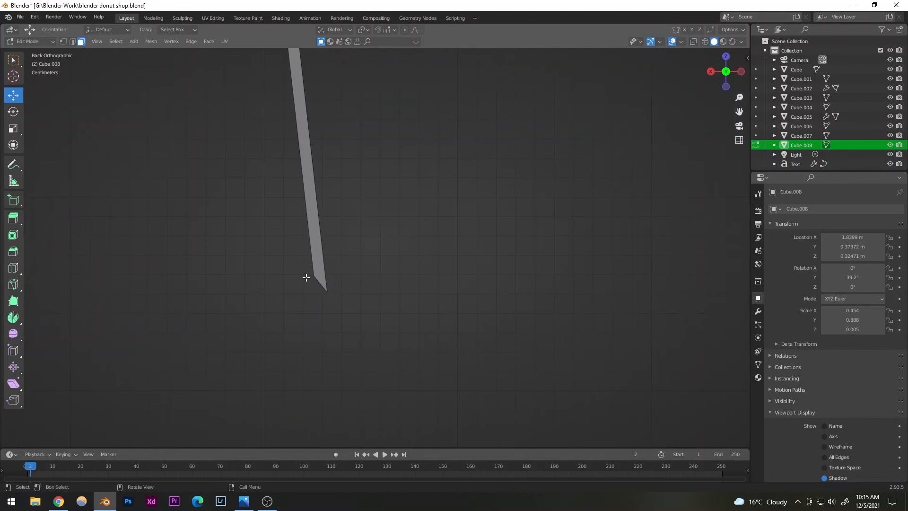
left_click(695, 41)
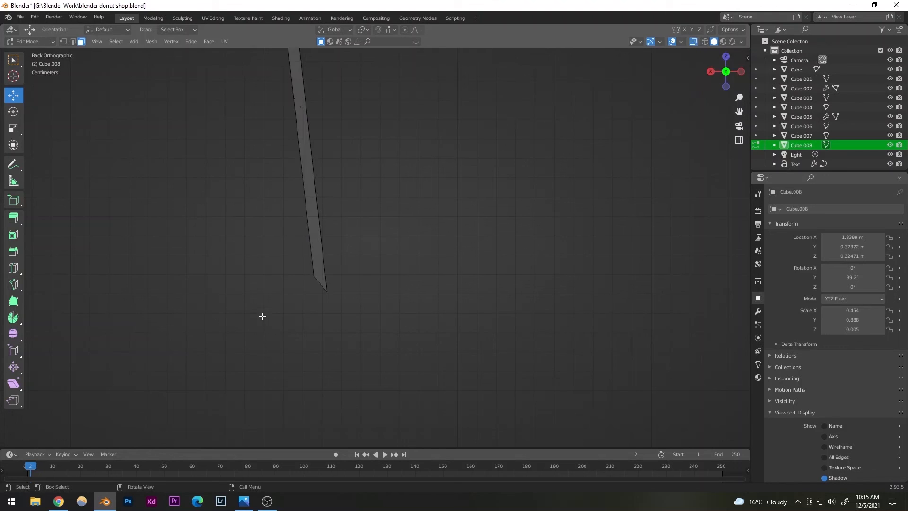
middle_click_drag(308, 295, 358, 303)
scroll(331, 288, "up", 4)
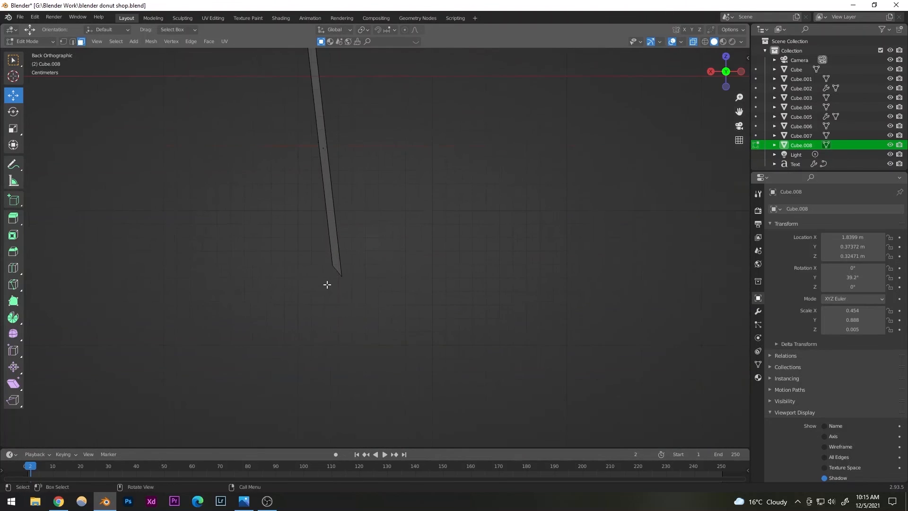
Switch to vertex selection and lower the outer bottom vertices of the flap along Z to square off its end.
left_click(63, 41)
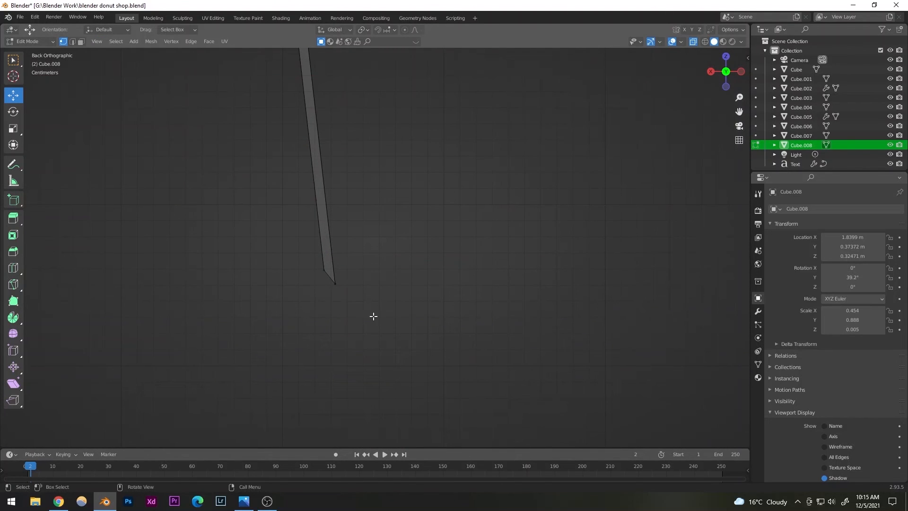
scroll(373, 314, "up", 4)
left_click_drag(244, 267, 288, 320)
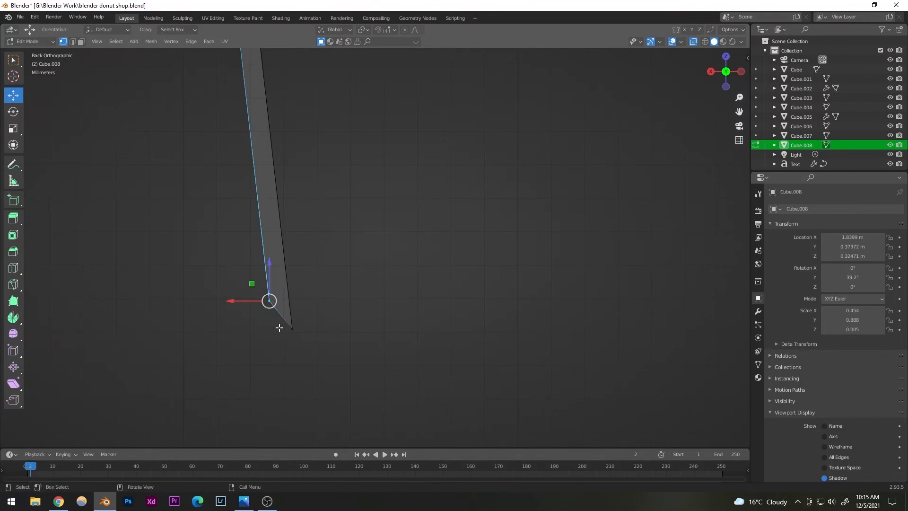
left_click_drag(267, 267, 272, 291)
Select the flap's bottom vertices and shift them outward along X so the flap hangs nearly vertical.
scroll(272, 291, "down", 3)
left_click_drag(414, 324, 308, 281)
scroll(351, 219, "up", 4)
middle_click_drag(351, 219, 384, 150, "shift")
left_click_drag(375, 141, 335, 114)
left_click(398, 164)
scroll(392, 208, "down", 6)
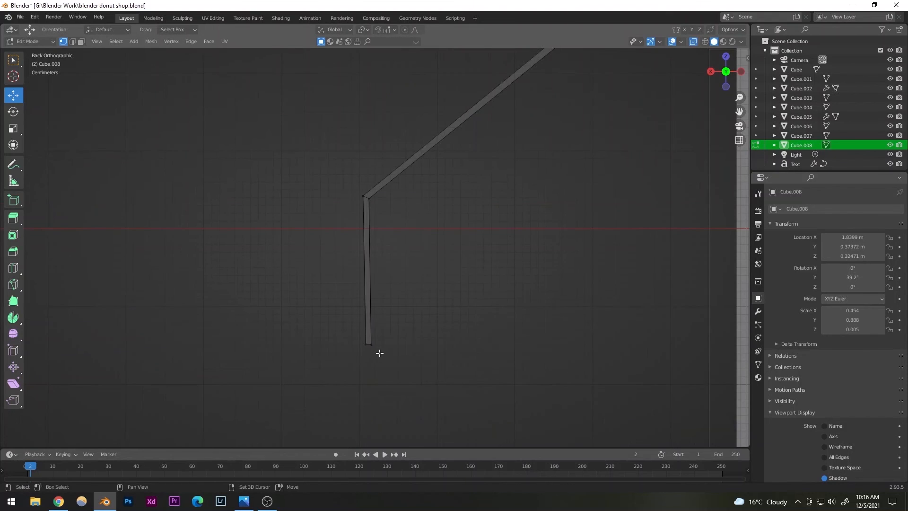
Select the flap's inner bottom vertices and nudge them along Z to level its lower edge.
scroll(369, 331, "up", 4)
left_click_drag(378, 361, 389, 377)
left_click(412, 334)
scroll(378, 319, "up", 2)
key("g")
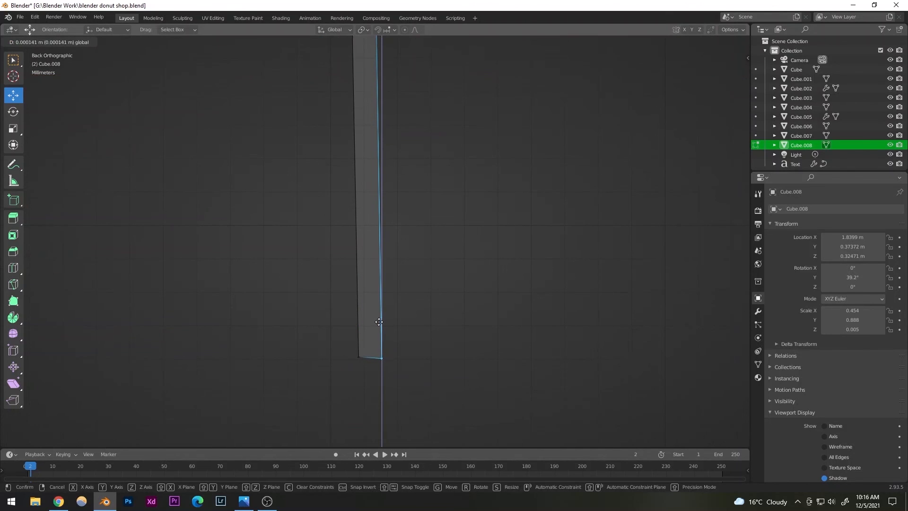
left_click(382, 316)
middle_click_drag(383, 282, 444, 289)
scroll(436, 294, "down", 3)
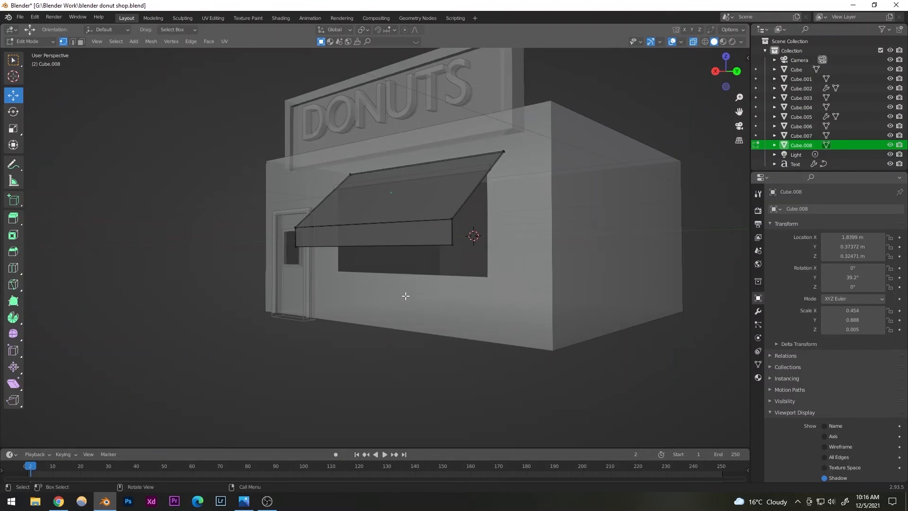
Return to Object Mode with nothing selected, turn off X-ray, and save the file.
left_click(43, 40)
left_click(28, 51)
left_click(142, 167)
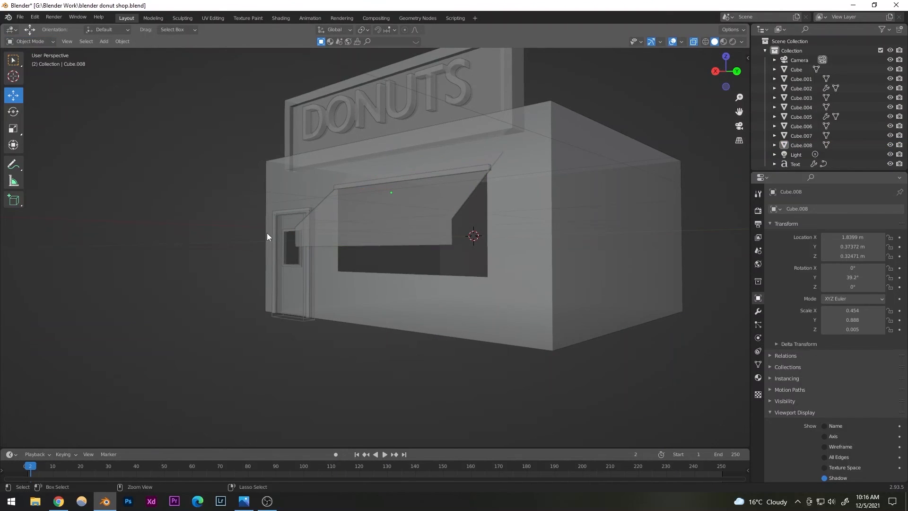
key("ctrl+s")
middle_click_drag(267, 233, 436, 317)
left_click(694, 43)
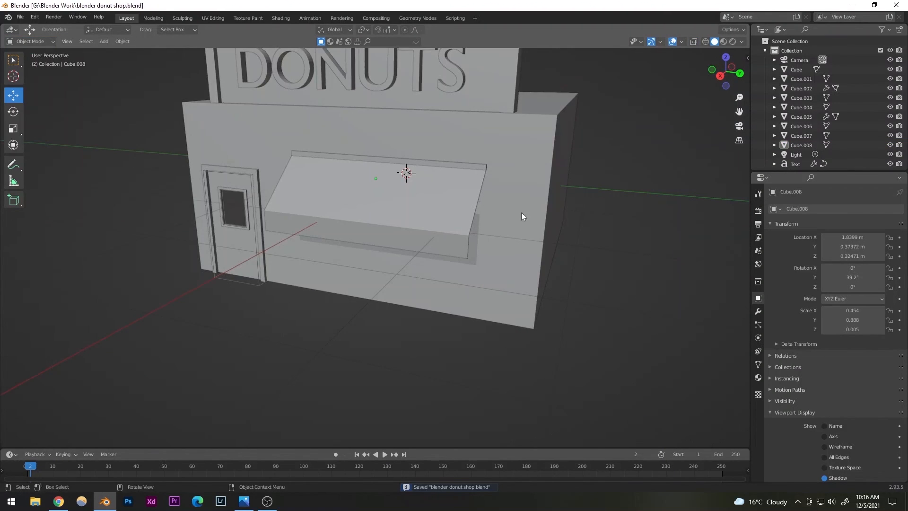
middle_click_drag(364, 294, 295, 283)
key("ctrl+s")
Duplicate the bar along the awning's top edge and move the copy straight down along Z below the front window.
scroll(321, 279, "up", 2)
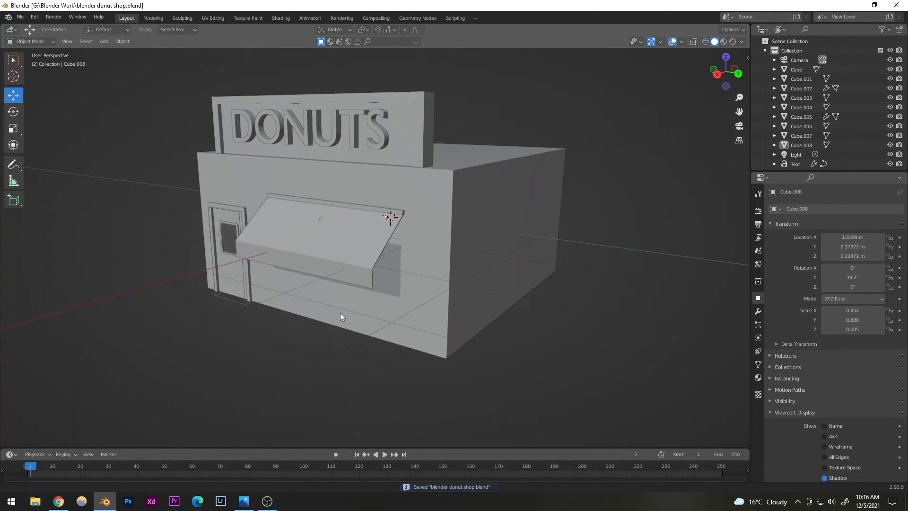
middle_click_drag(340, 314, 461, 294)
scroll(377, 256, "up", 3)
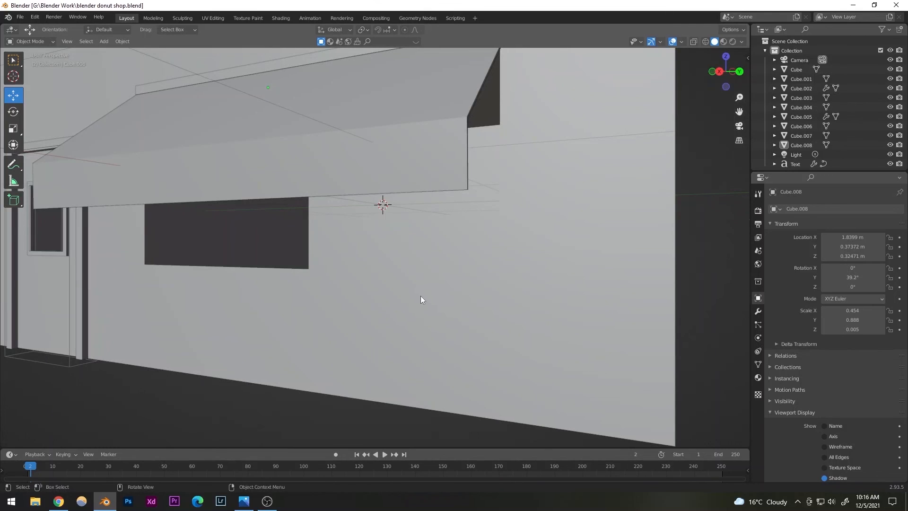
scroll(227, 237, "down", 3)
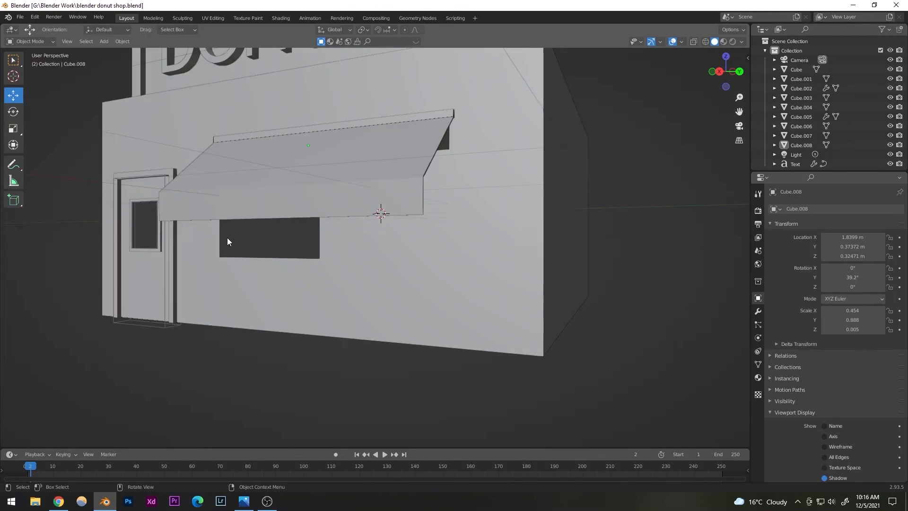
middle_click_drag(227, 238, 247, 147)
scroll(247, 147, "up", 3)
left_click(243, 99)
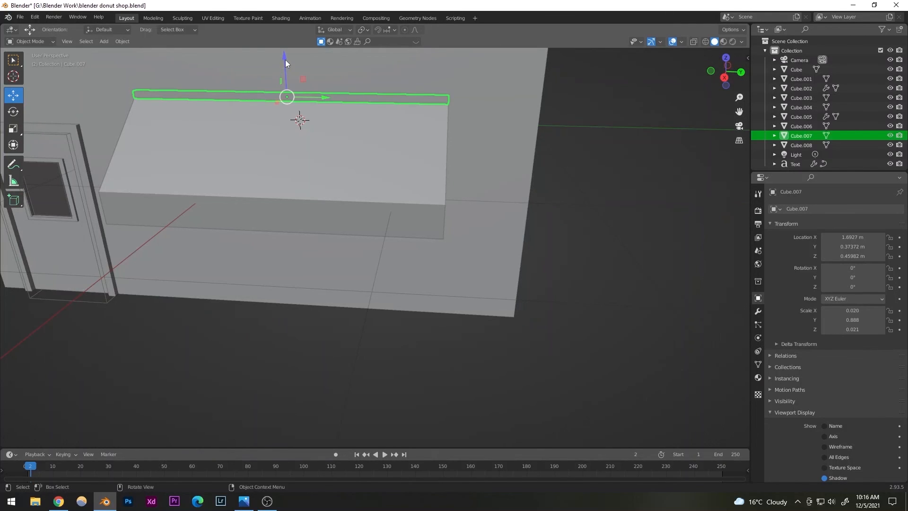
key("shift+d")
key("z")
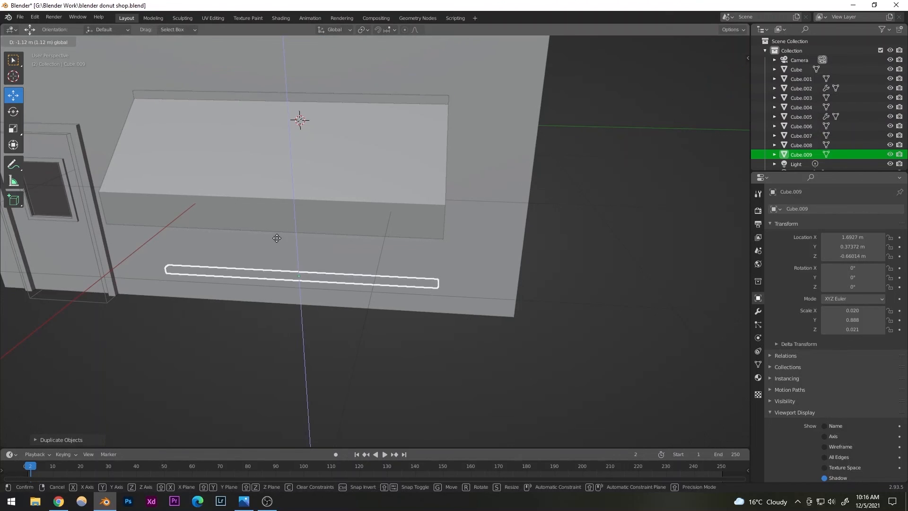
left_click(322, 278)
Raise the duplicated bar along Z to about -0.402 m at the window's bottom edge, and save the file.
middle_click_drag(320, 277, 392, 254)
key("g")
key("z")
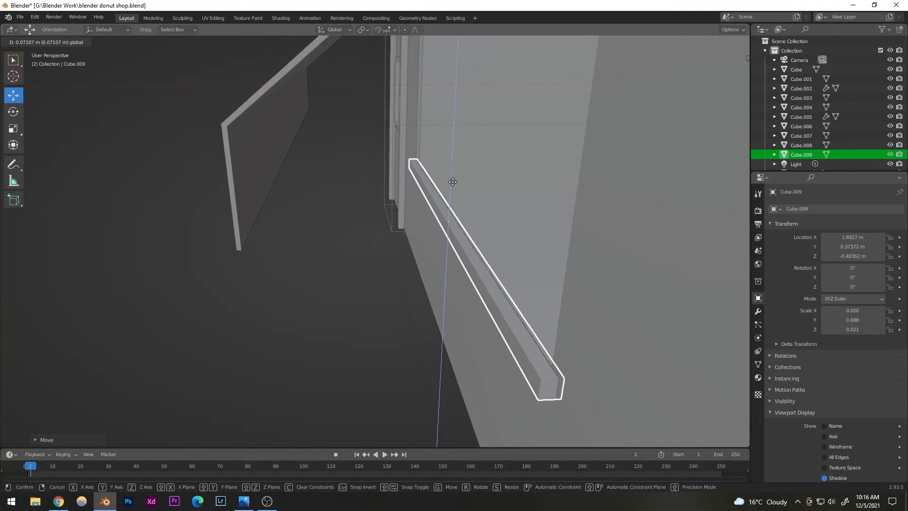
left_click(448, 188)
middle_click_drag(448, 188, 353, 310)
key("ctrl+s")
middle_click_drag(328, 274, 369, 278, "shift")
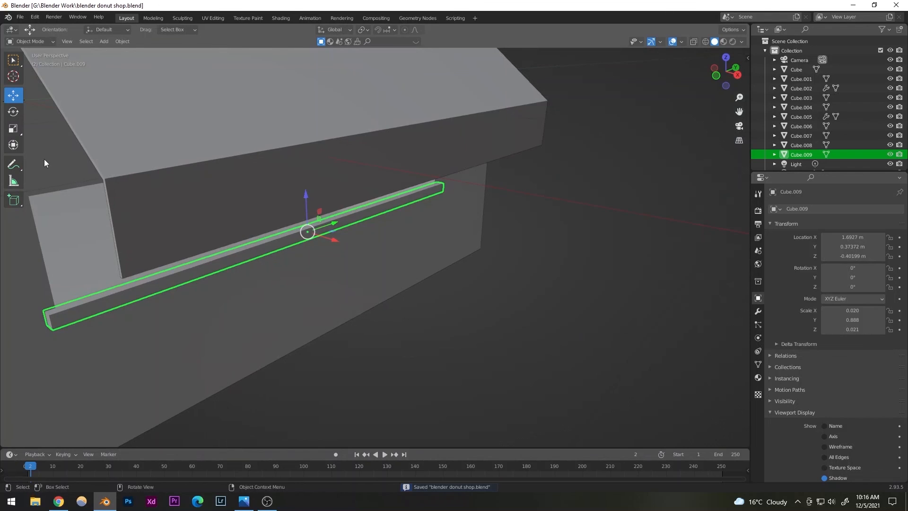
Scale the window sill bar to about 0.036 in Z and 0.890 in Y, and save the file.
middle_click_drag(263, 314, 350, 222)
key("shift+space")
key("s")
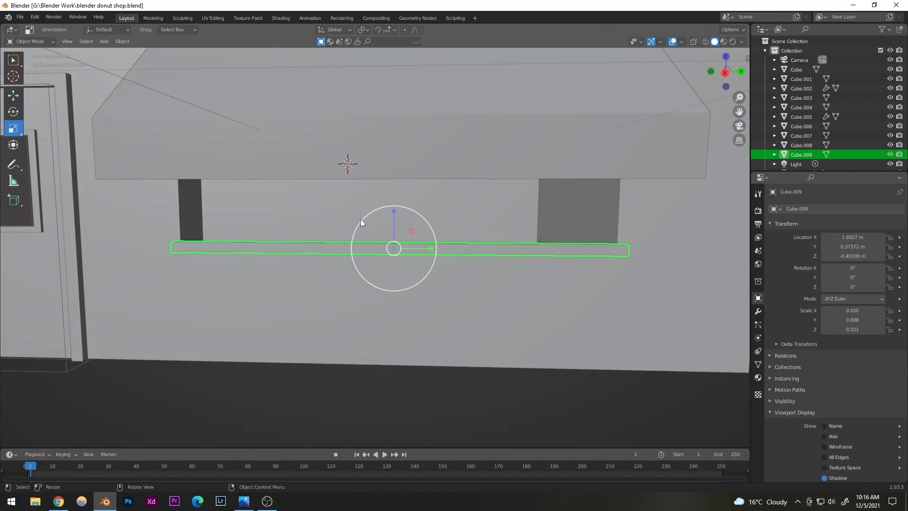
left_click_drag(396, 211, 398, 180)
left_click_drag(433, 246, 431, 245)
left_click(259, 373)
middle_click_drag(259, 374, 370, 234)
key("ctrl+s")
scroll(361, 297, "up", 3)
scroll(314, 265, "down", 1)
scroll(373, 283, "down", 5)
left_click(370, 235)
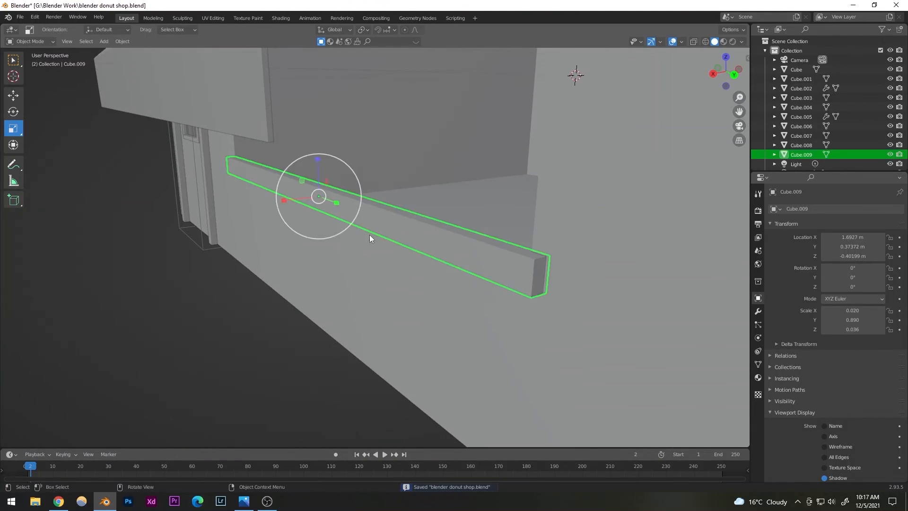
Duplicate the sill bar in place and lower the copy along Z to about -0.429 m.
middle_click_drag(334, 283, 333, 203)
key("shift+d")
key("Escape")
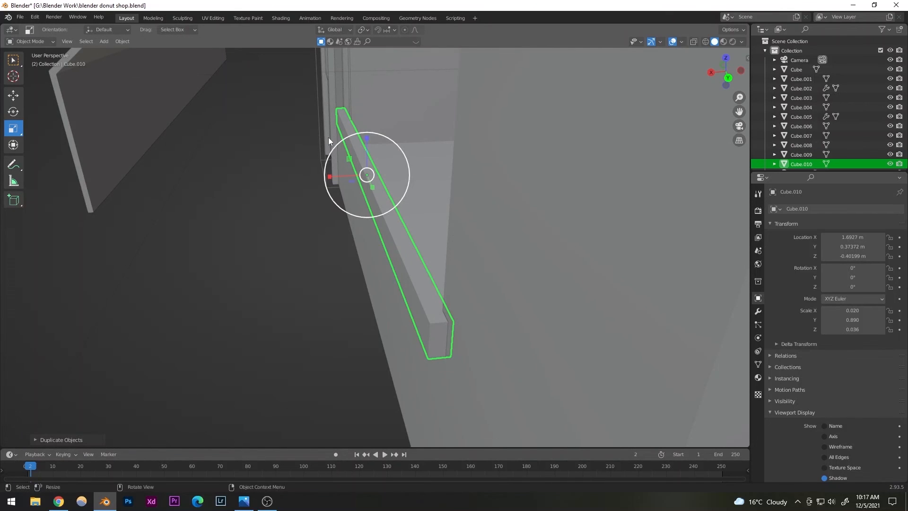
left_click(10, 100)
left_click_drag(368, 137, 344, 224)
middle_click_drag(371, 236, 326, 229)
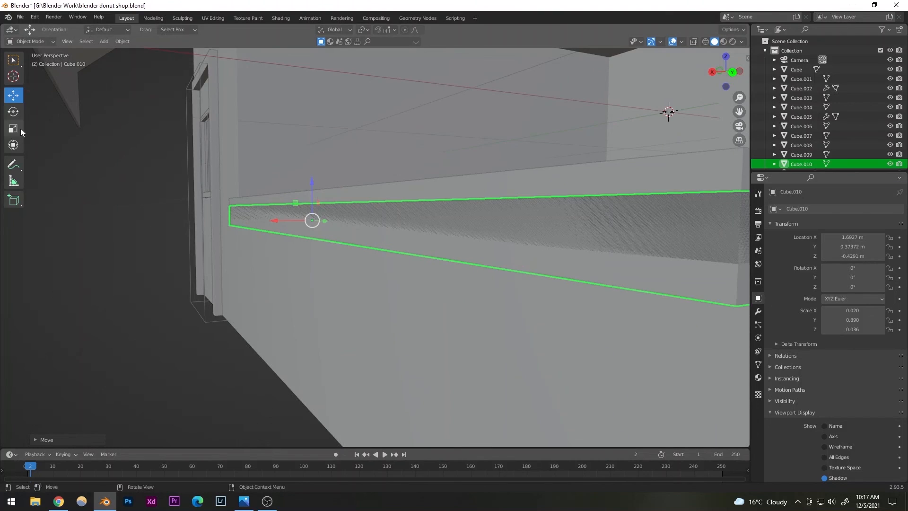
Thin the lower sill copy to a Z scale of 0.018, then move it outward along X to about 1.72 m.
mouse_move(315, 180)
left_mouse_down()
mouse_move(310, 202)
mouse_move(311, 178)
left_mouse_up()
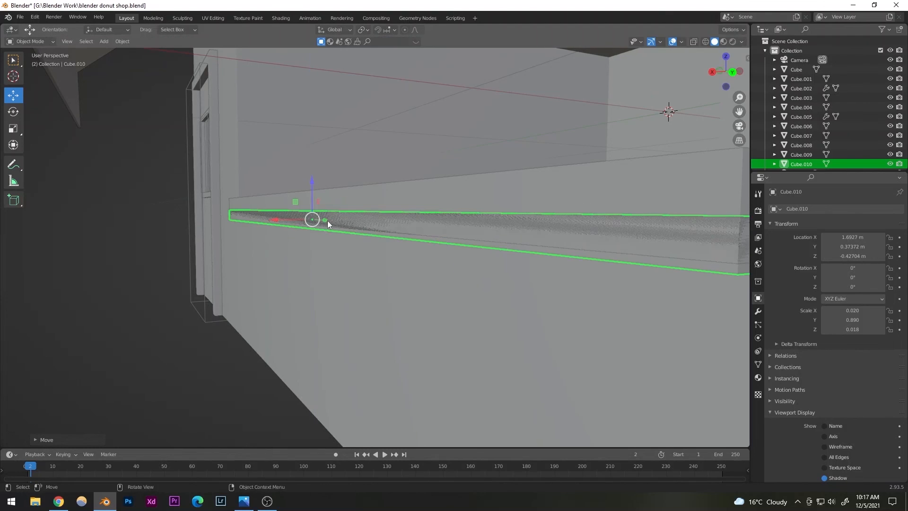
middle_click_drag(327, 220, 315, 248)
left_click_drag(308, 170, 282, 180)
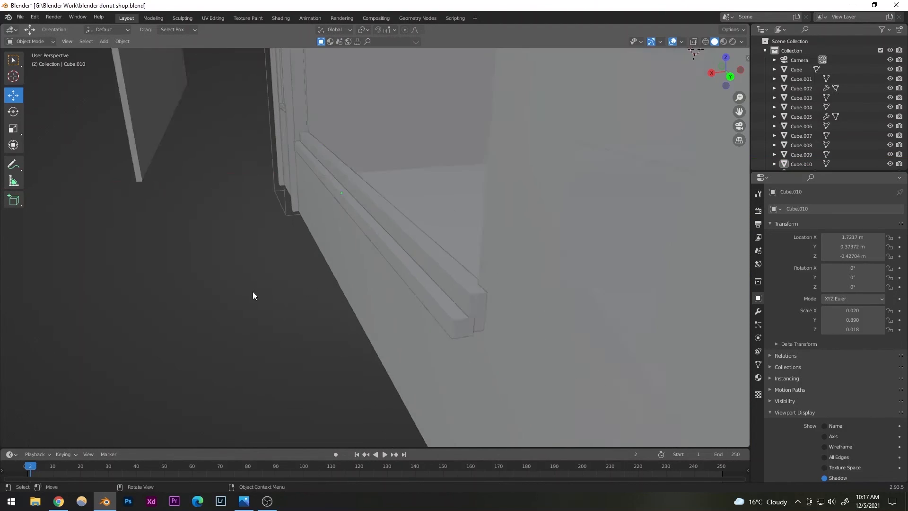
scroll(253, 291, "down", 3)
middle_click_drag(284, 290, 318, 297)
scroll(351, 286, "down", 3)
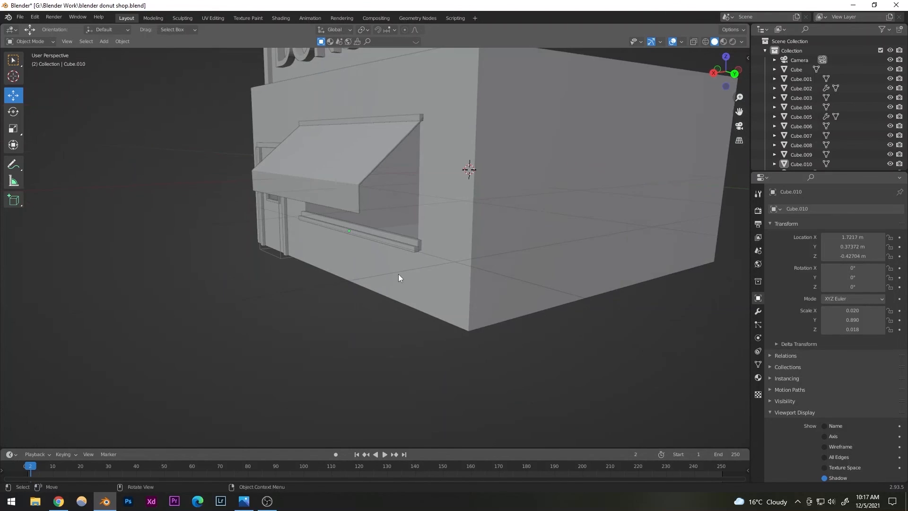
Select both sill bars, shorten them together along Y to a scale of about 0.871, and save the file.
scroll(398, 273, "up", 6)
mouse_move(487, 290)
middle_mouse_down()
mouse_move(453, 294)
mouse_move(506, 314)
mouse_move(444, 284)
mouse_move(480, 302)
middle_mouse_up()
scroll(570, 295, "up", 5)
middle_click_drag(570, 295, 355, 290, "shift")
left_click(444, 317)
left_click(462, 260, "shift")
scroll(452, 295, "down", 4)
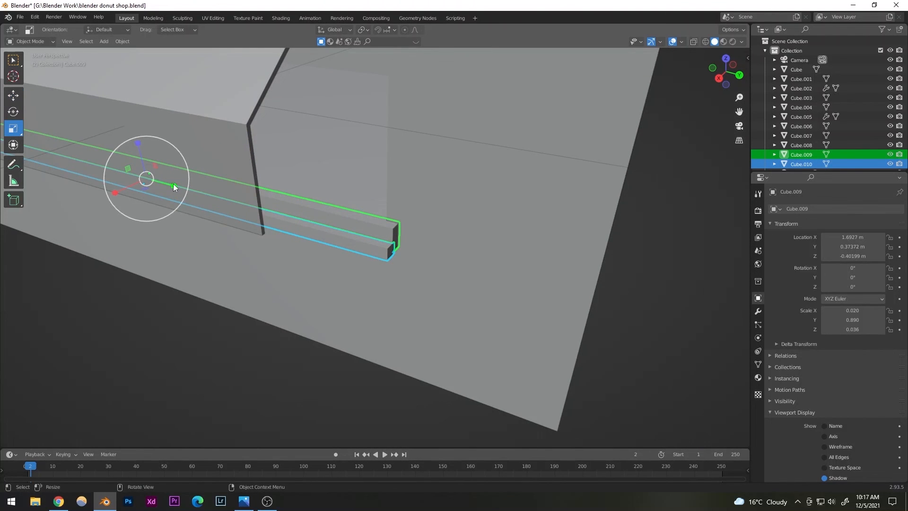
left_click_drag(173, 183, 171, 183)
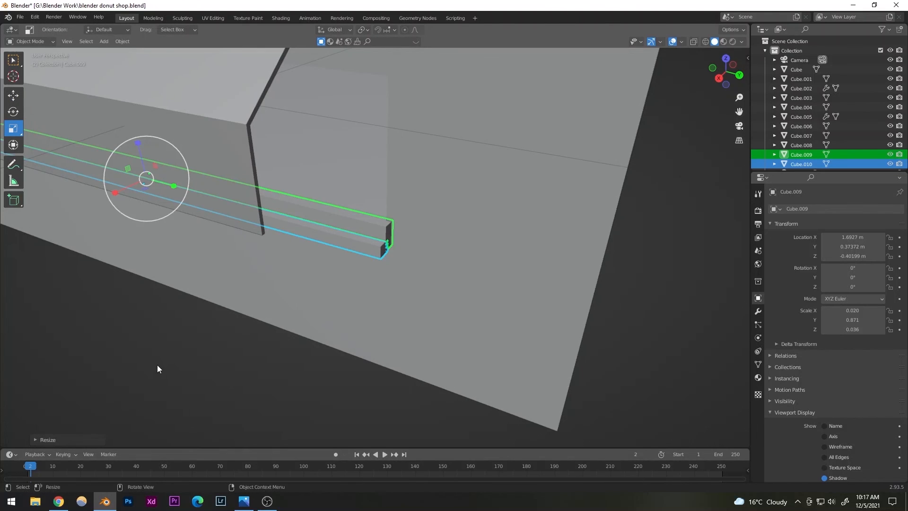
left_click(160, 364)
scroll(191, 351, "down", 4)
middle_click_drag(192, 349, 204, 312)
middle_click_drag(180, 339, 178, 339)
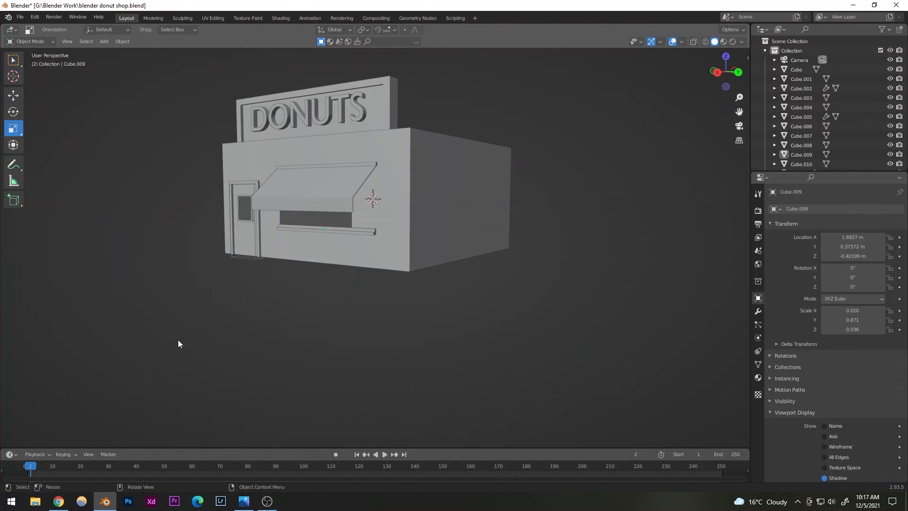
key("ctrl+s")
Lengthen only the outer sill bar along Y to a scale of about 0.893, and save the file.
scroll(259, 309, "up", 5)
left_click(349, 217)
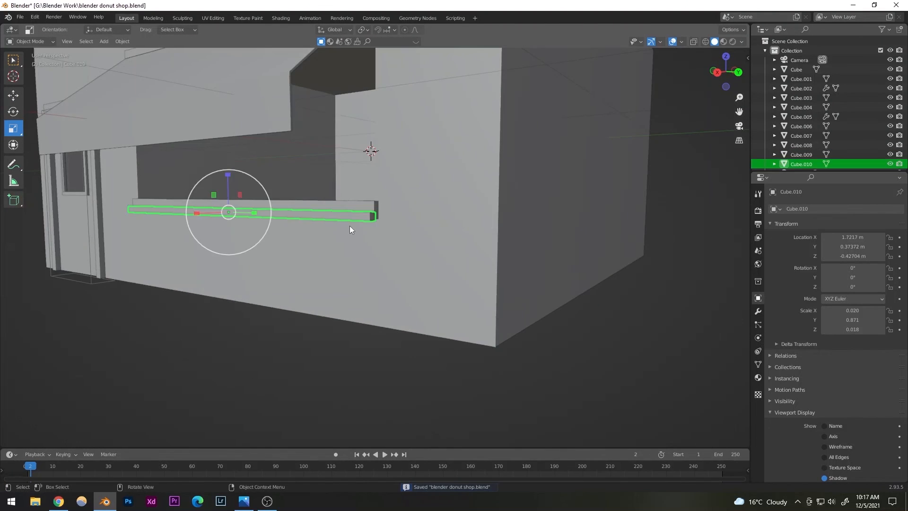
scroll(331, 229, "up", 3)
middle_click_drag(246, 242, 210, 189)
left_click_drag(206, 186, 207, 189)
left_click(220, 302)
scroll(222, 303, "down", 3)
scroll(239, 294, "down", 5)
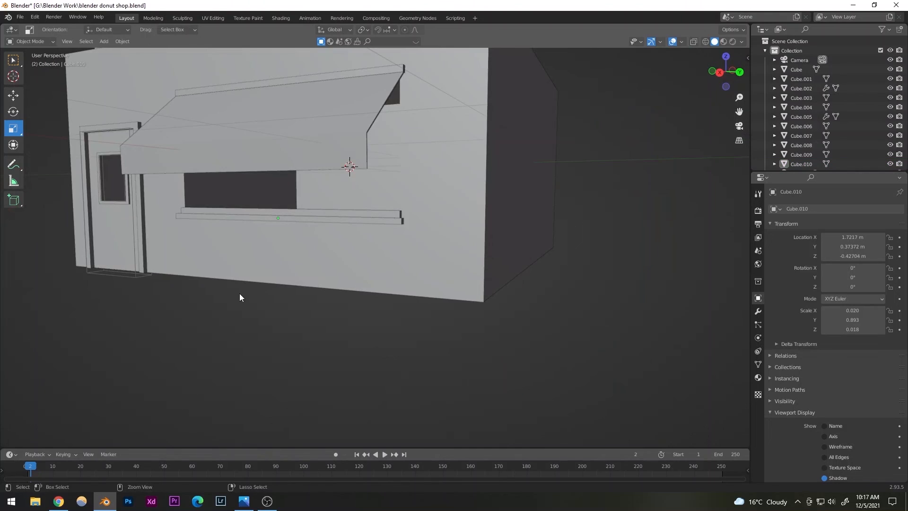
key("ctrl+s")
Examine the whole shop from the front, side and above, saving the file along the way.
scroll(239, 291, "down", 2)
middle_click_drag(238, 291, 242, 308)
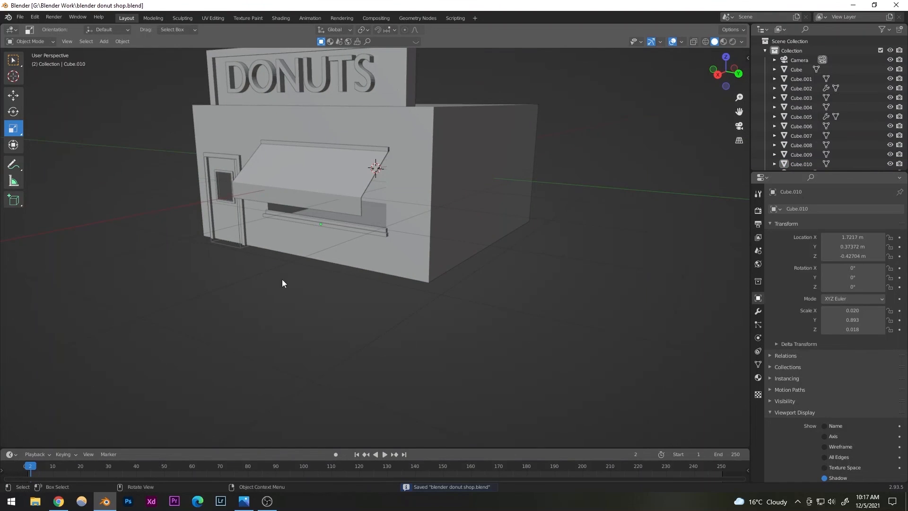
scroll(285, 274, "up", 3)
scroll(284, 274, "down", 4)
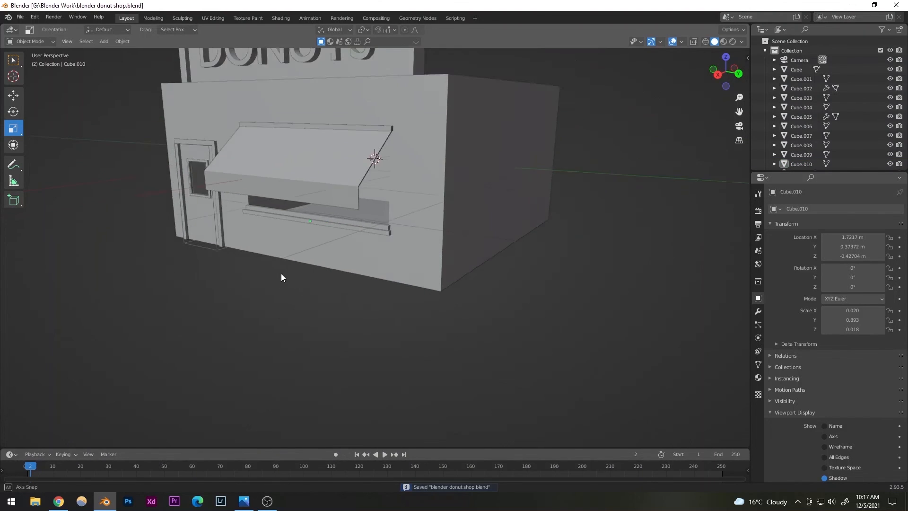
middle_click_drag(286, 265, 308, 185)
scroll(302, 267, "down", 5)
key("ctrl+s")
scroll(294, 271, "up", 2)
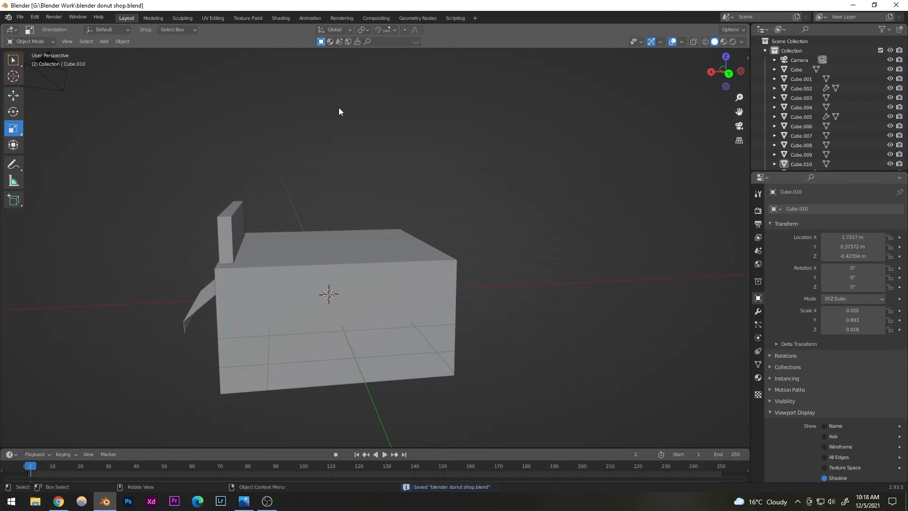
middle_click_drag(339, 112, 270, 368)
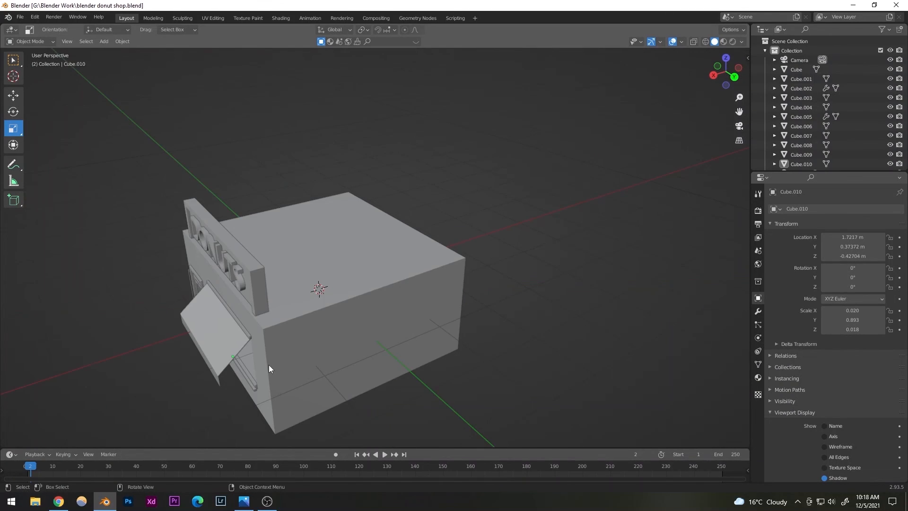